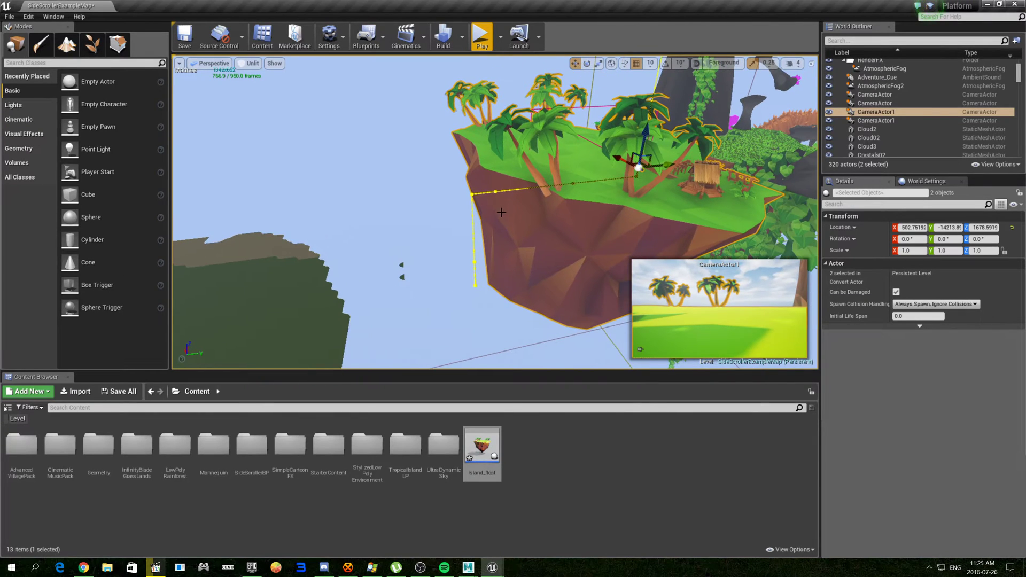
pyautogui.scroll(-2, 493, 214)
pyautogui.scroll(-2, 501, 219)
# Lower the palm-tree island and its camera far down along Z, then fly closer
pyautogui.keyDown('alt'); pyautogui.moveTo(501, 219); pyautogui.dragTo(567, 213); pyautogui.keyUp('alt')
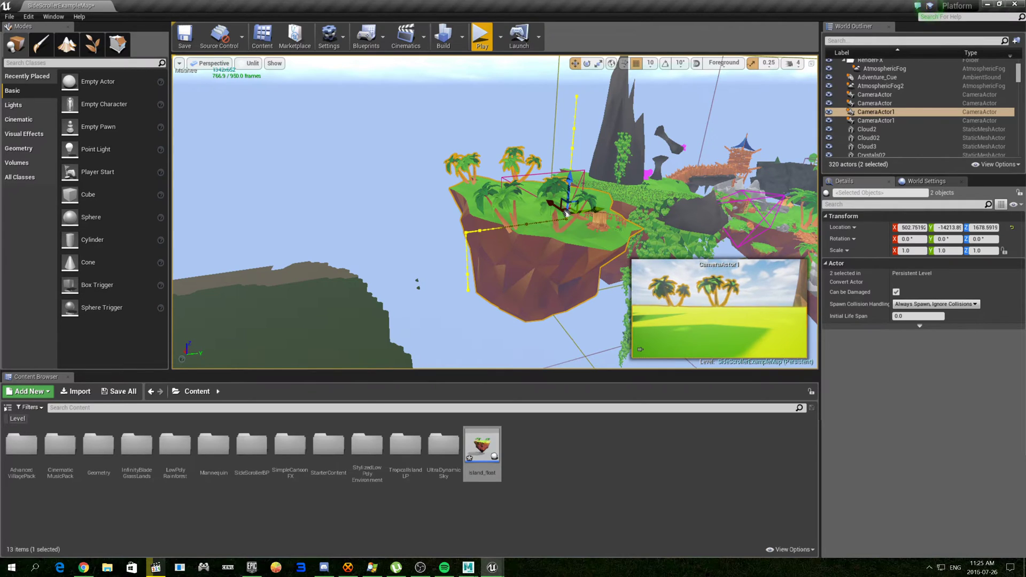
pyautogui.moveTo(567, 214)
pyautogui.mouseDown()
pyautogui.moveTo(472, 230)
pyautogui.moveTo(467, 252)
pyautogui.moveTo(466, 230)
pyautogui.moveTo(570, 161)
pyautogui.mouseUp()
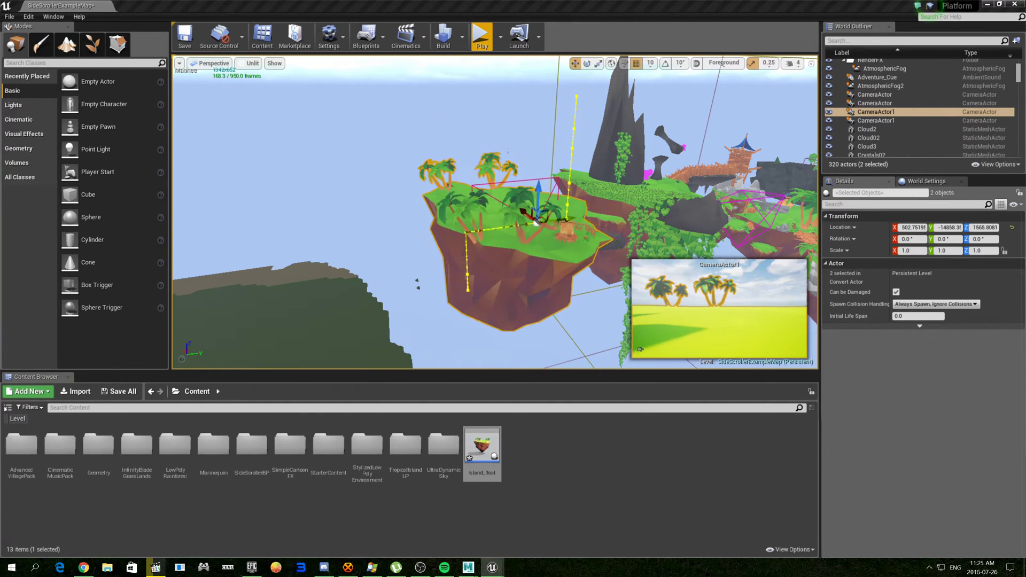
pyautogui.moveTo(466, 231); pyautogui.dragTo(467, 286)
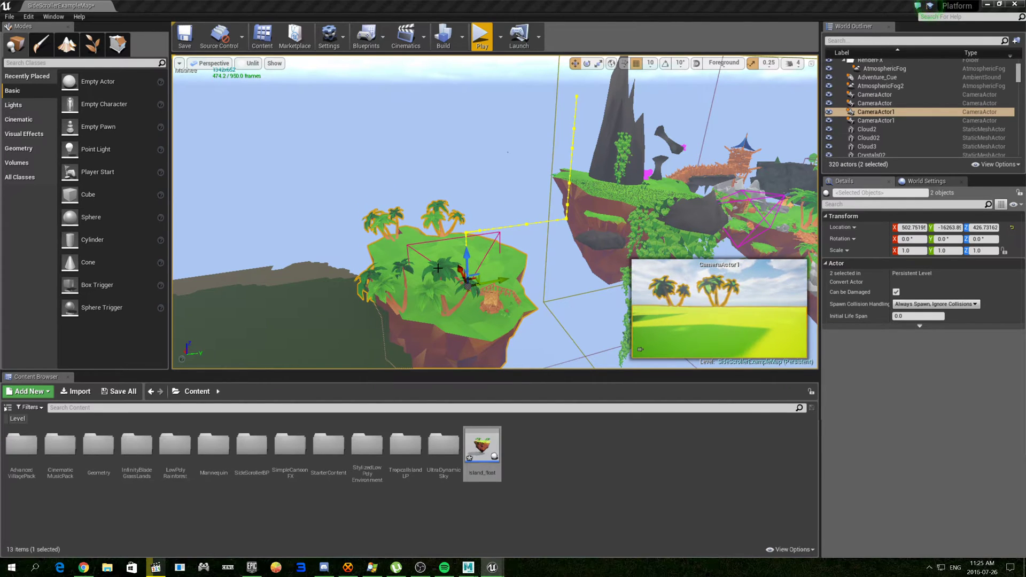
pyautogui.moveTo(438, 269); pyautogui.dragTo(529, 217, button='right')
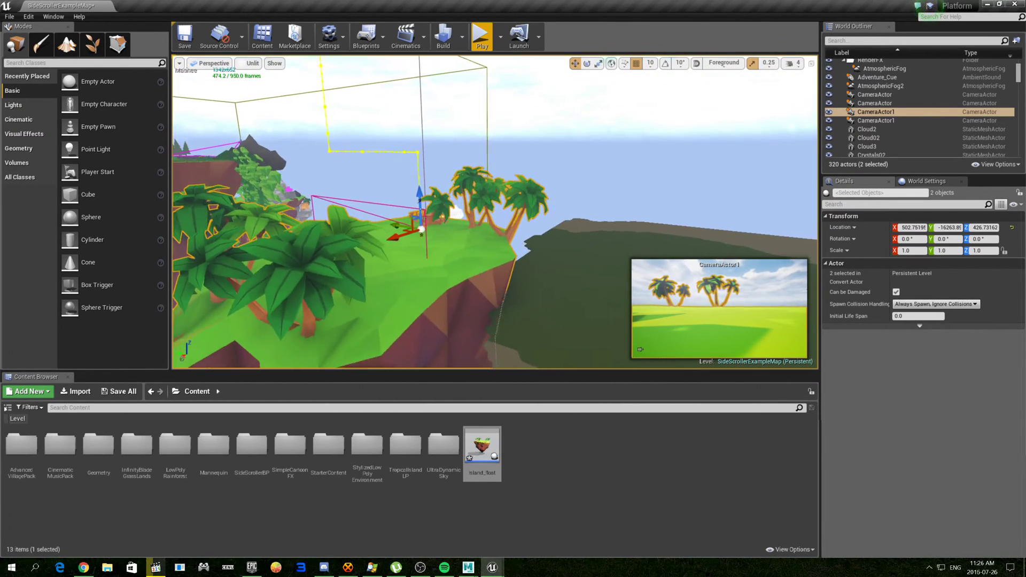
pyautogui.moveTo(529, 217); pyautogui.dragTo(546, 209, button='right')
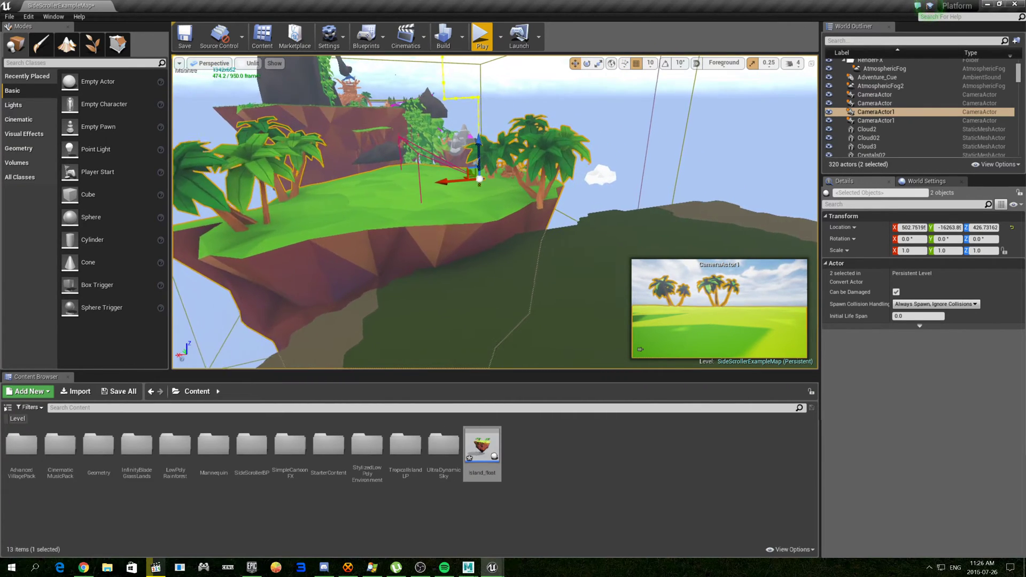
pyautogui.moveTo(452, 266); pyautogui.dragTo(452, 266, button='right')
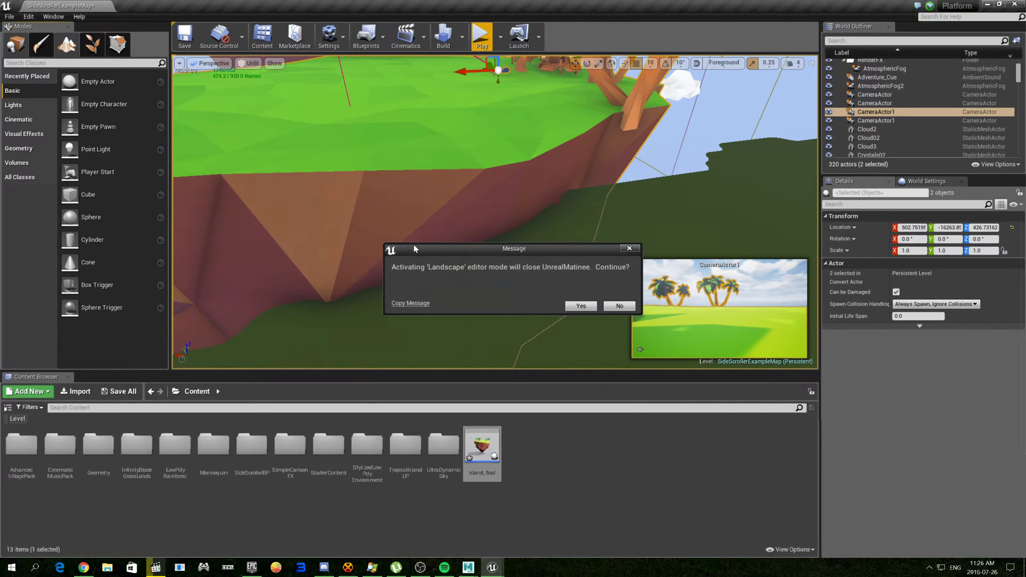
# Close Matinee to enter Landscape mode and orbit beneath the island to the green terrain
pyautogui.click(569, 309)
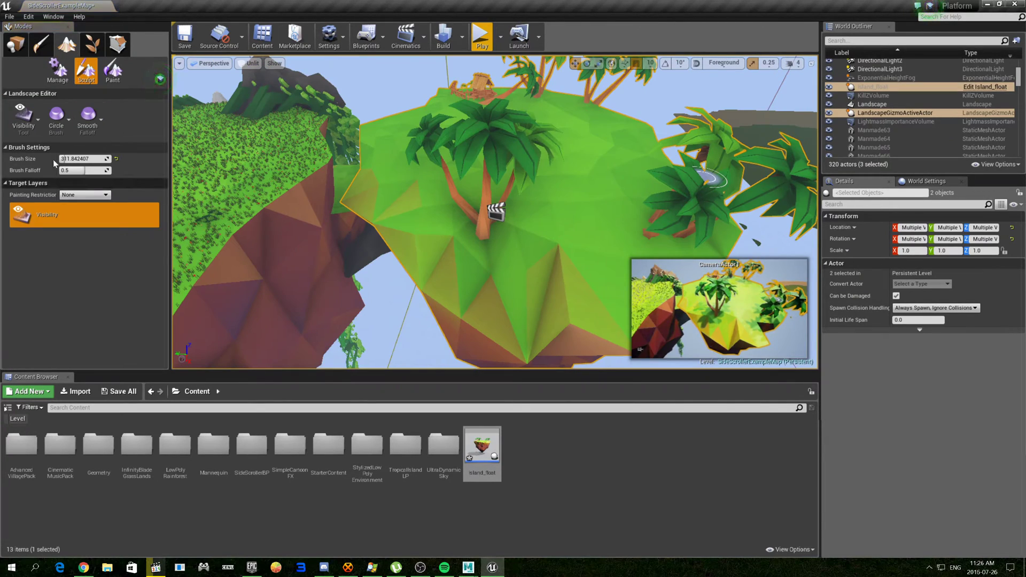
pyautogui.moveTo(495, 211); pyautogui.dragTo(494, 212, button='right')
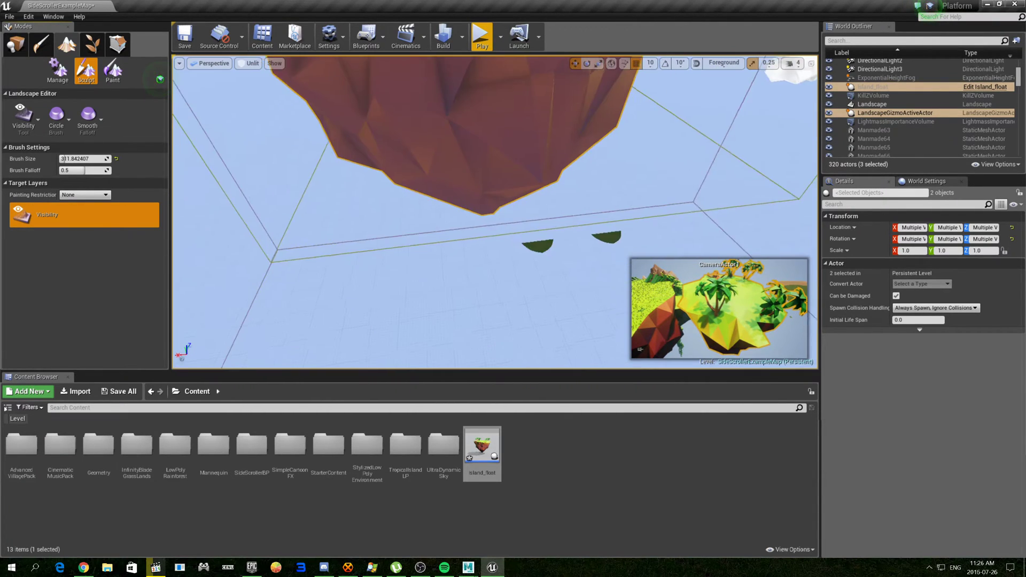
pyautogui.moveTo(369, 227); pyautogui.dragTo(369, 228, button='right')
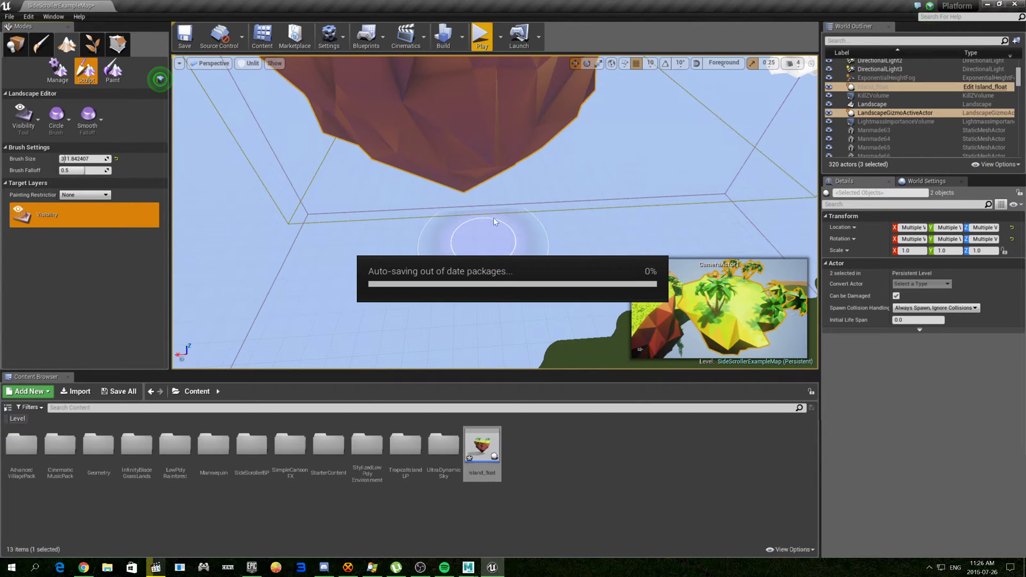
pyautogui.moveTo(494, 218); pyautogui.dragTo(494, 218, button='right')
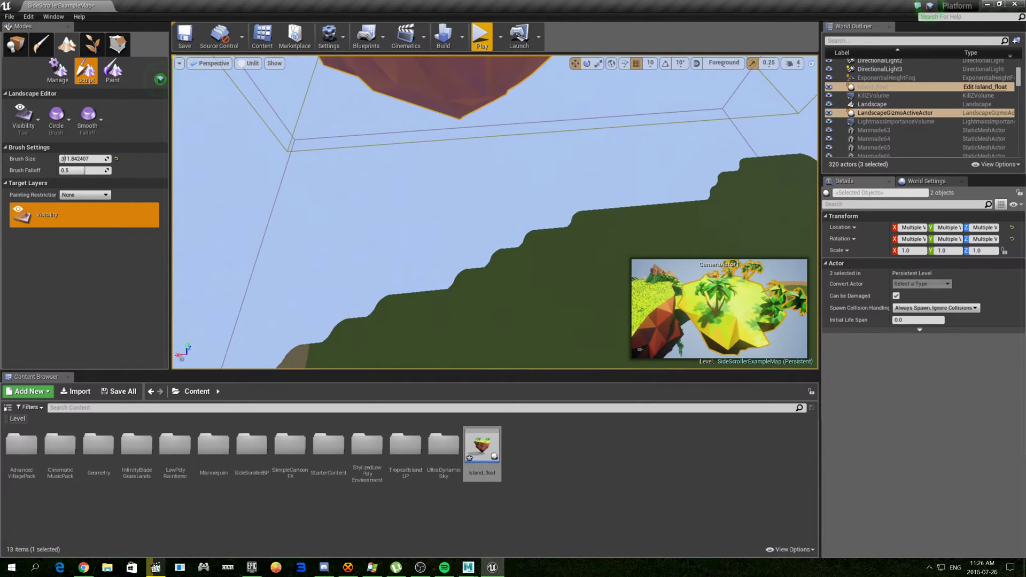
pyautogui.moveTo(481, 176); pyautogui.dragTo(482, 176, button='right')
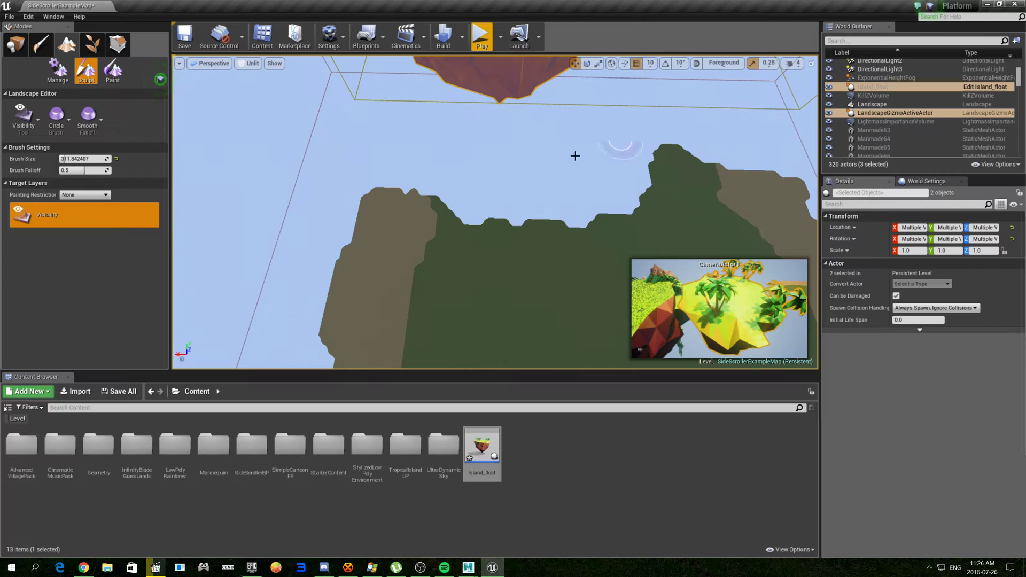
# Simulate the level, pitch up to view the floating island, then stop simulating
pyautogui.click(500, 37)
pyautogui.click(534, 116)
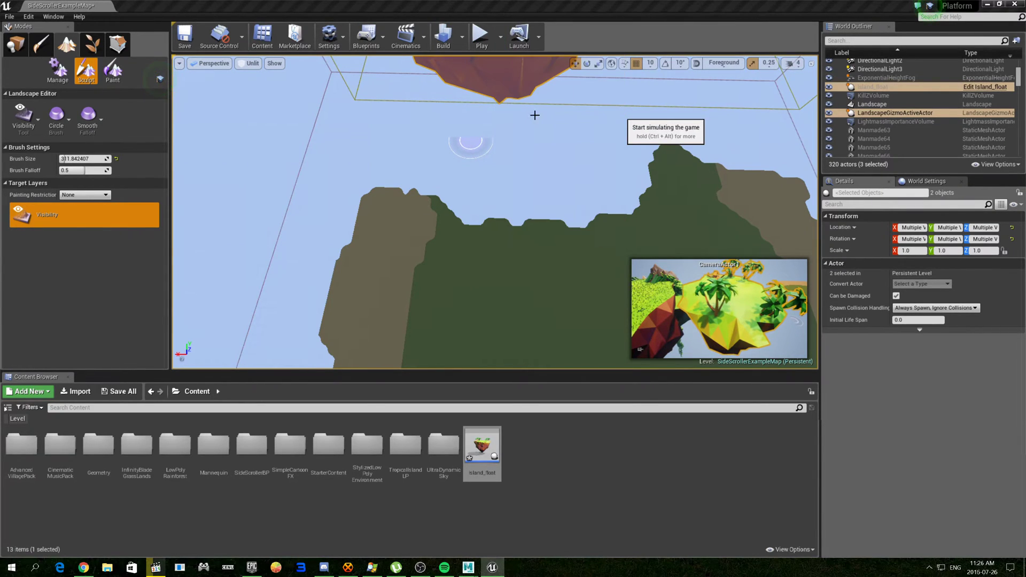
pyautogui.moveTo(549, 149); pyautogui.dragTo(549, 112, button='right')
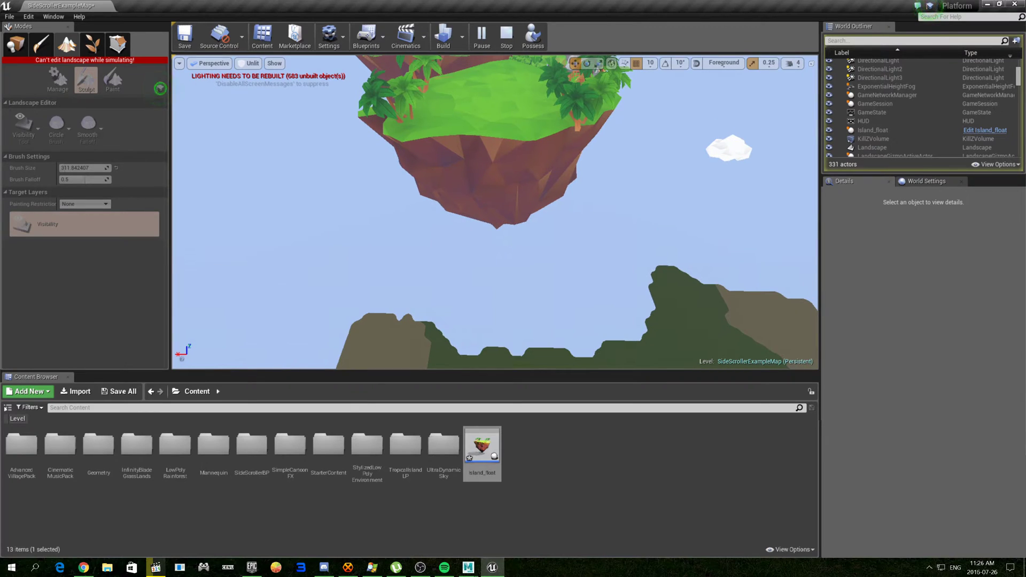
pyautogui.moveTo(555, 163); pyautogui.dragTo(555, 128, button='right')
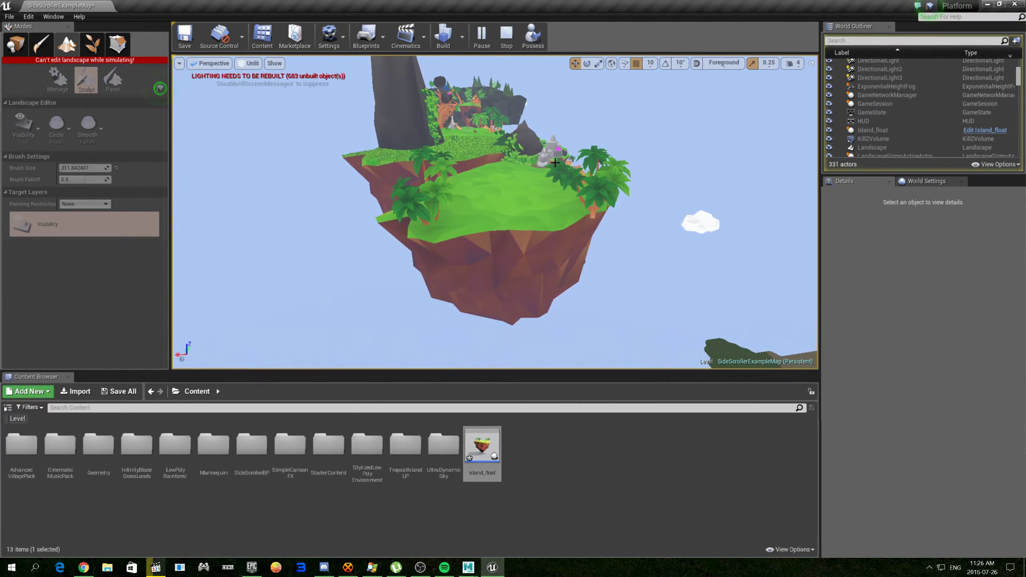
pyautogui.click(507, 40)
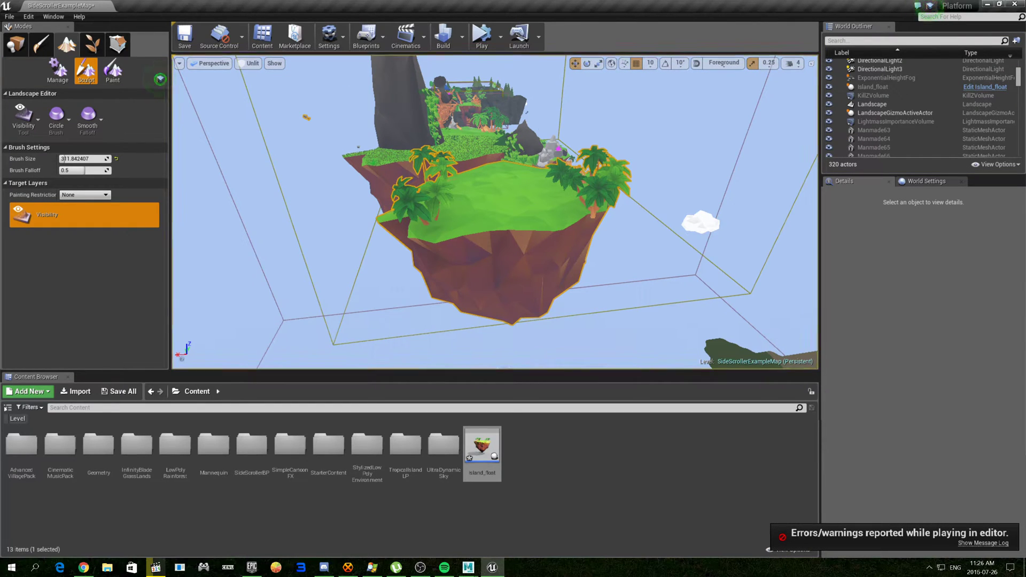
pyautogui.moveTo(495, 210)
pyautogui.mouseDown(button='right')
pyautogui.moveTo(465, 211)
pyautogui.moveTo(475, 221)
pyautogui.mouseUp(button='right')
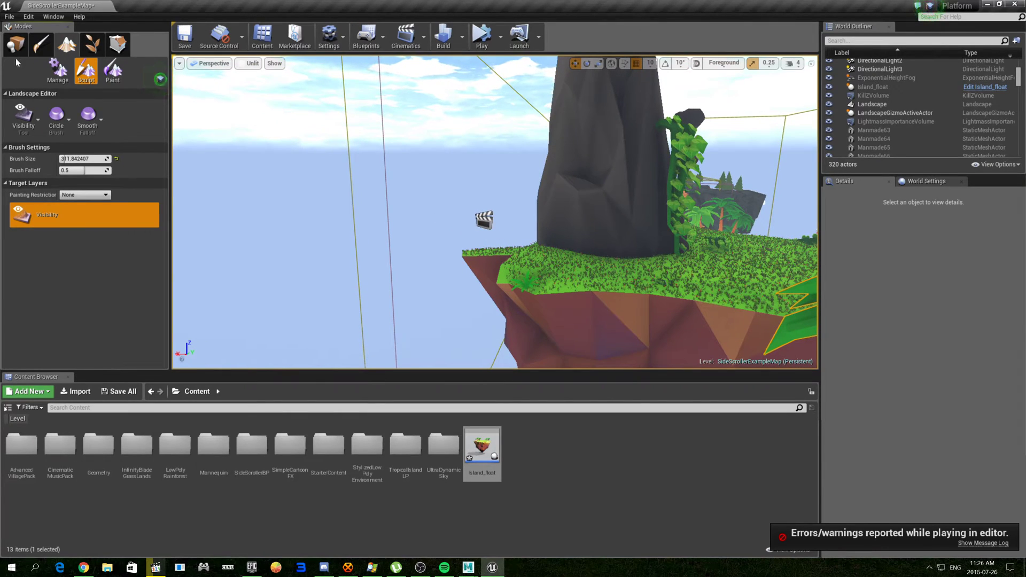
# In Place mode, select MatineeActor1 to check its play-on-load and looping settings
pyautogui.click(16, 46)
pyautogui.click(483, 221)
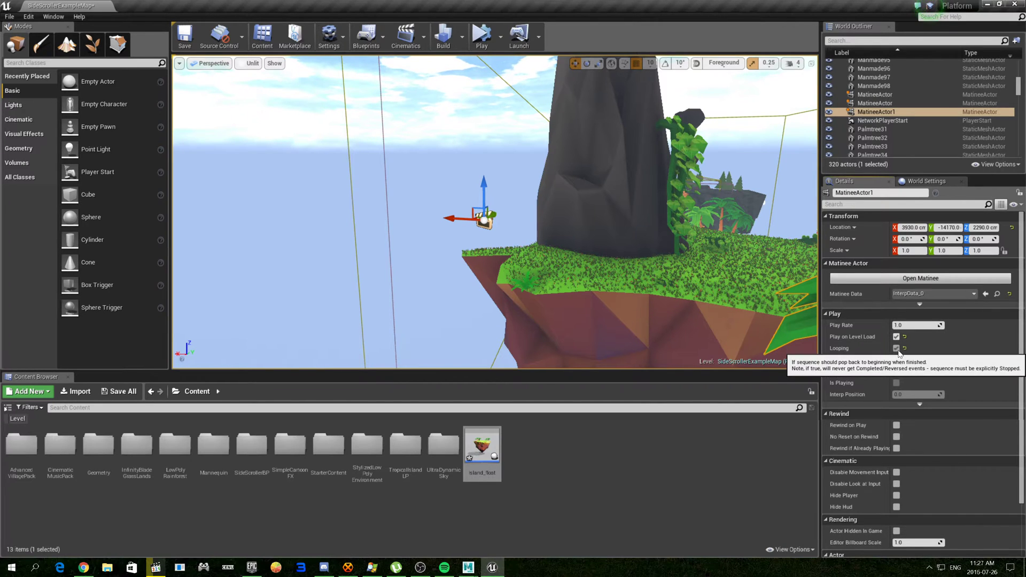
pyautogui.moveTo(669, 268); pyautogui.dragTo(674, 264, button='right')
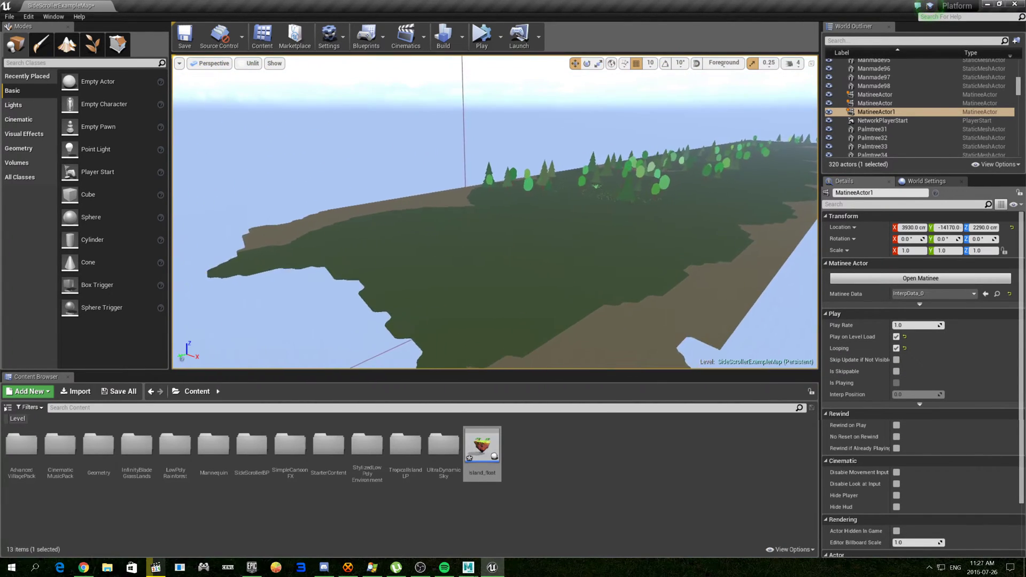
pyautogui.moveTo(673, 265); pyautogui.dragTo(527, 153, button='right')
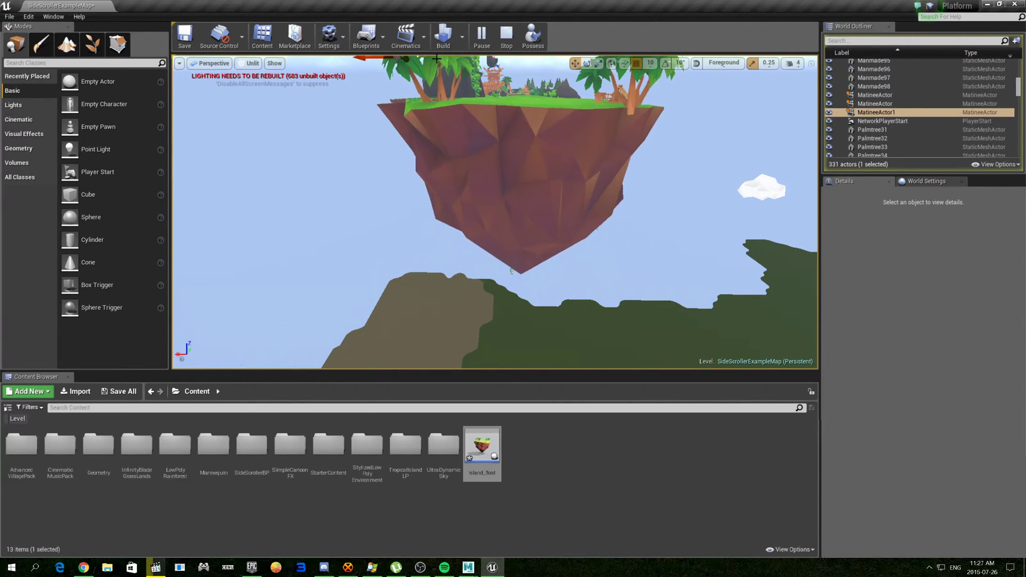
# Stop play, return to Landscape mode, and simulate the bobbing island once more before stopping
pyautogui.click(507, 36)
pyautogui.moveTo(498, 86); pyautogui.dragTo(514, 112, button='right')
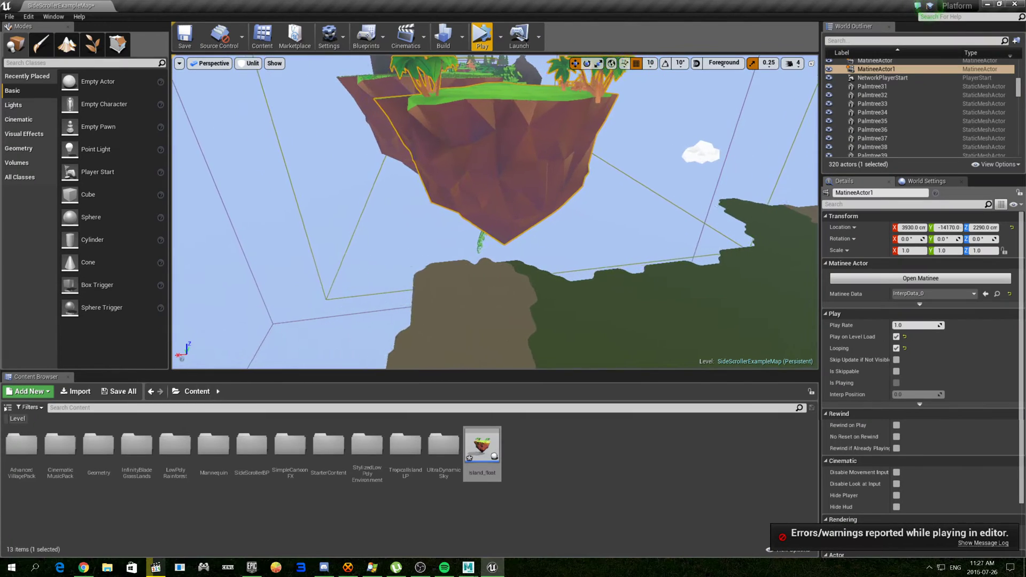
pyautogui.click(67, 44)
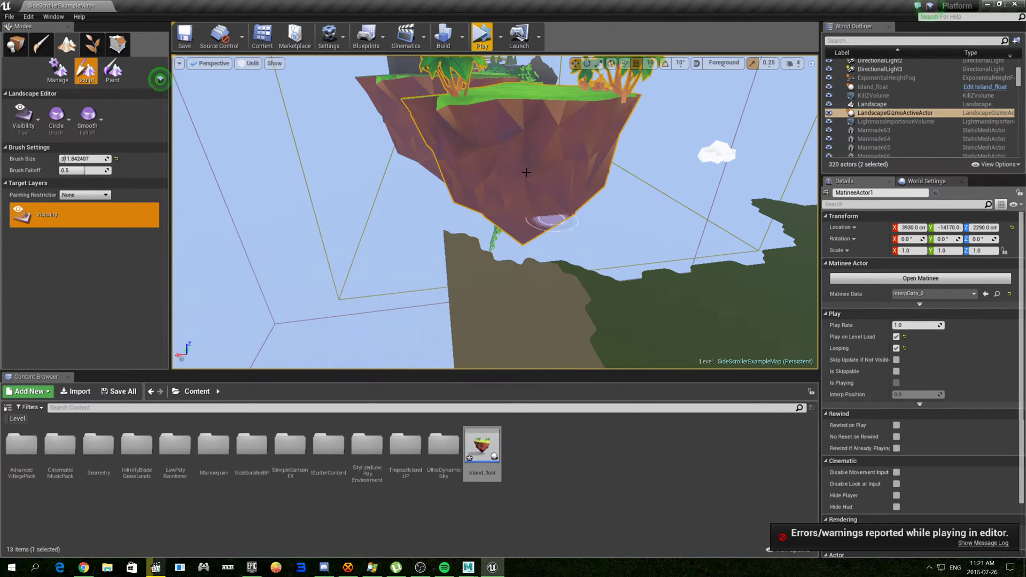
pyautogui.moveTo(583, 193); pyautogui.dragTo(596, 195, button='right')
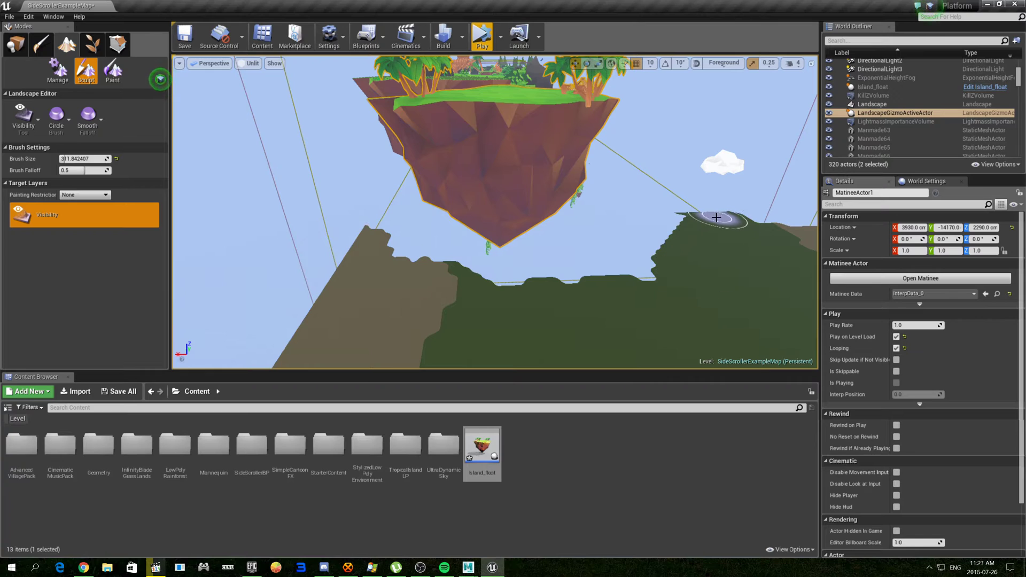
pyautogui.click(482, 37)
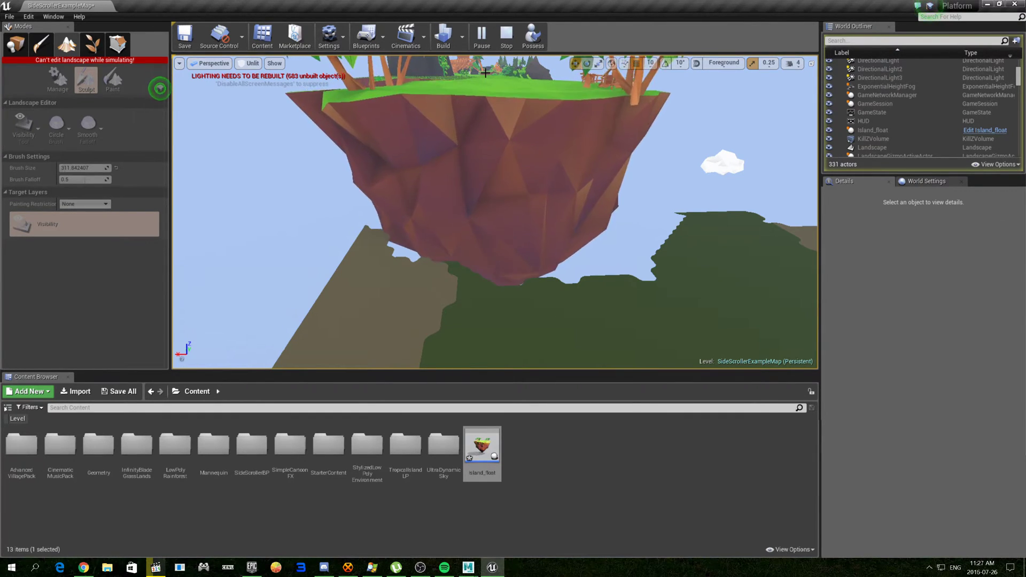
pyautogui.click(506, 36)
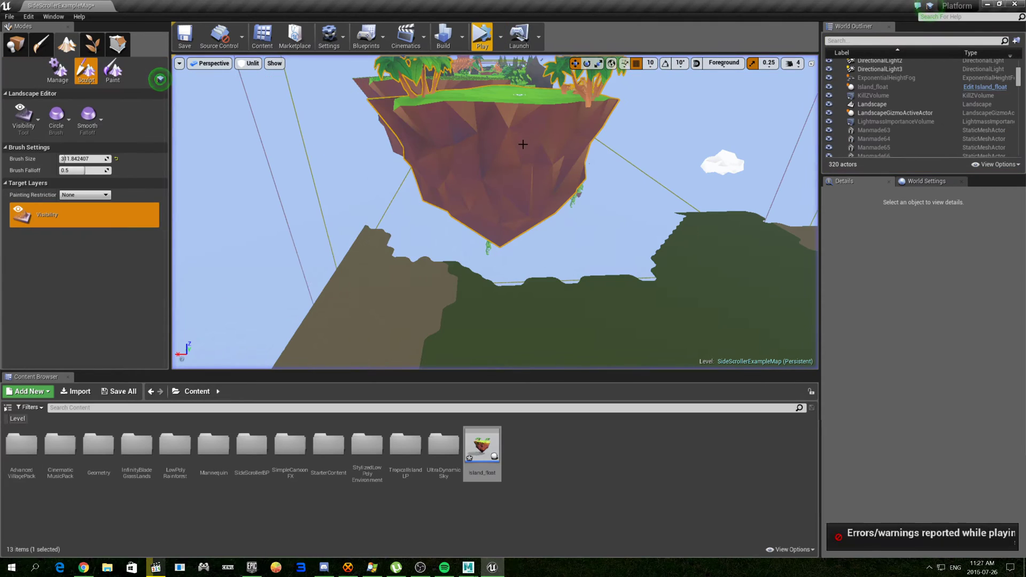
# Play the level, running and jumping the character across the island platforms, then exit with Esc
pyautogui.click(500, 49)
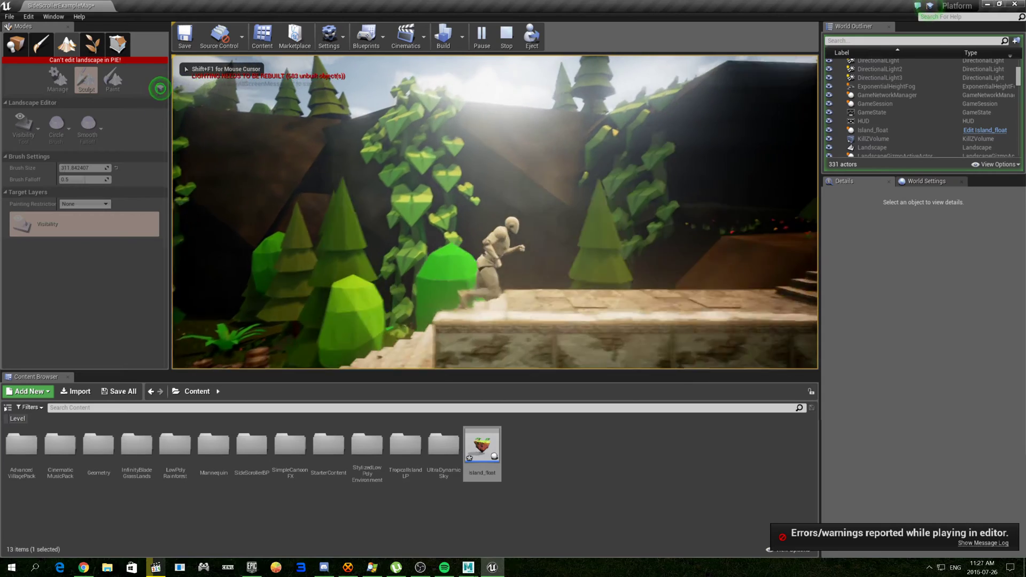
pyautogui.press('space')
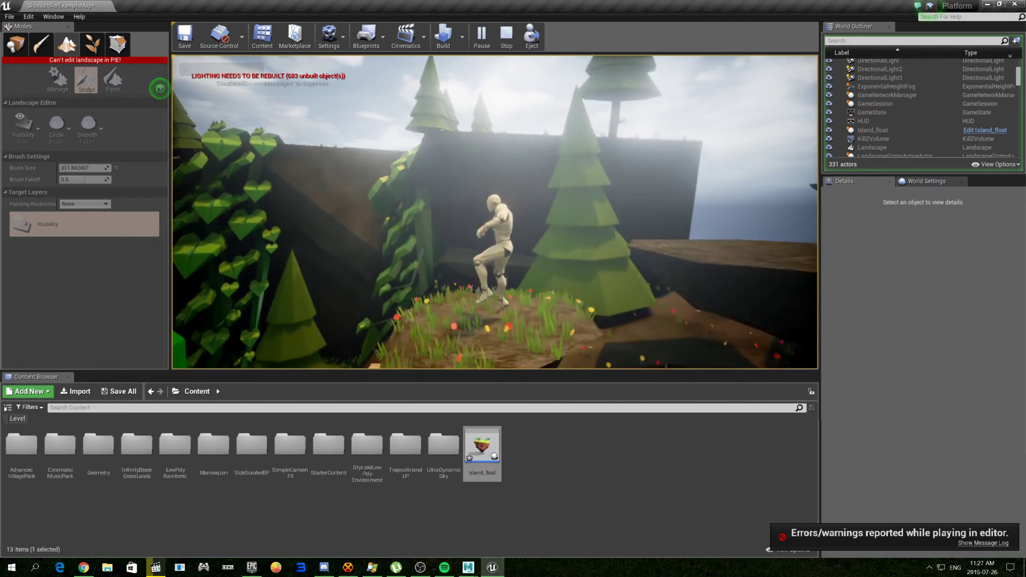
pyautogui.press('space')
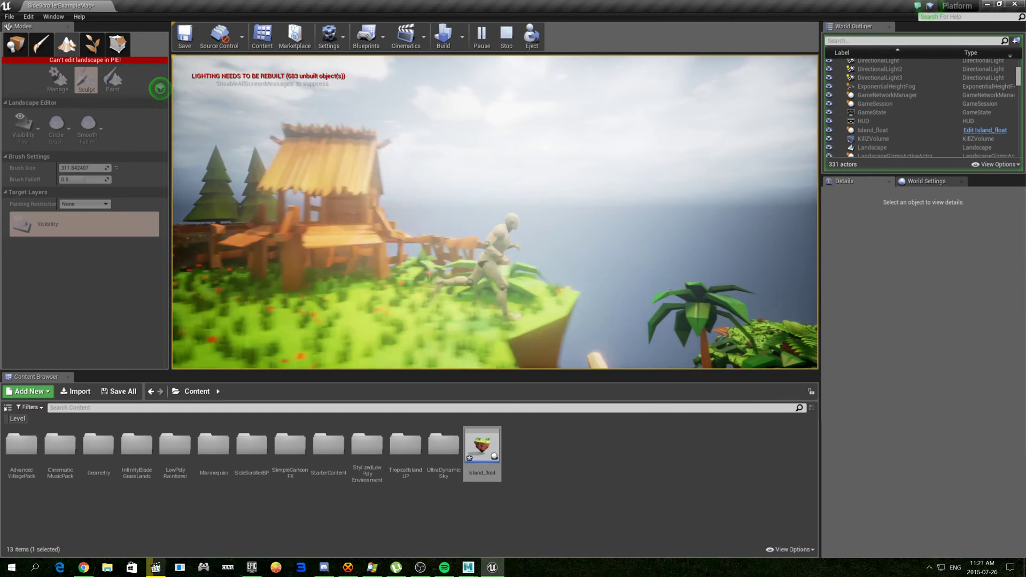
pyautogui.press('space')
pyautogui.press('space')
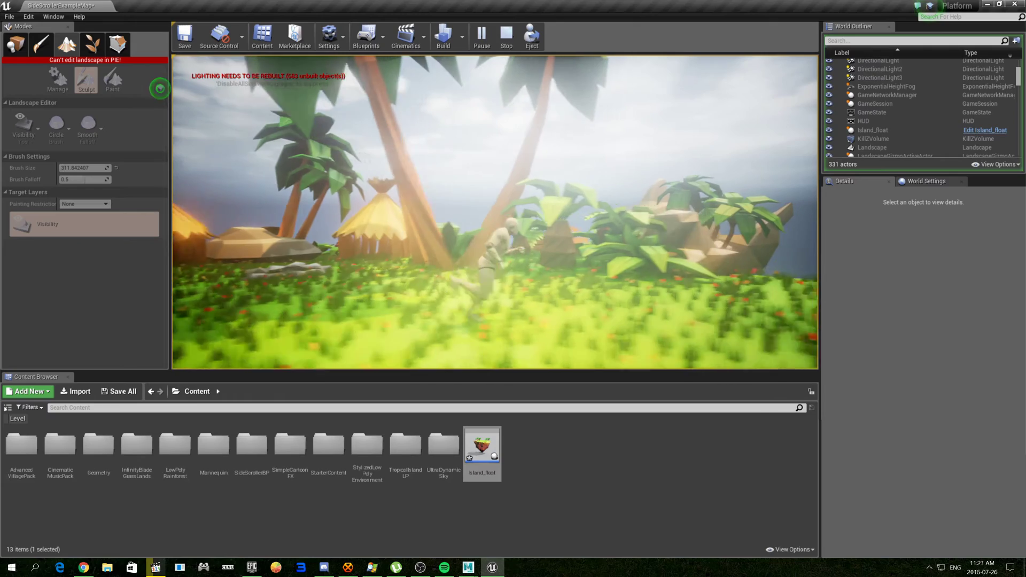
pyautogui.press('space')
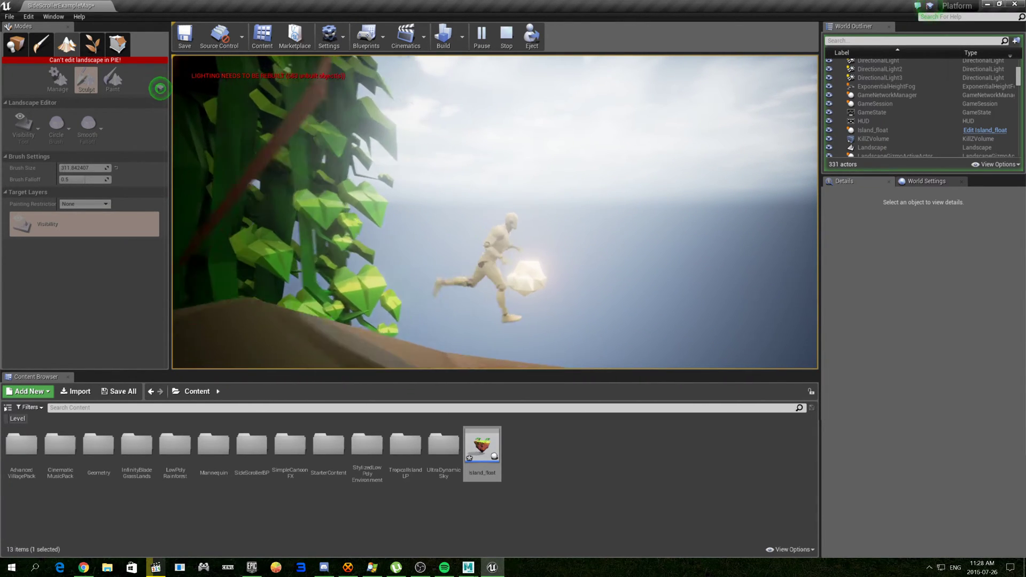
pyautogui.click(160, 87)
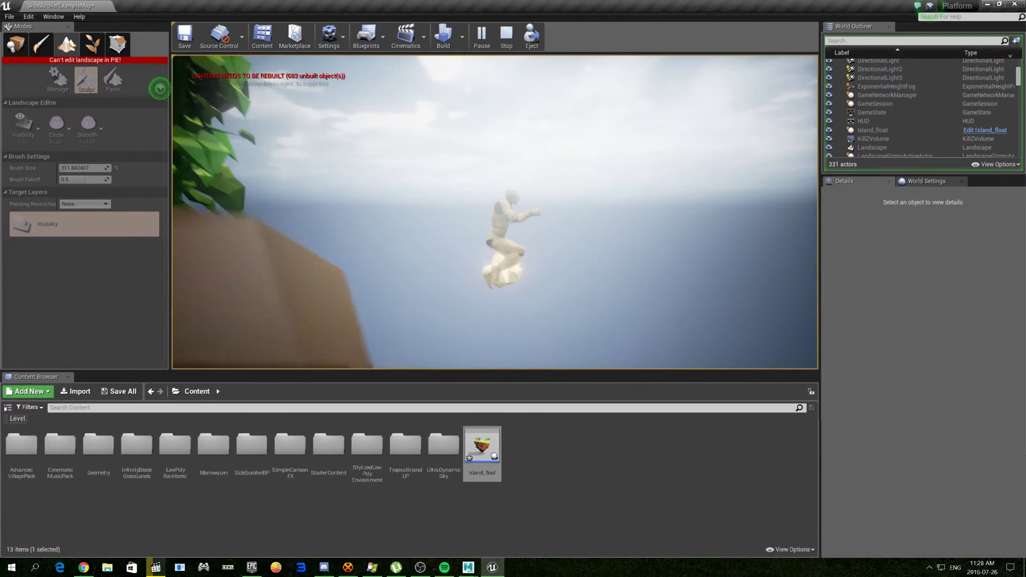
pyautogui.press('Escape')
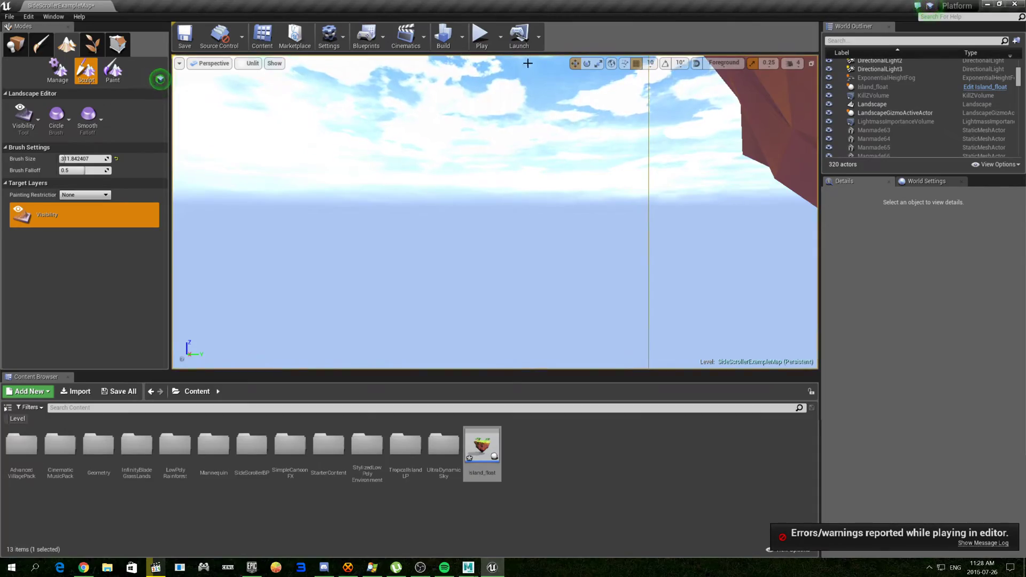
pyautogui.moveTo(495, 212); pyautogui.dragTo(513, 217, button='right')
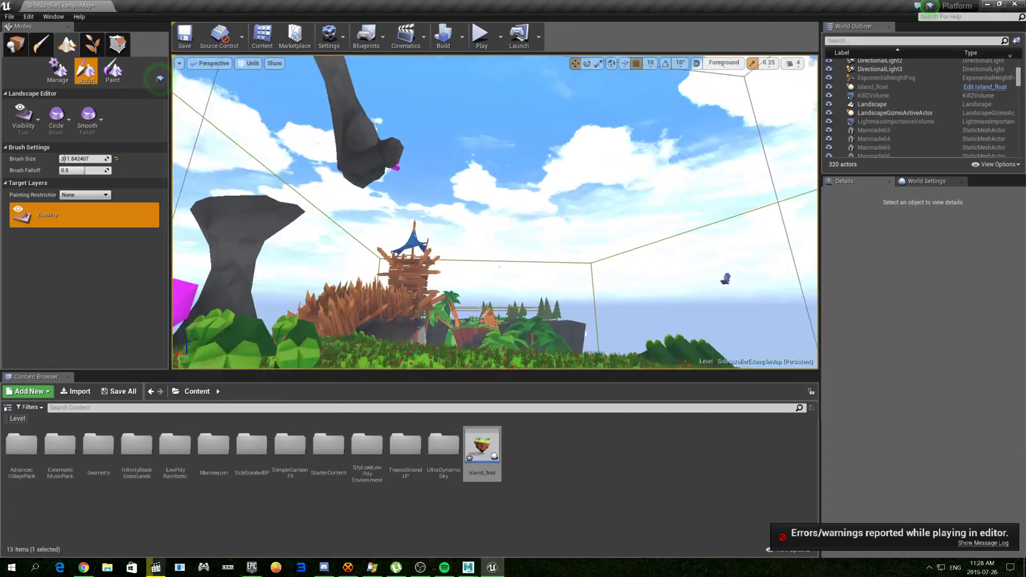
pyautogui.moveTo(495, 212)
pyautogui.mouseDown(button='right')
pyautogui.moveTo(514, 216)
pyautogui.moveTo(510, 187)
pyautogui.mouseUp(button='right')
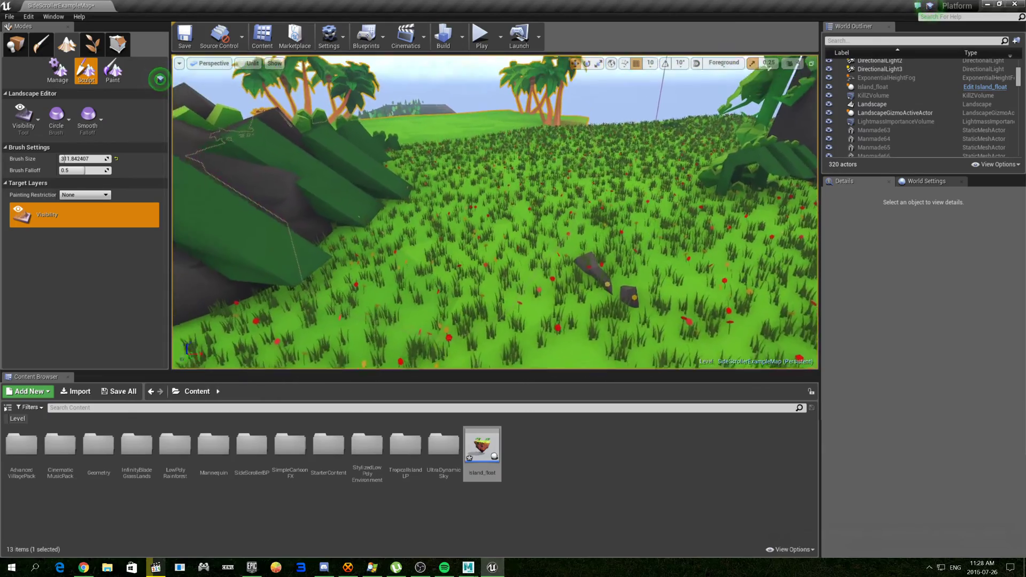
pyautogui.rightClick(487, 231)
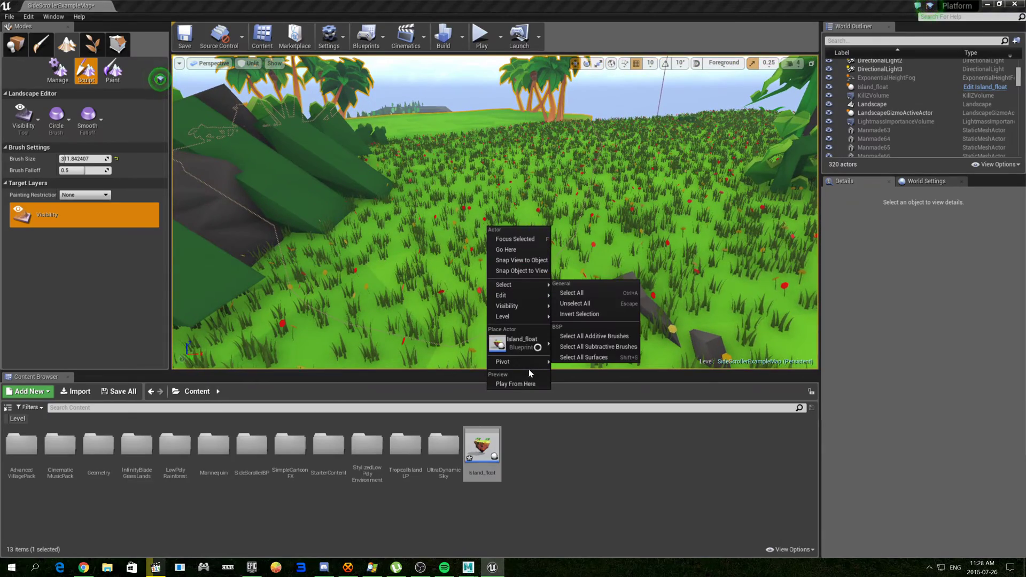
pyautogui.click(515, 384)
pyautogui.press('w')
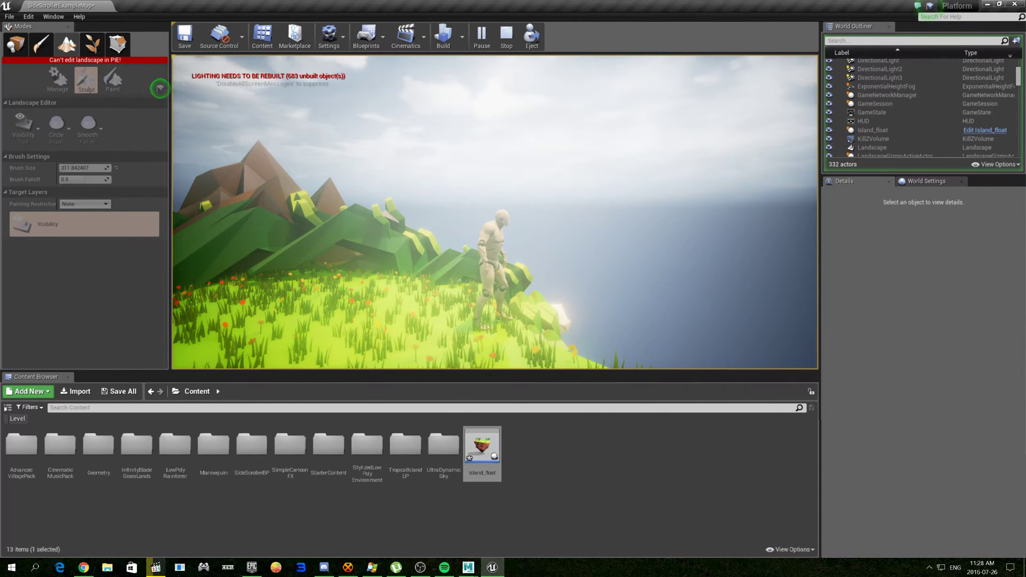
pyautogui.press('w')
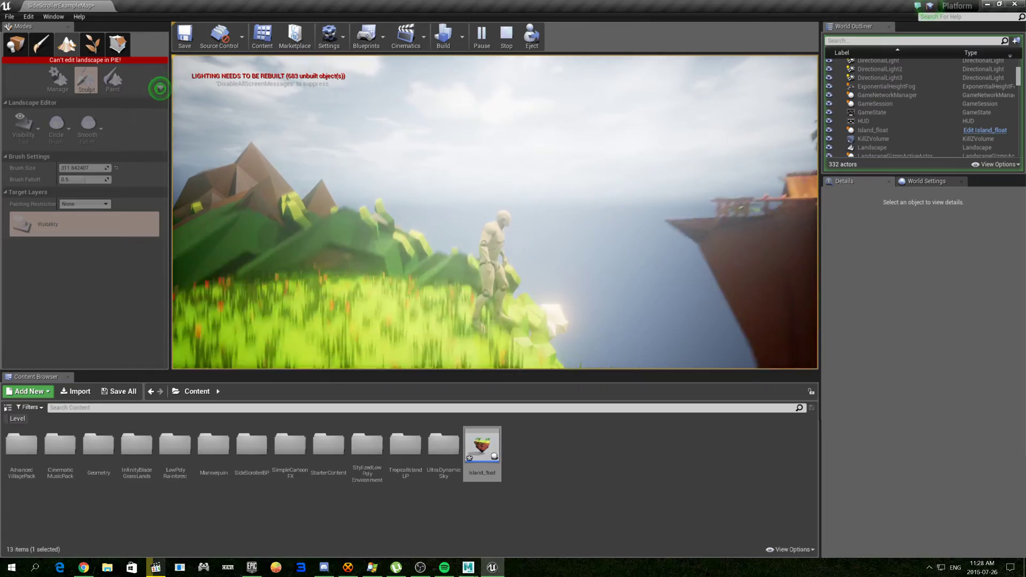
pyautogui.press('space')
pyautogui.press('Escape')
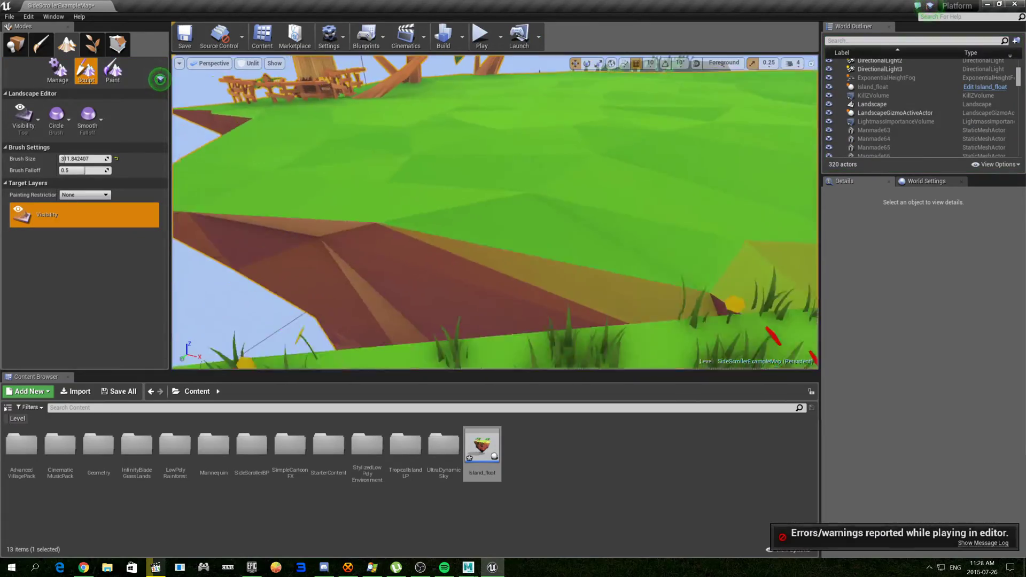
pyautogui.press('w')
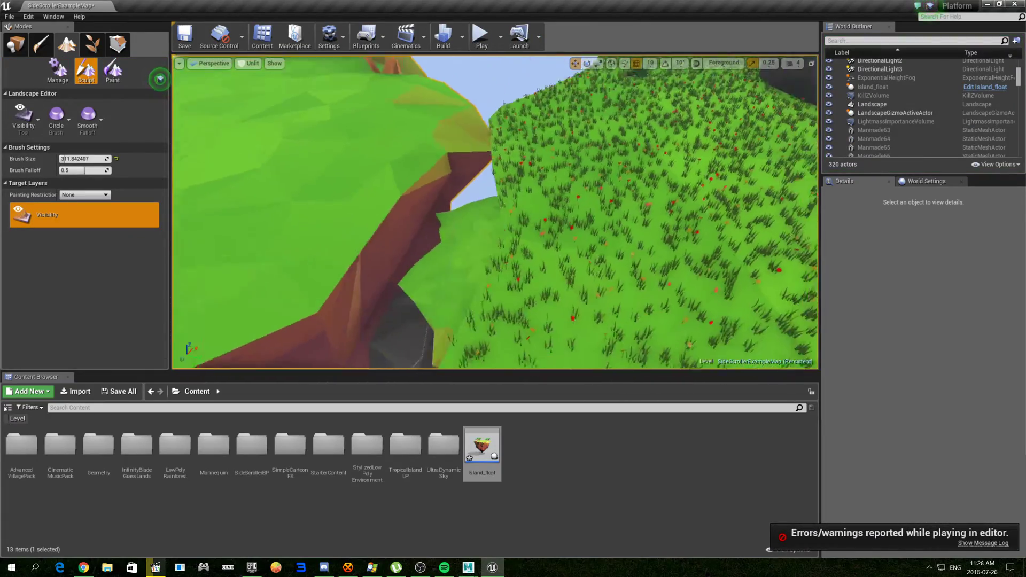
# In Place mode, select MatineeActor1 and set its Play Rate to 0.7
pyautogui.press('w')
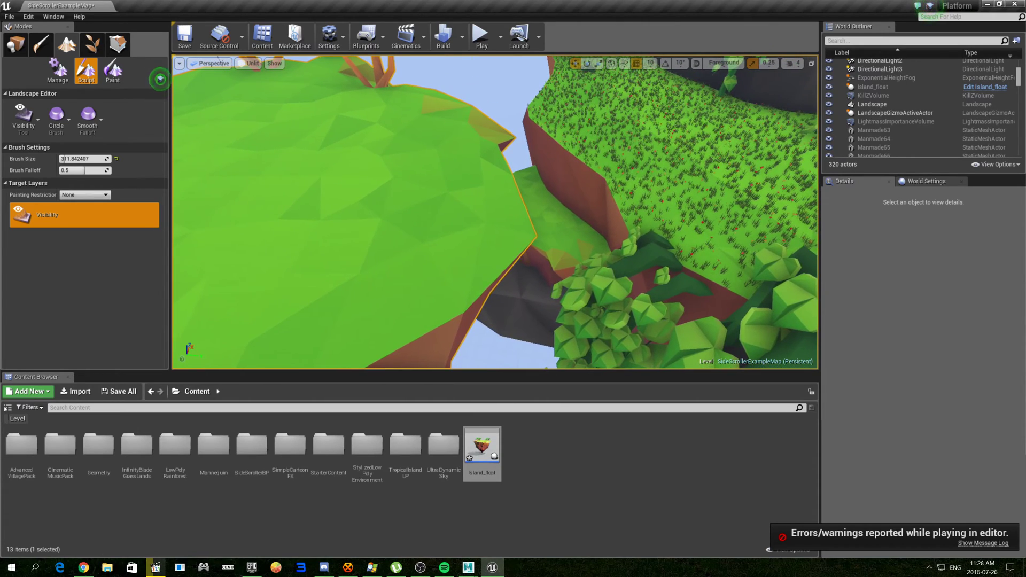
pyautogui.press('s')
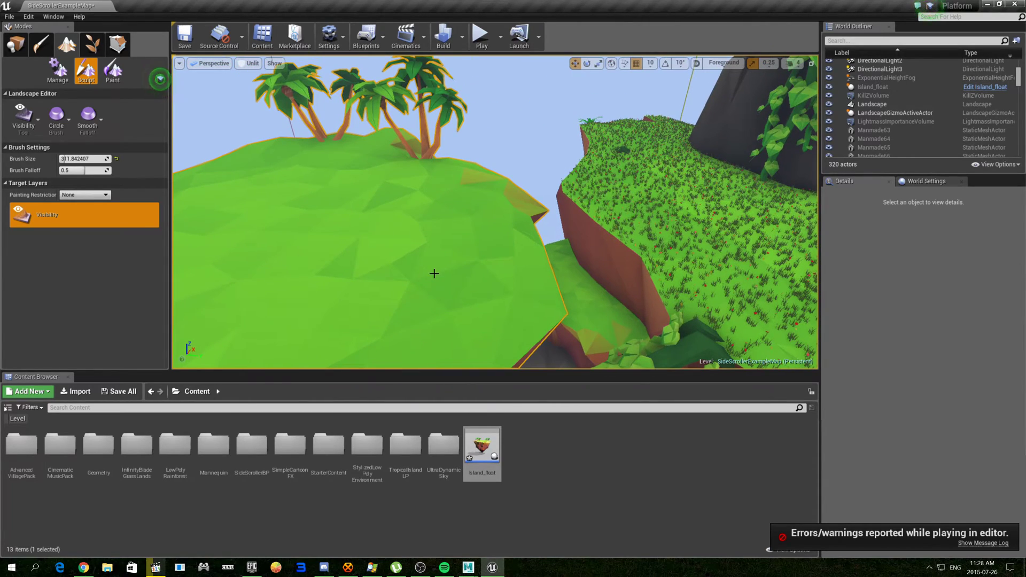
pyautogui.press('s')
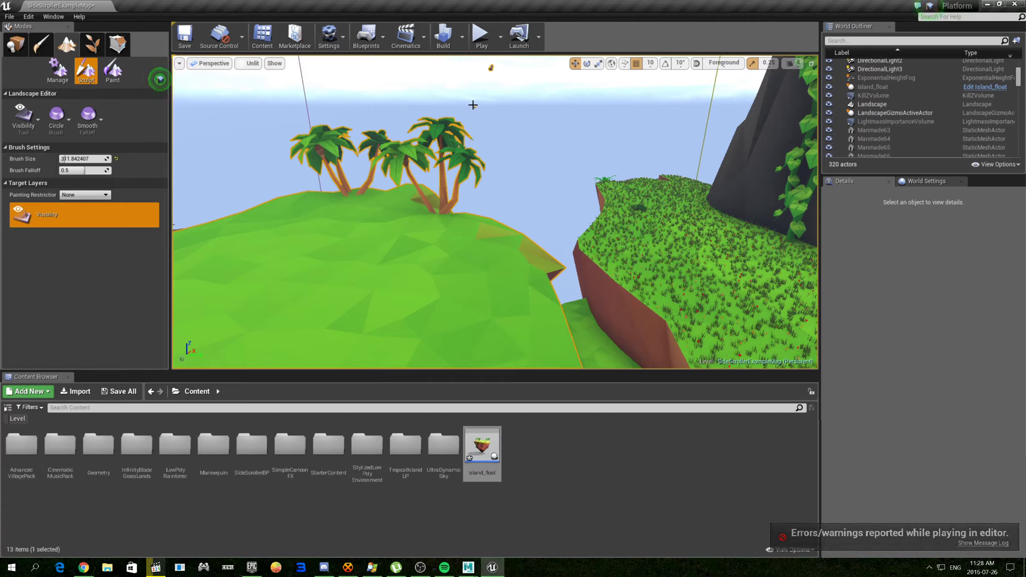
pyautogui.click(16, 50)
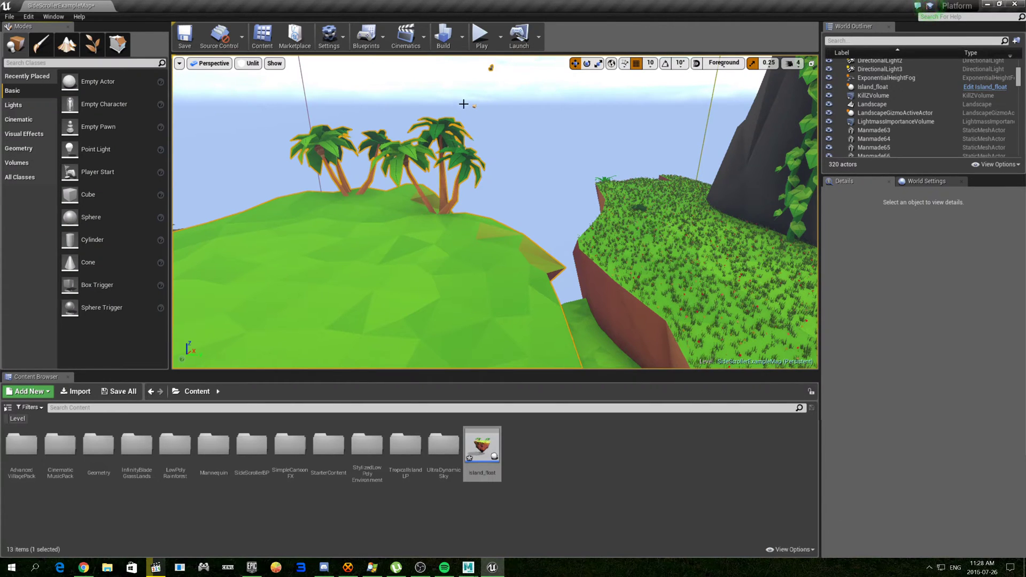
pyautogui.click(476, 106)
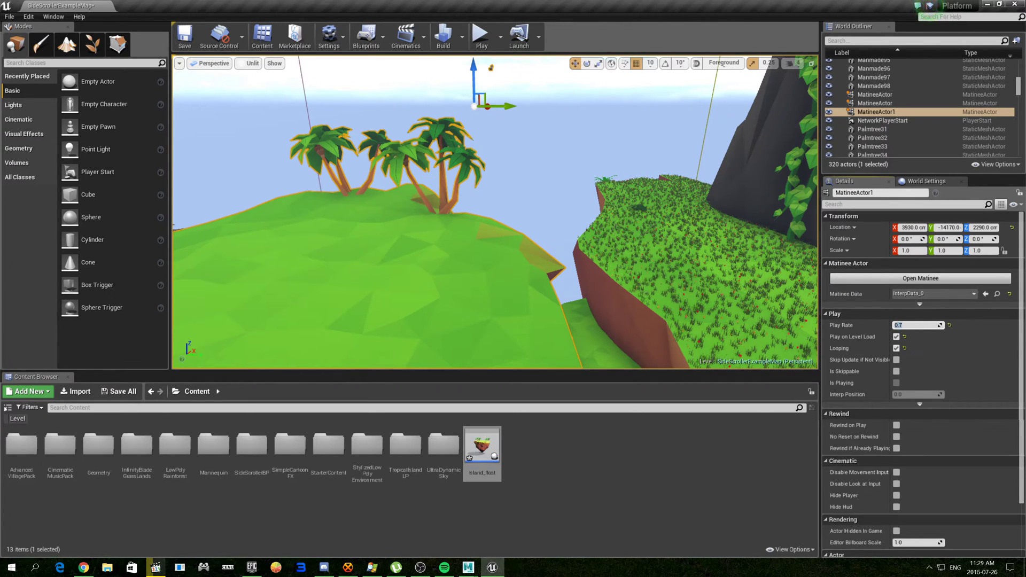
pyautogui.moveTo(706, 263); pyautogui.dragTo(549, 265, button='right')
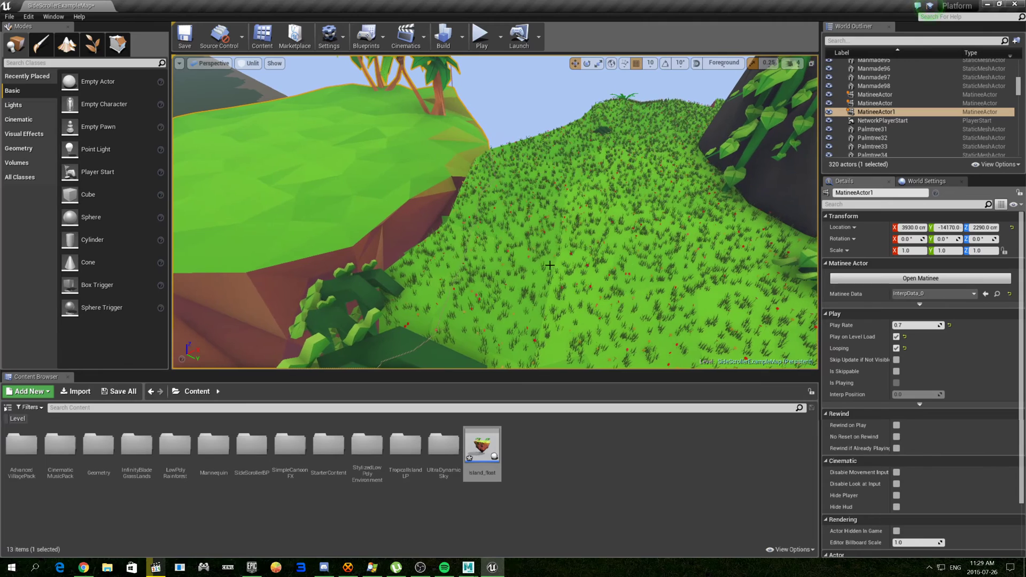
pyautogui.rightClick(517, 257)
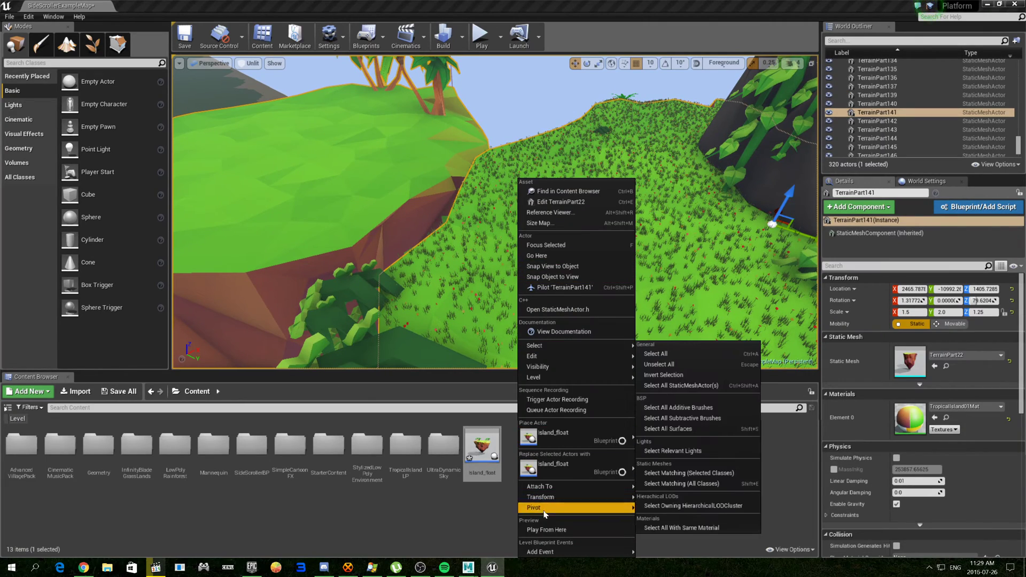
pyautogui.click(546, 530)
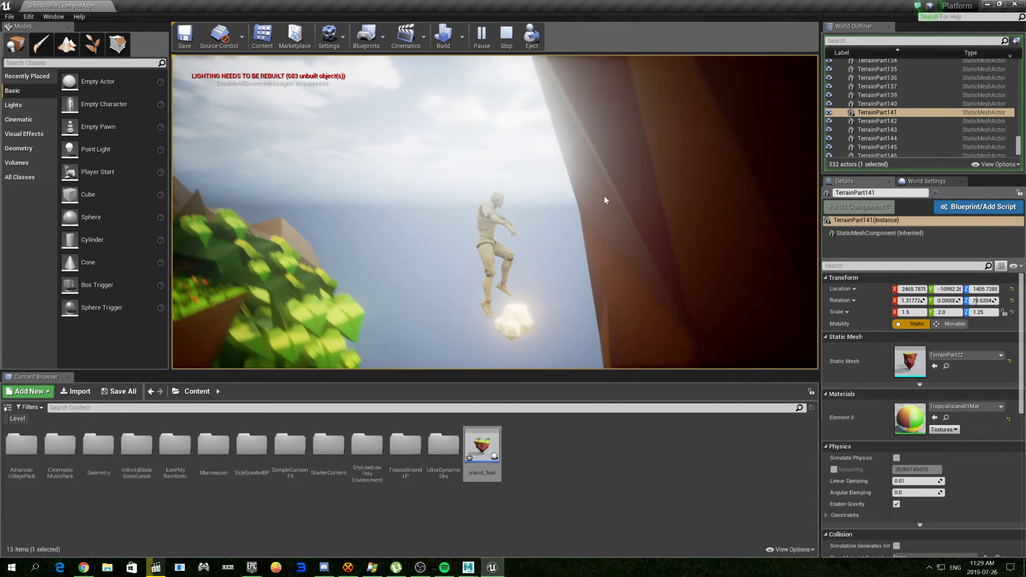
pyautogui.press('Escape')
pyautogui.moveTo(496, 212); pyautogui.dragTo(495, 212, button='right')
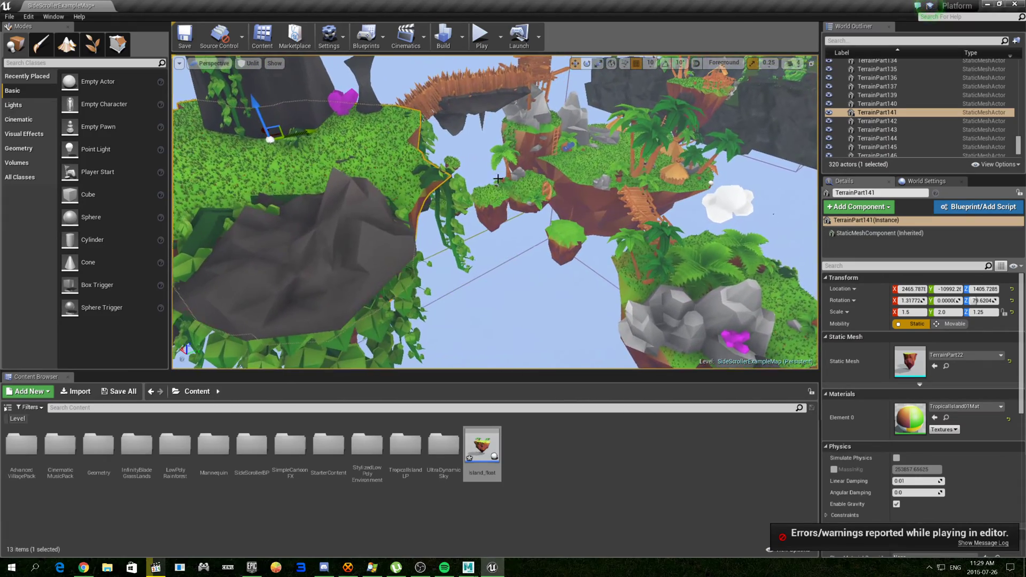
# Duplicate the small floating island piece over the grey rock
pyautogui.moveTo(492, 220); pyautogui.dragTo(492, 220, button='right')
pyautogui.click(499, 218)
pyautogui.keyDown('alt'); pyautogui.moveTo(519, 185); pyautogui.dragTo(291, 235); pyautogui.keyUp('alt')
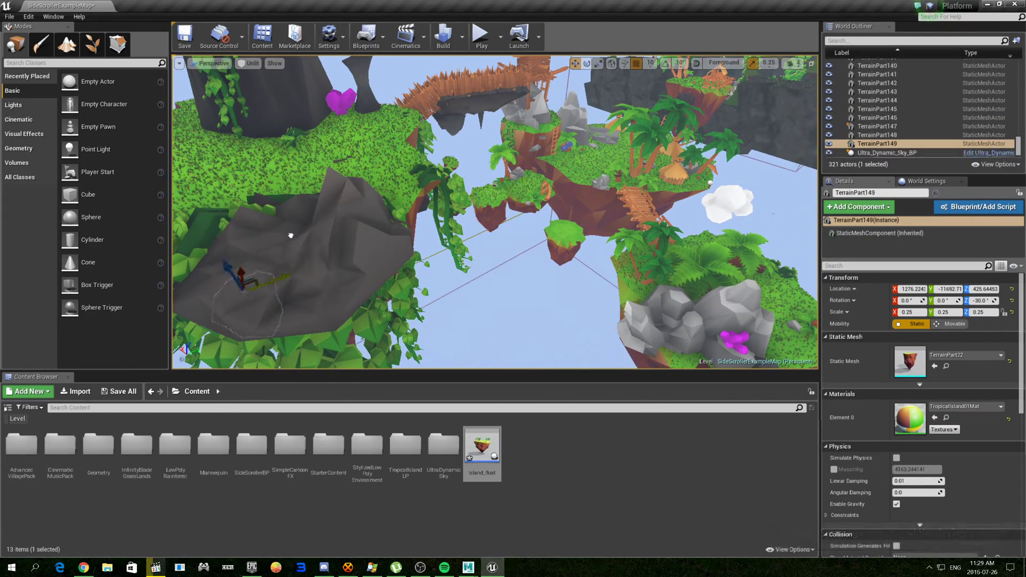
pyautogui.moveTo(200, 259); pyautogui.dragTo(417, 244, button='right')
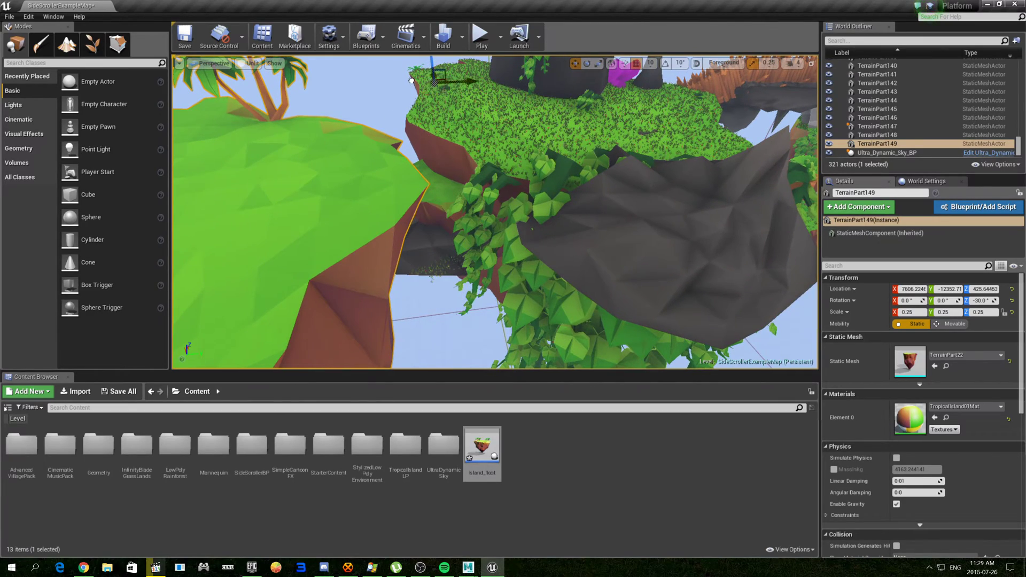
# Move the duplicate along X toward the grassy island, adjust its height, then look down from above
pyautogui.moveTo(411, 78); pyautogui.dragTo(329, 121)
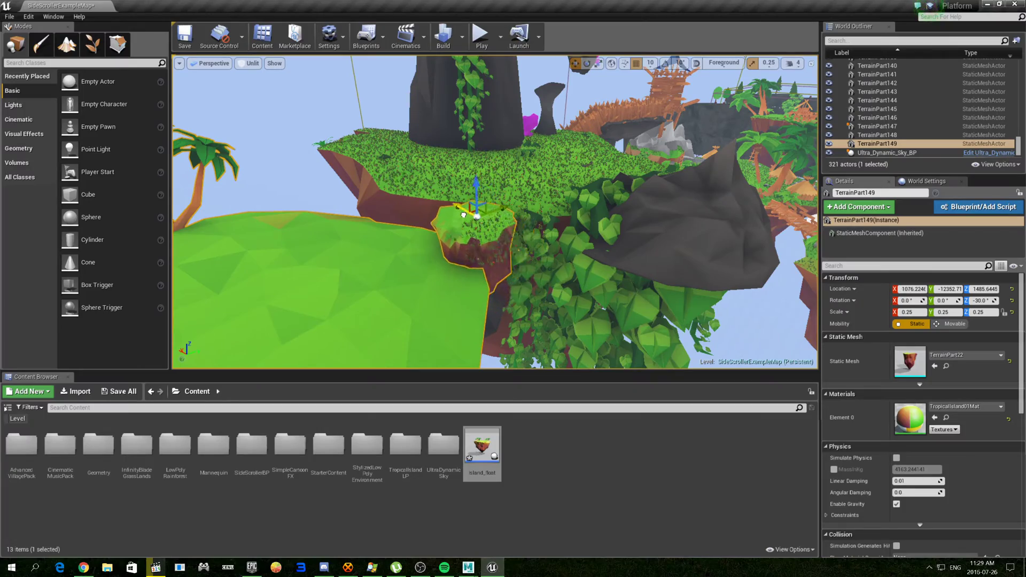
pyautogui.keyDown('shift'); pyautogui.moveTo(490, 220); pyautogui.dragTo(433, 241); pyautogui.keyUp('shift')
pyautogui.moveTo(503, 267); pyautogui.dragTo(510, 220, button='right')
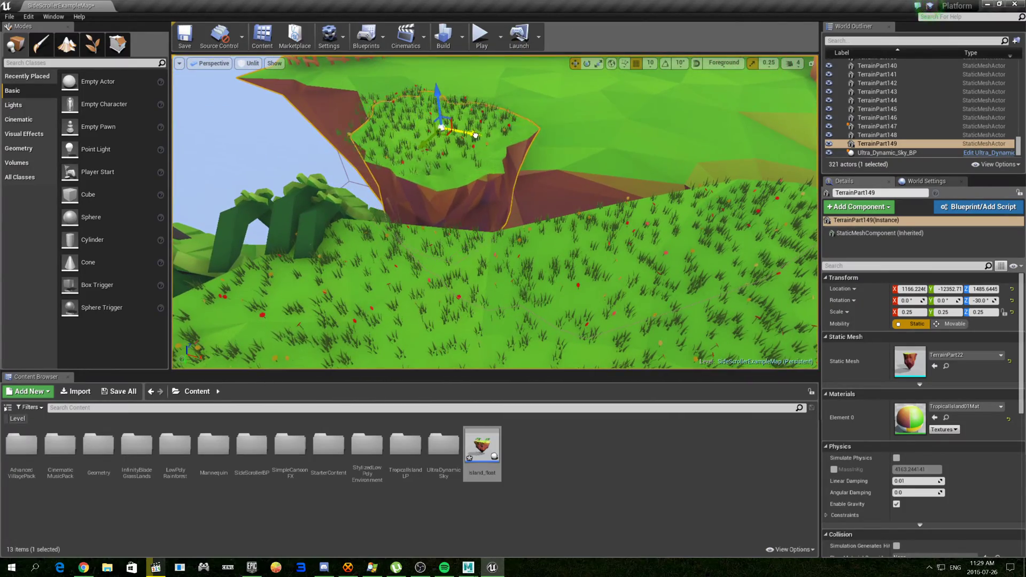
pyautogui.moveTo(440, 100); pyautogui.dragTo(443, 113)
pyautogui.press('Escape')
pyautogui.moveTo(443, 112); pyautogui.dragTo(449, 80, button='right')
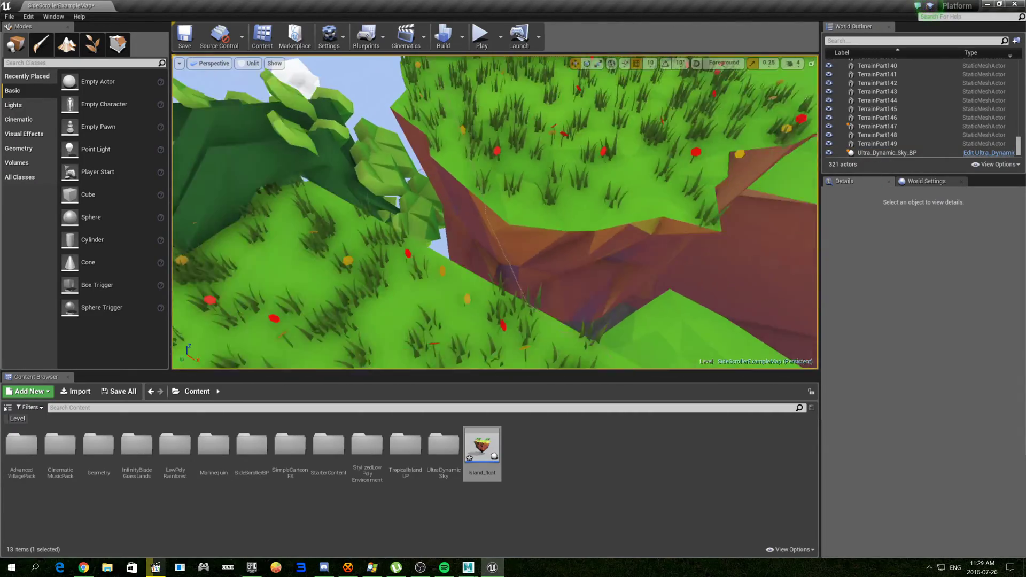
pyautogui.moveTo(449, 80)
pyautogui.mouseDown(button='right')
pyautogui.moveTo(566, 225)
pyautogui.moveTo(566, 265)
pyautogui.moveTo(446, 186)
pyautogui.mouseUp(button='right')
# Play from the TerrainPart141 spot, run and jump the character, then stop and frame the rock
pyautogui.rightClick(439, 173)
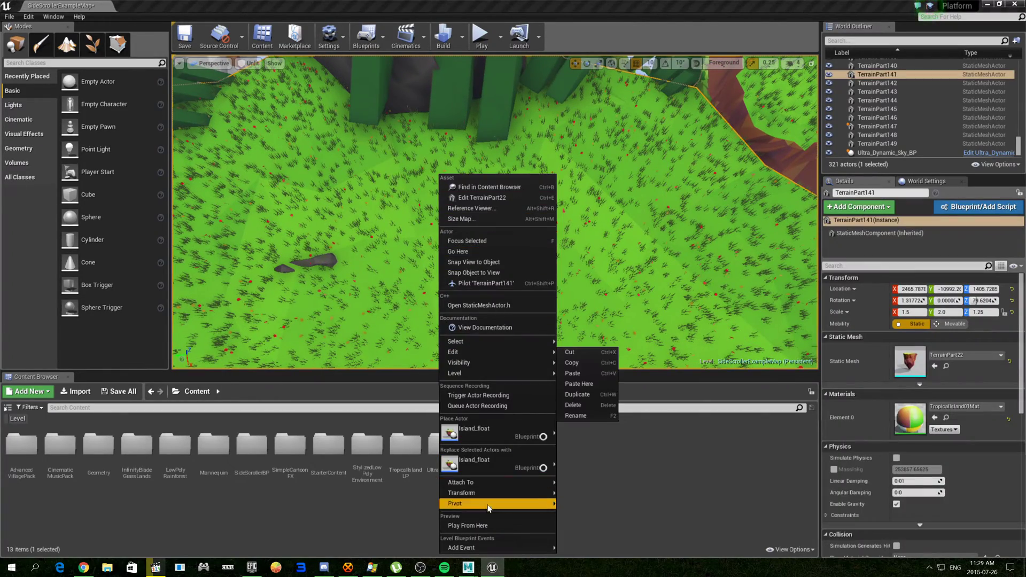
pyautogui.click(485, 525)
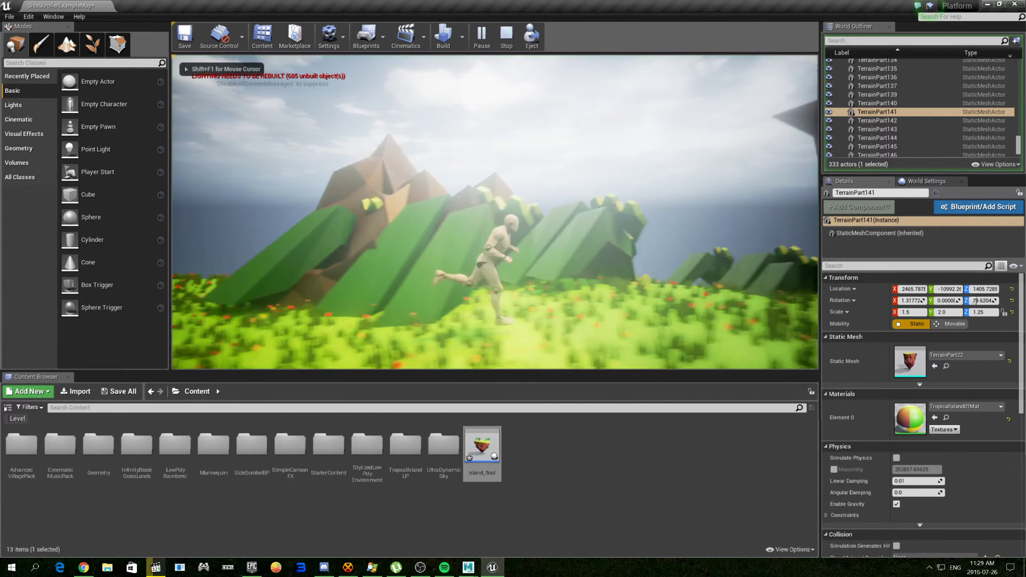
pyautogui.press('space')
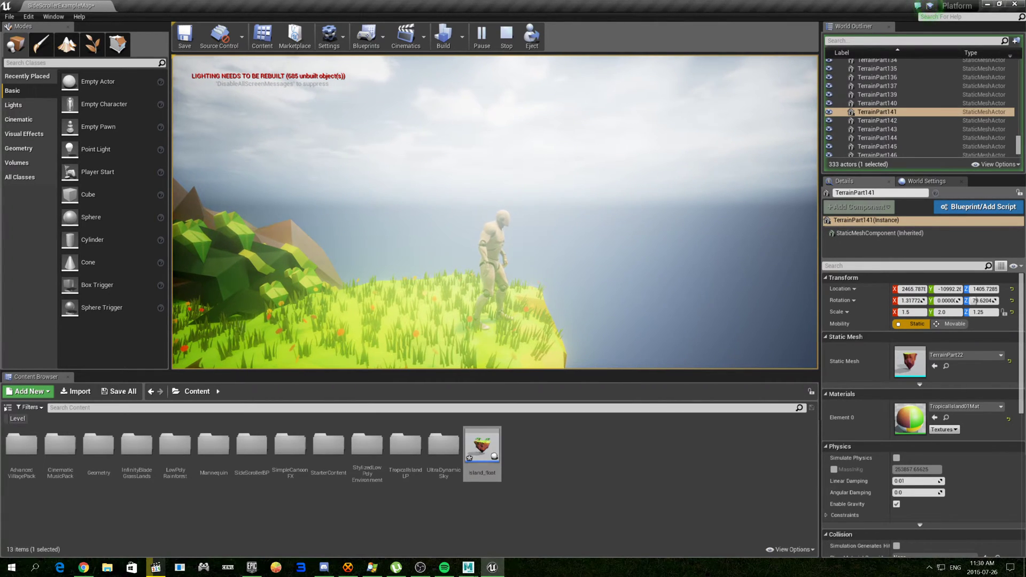
pyautogui.press('w')
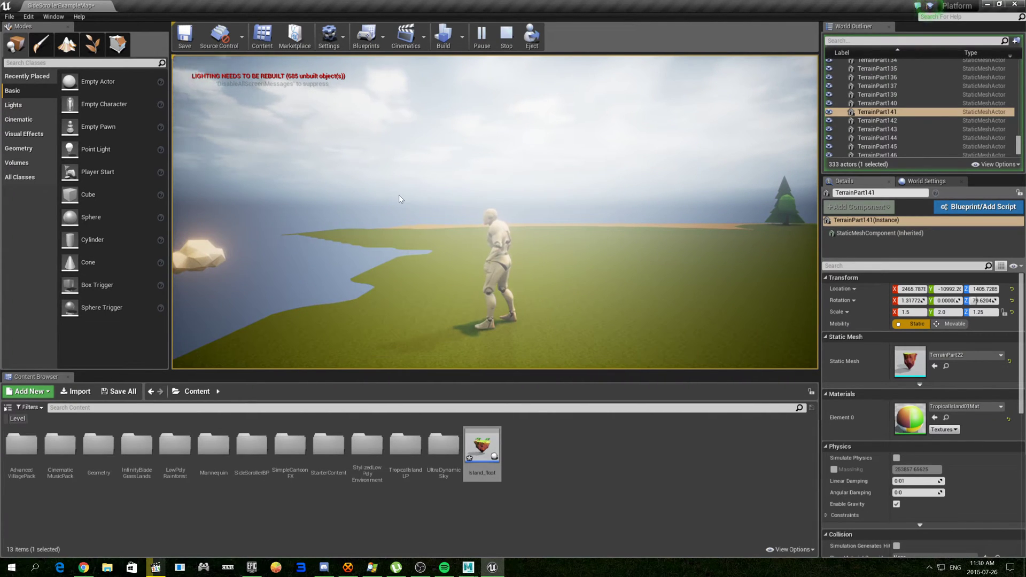
pyautogui.press('Escape')
pyautogui.press('f')
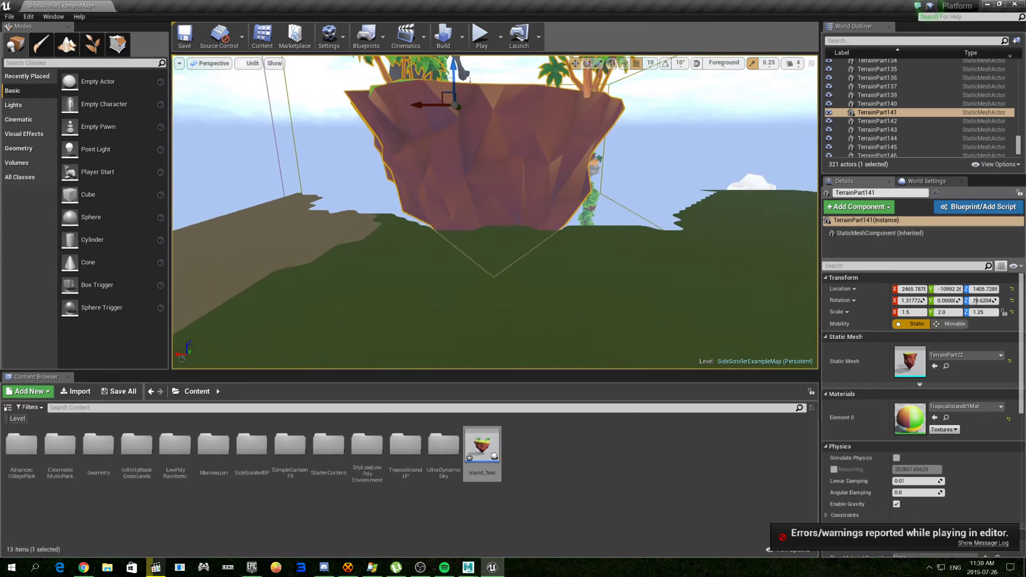
pyautogui.click(983, 544)
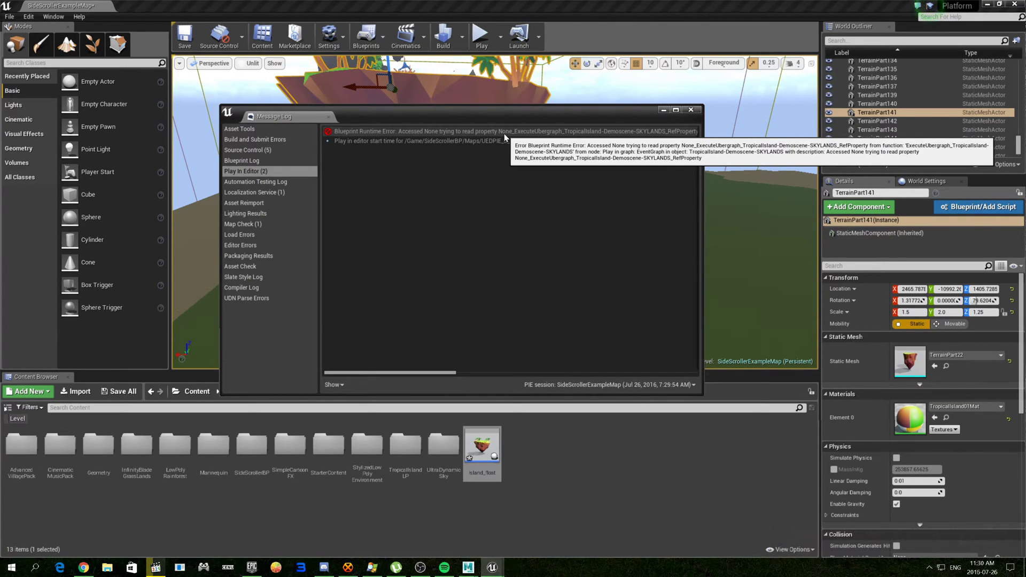
pyautogui.moveTo(495, 212); pyautogui.dragTo(495, 212, button='right')
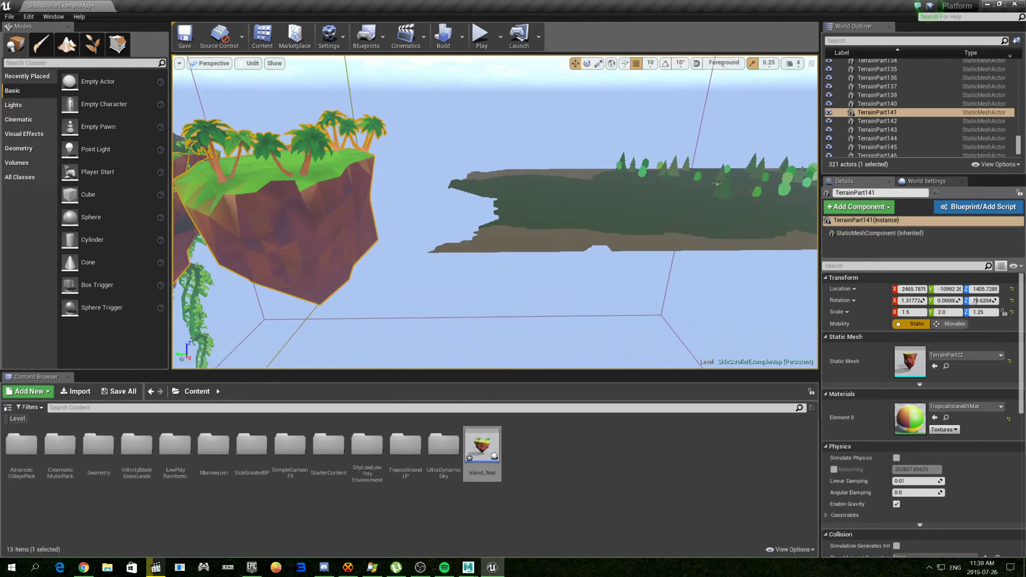
# In Landscape mode, enlarge the brush and paint part of the terrain strip invisible
pyautogui.click(92, 46)
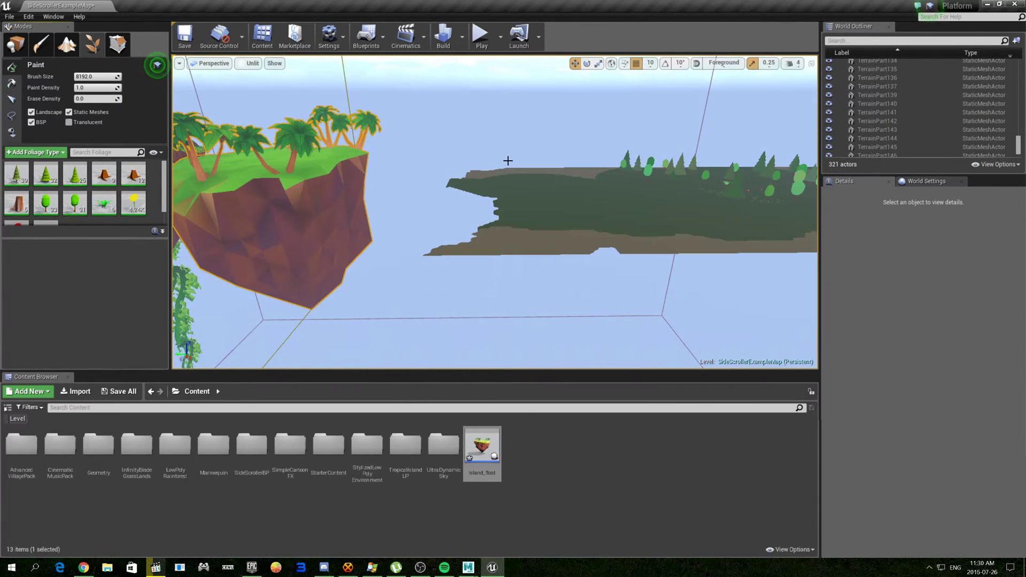
pyautogui.moveTo(508, 161); pyautogui.dragTo(612, 139, button='right')
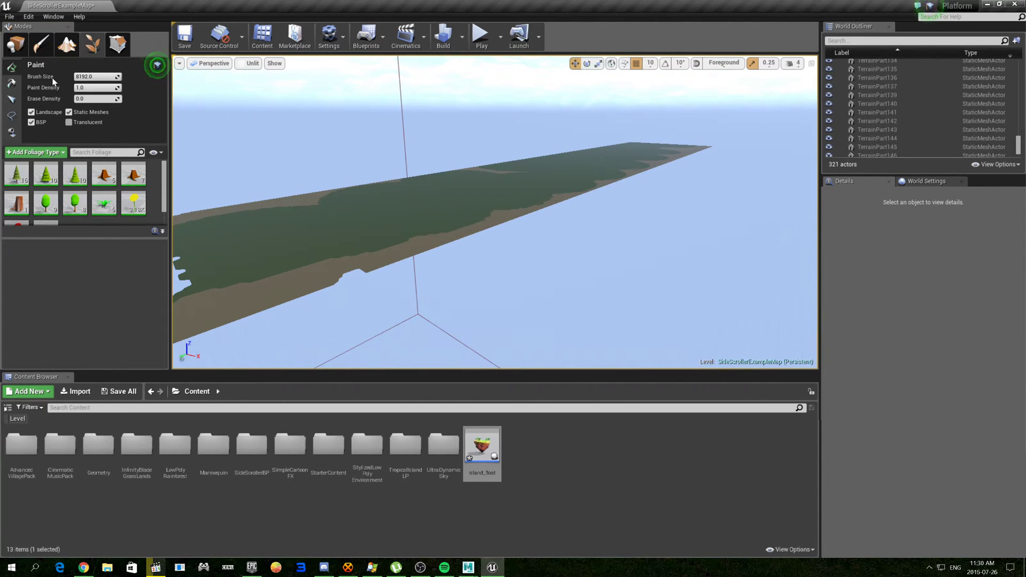
pyautogui.click(66, 46)
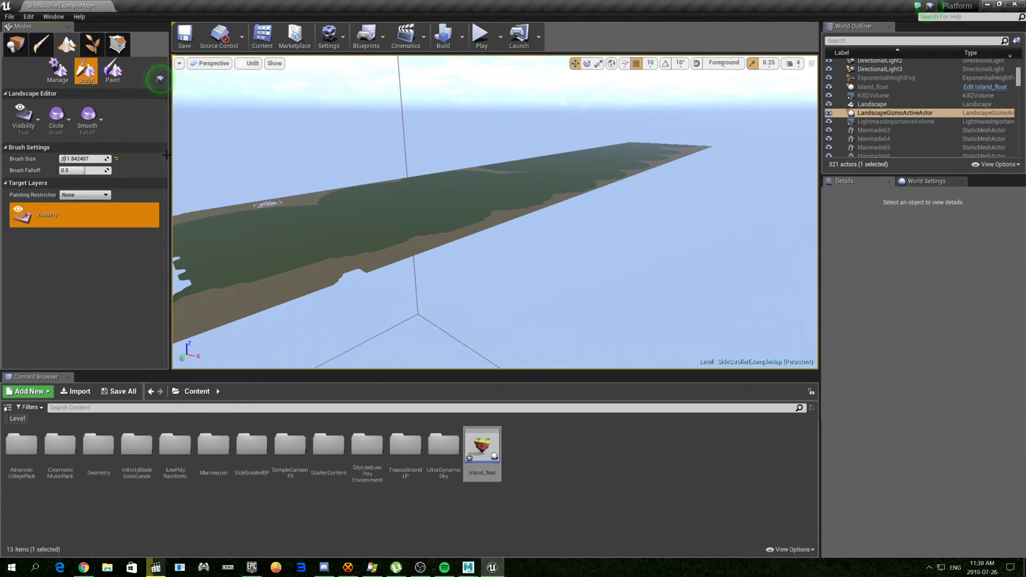
pyautogui.press(']')
pyautogui.press(']')
pyautogui.press(']')
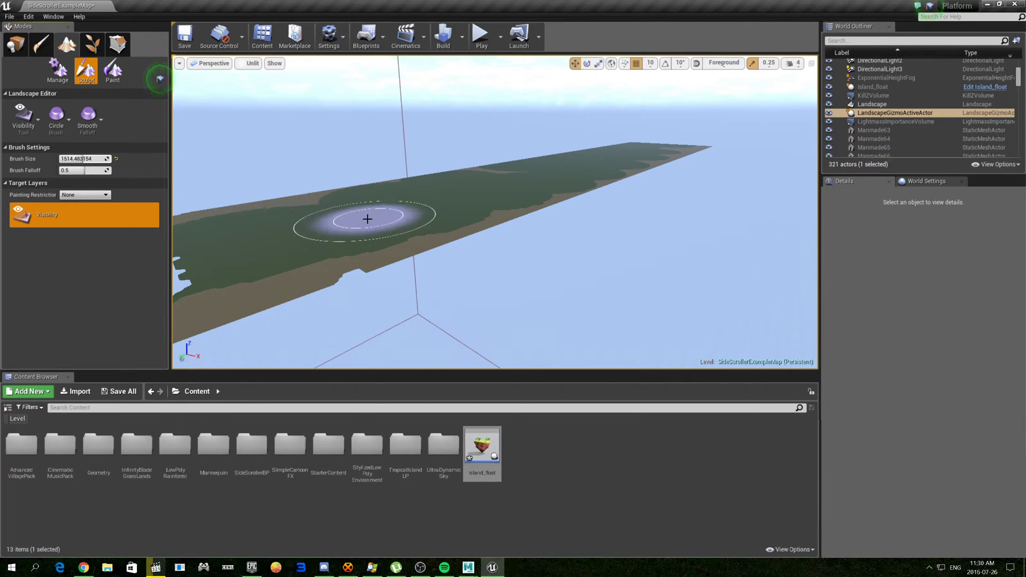
pyautogui.moveTo(366, 218)
pyautogui.mouseDown()
pyautogui.moveTo(365, 242)
pyautogui.moveTo(291, 229)
pyautogui.moveTo(354, 158)
pyautogui.moveTo(380, 182)
pyautogui.moveTo(543, 154)
pyautogui.moveTo(543, 139)
pyautogui.moveTo(705, 73)
pyautogui.mouseUp()
pyautogui.scroll(2, 332, 225)
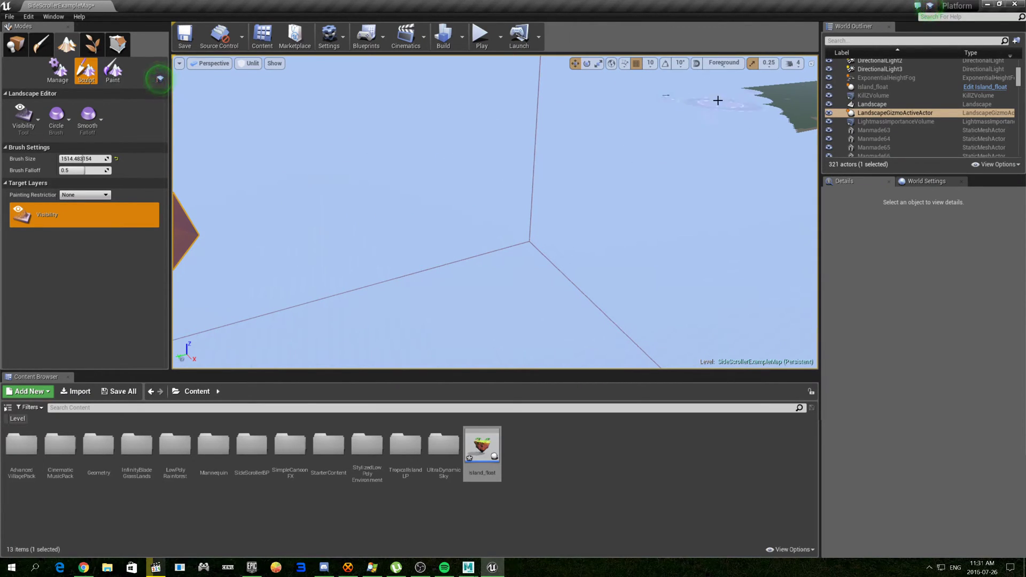
# Circle the view beneath the palm-topped floating island and bring up the editor windows list
pyautogui.moveTo(718, 100); pyautogui.dragTo(718, 101, button='right')
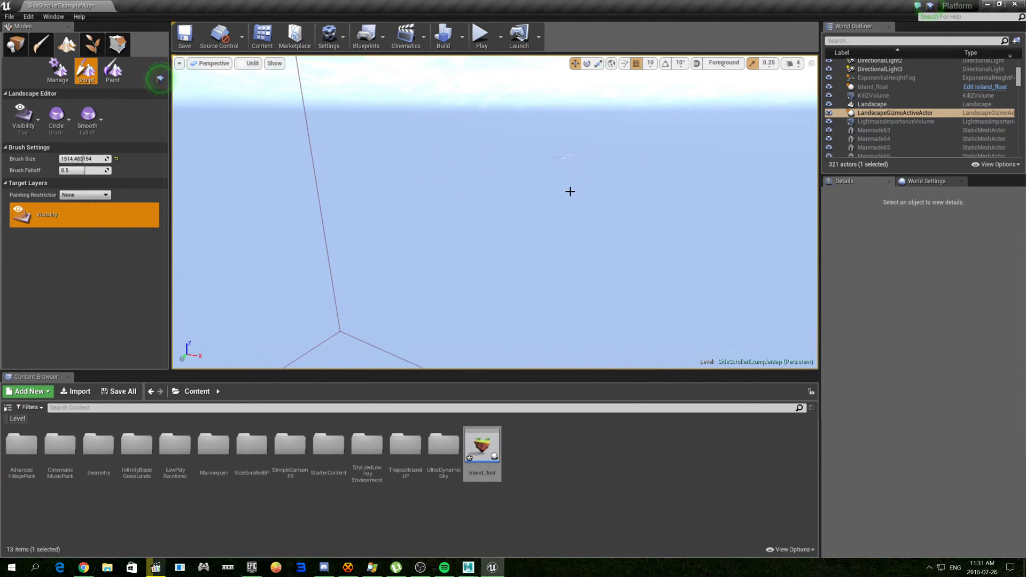
pyautogui.moveTo(570, 191); pyautogui.dragTo(570, 192, button='right')
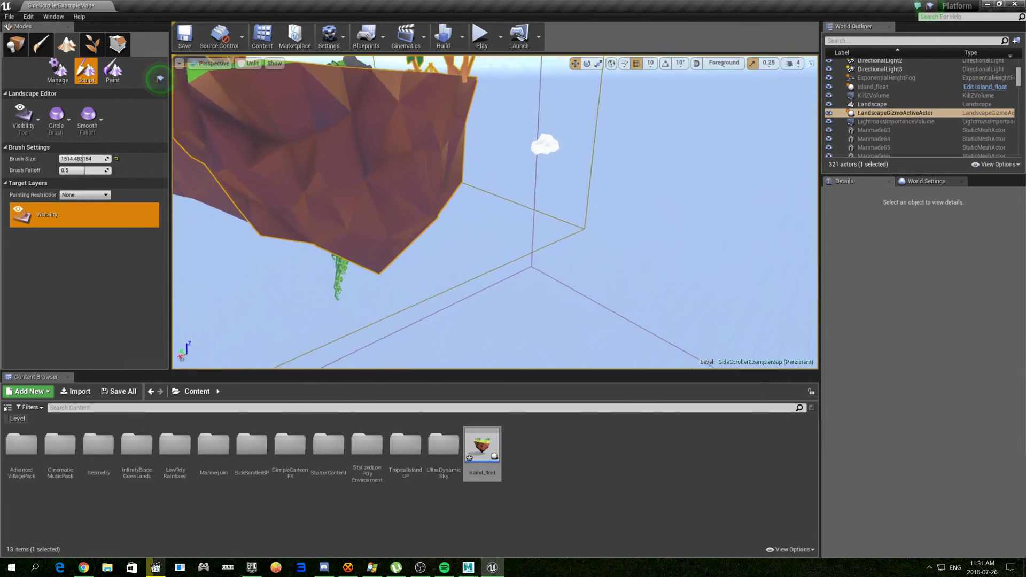
pyautogui.moveTo(535, 119); pyautogui.dragTo(518, 152, button='right')
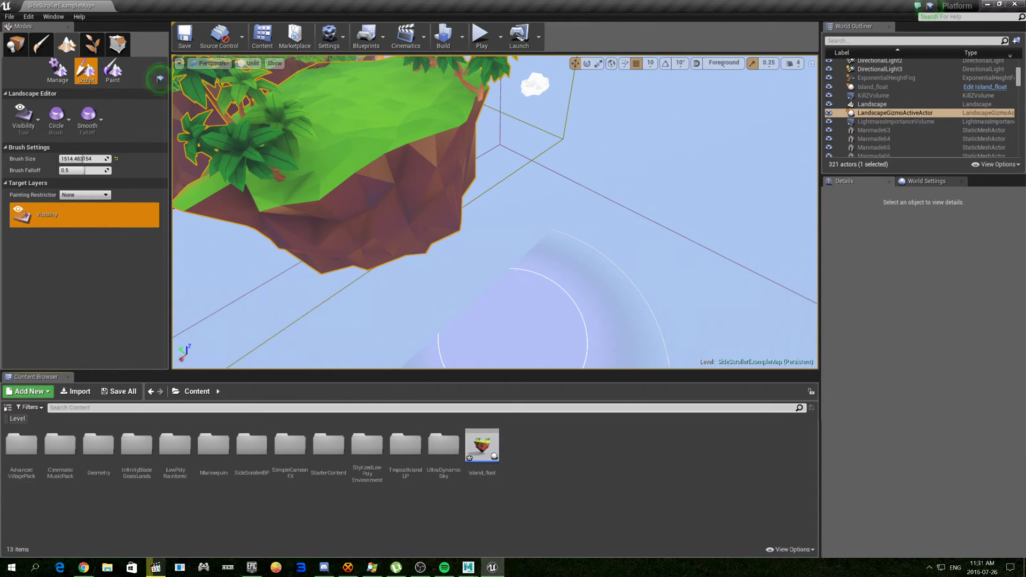
pyautogui.click(53, 16)
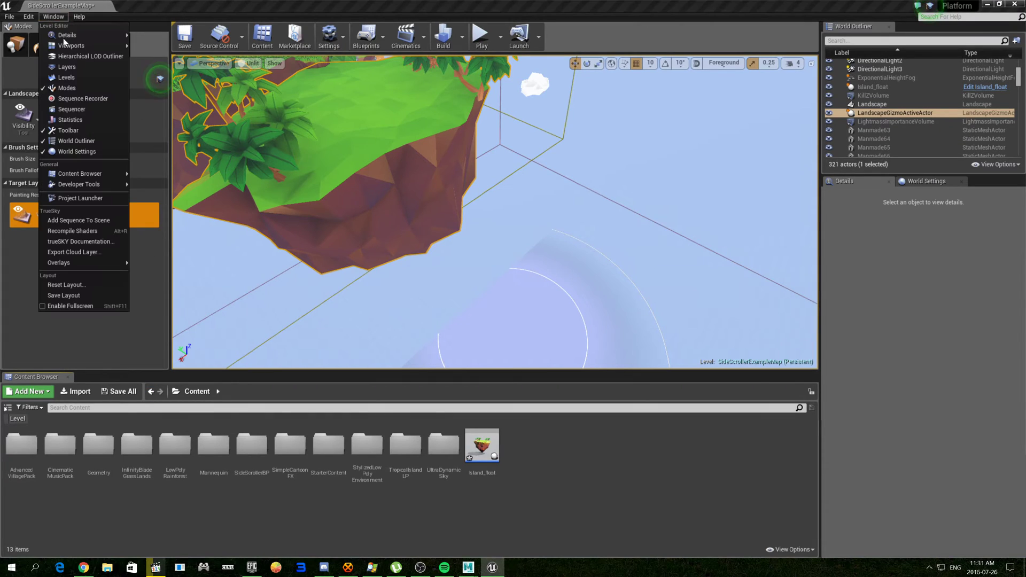
# Add the ElvenRuins map from InfinityBladeGrassLands/Maps to the world with Levels > Add Existing
pyautogui.click(83, 86)
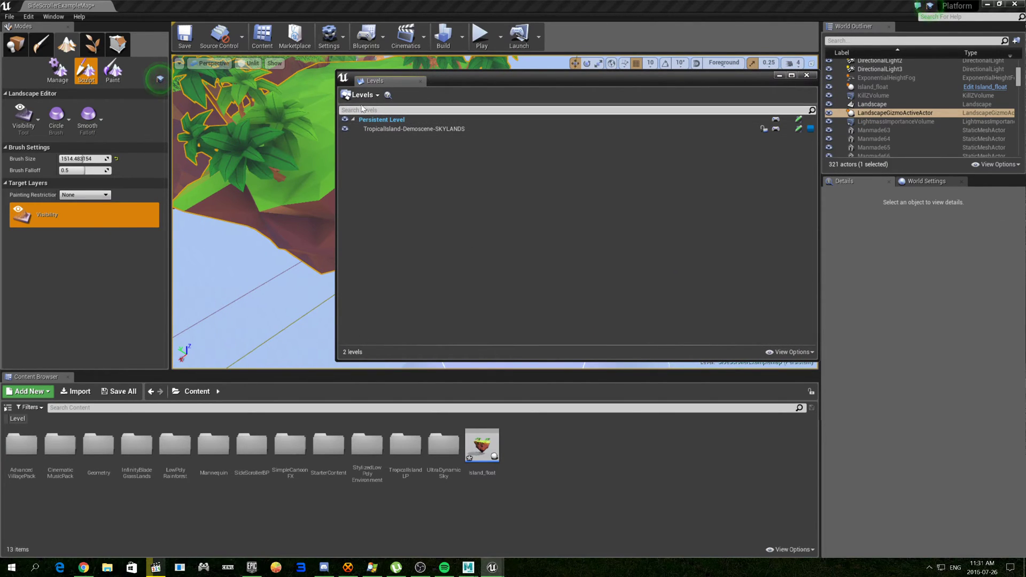
pyautogui.click(362, 96)
pyautogui.click(381, 136)
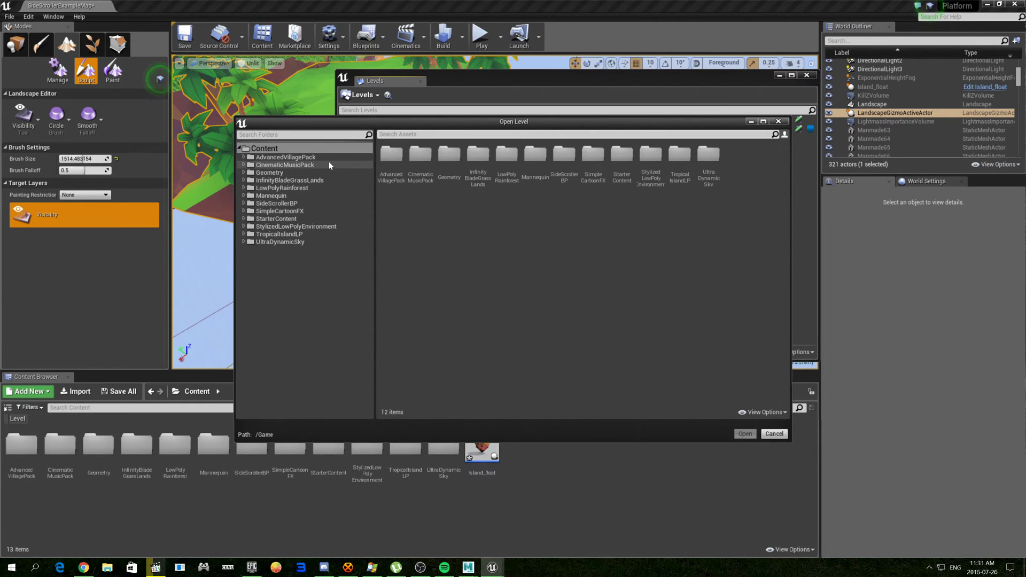
pyautogui.doubleClick(300, 158)
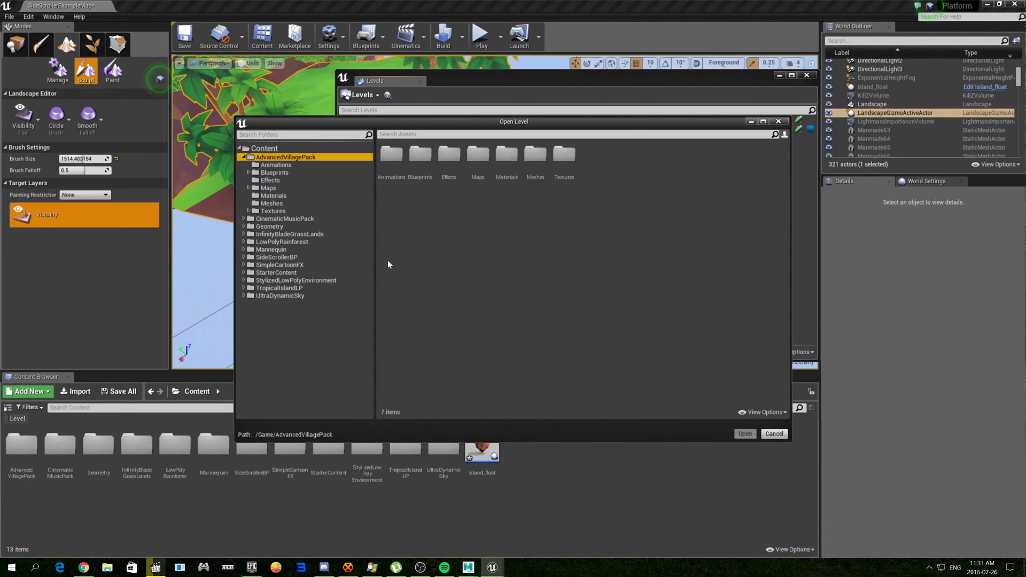
pyautogui.doubleClick(296, 235)
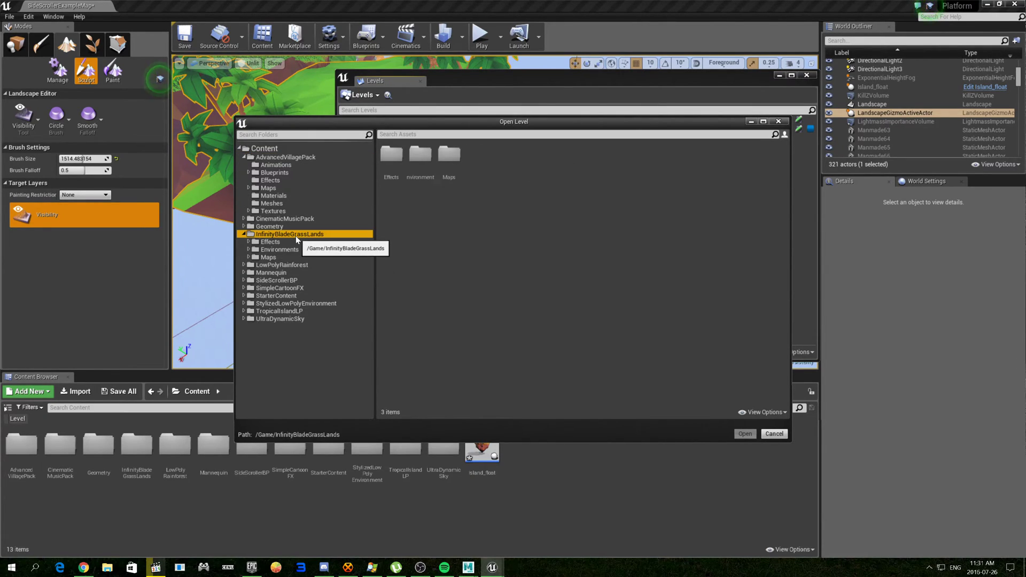
pyautogui.click(289, 255)
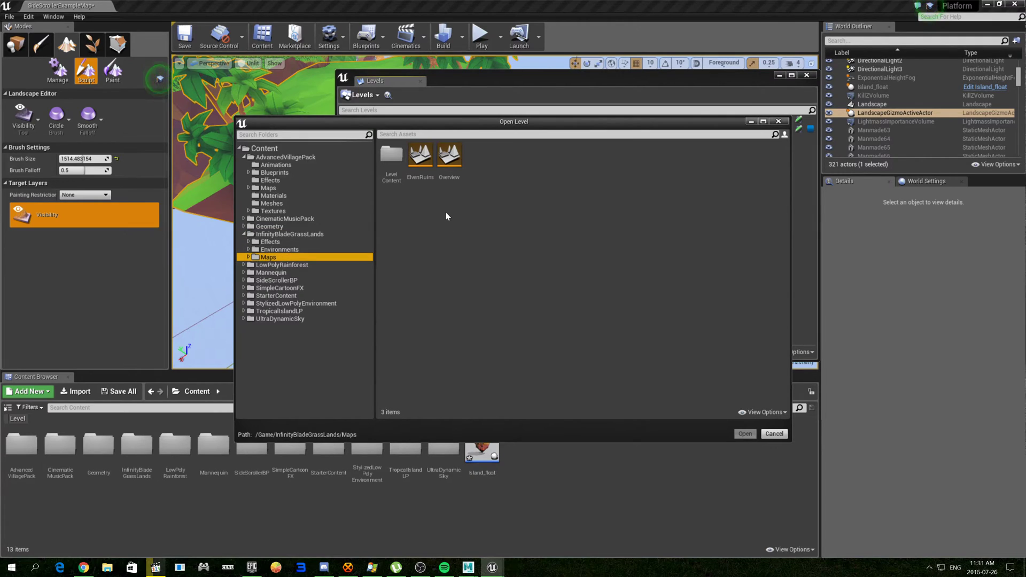
pyautogui.moveTo(420, 158)
pyautogui.doubleClick(416, 162)
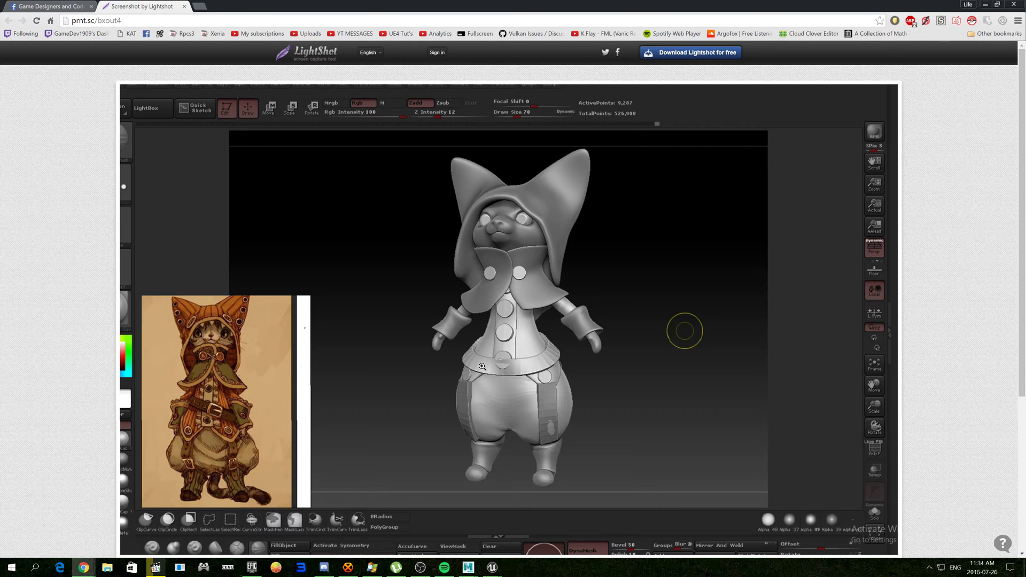
# Switch back to Unreal and move the viewport closer to the floating islands
pyautogui.hotkey('alt', 'Tab')
pyautogui.moveTo(495, 212); pyautogui.dragTo(545, 212, button='right')
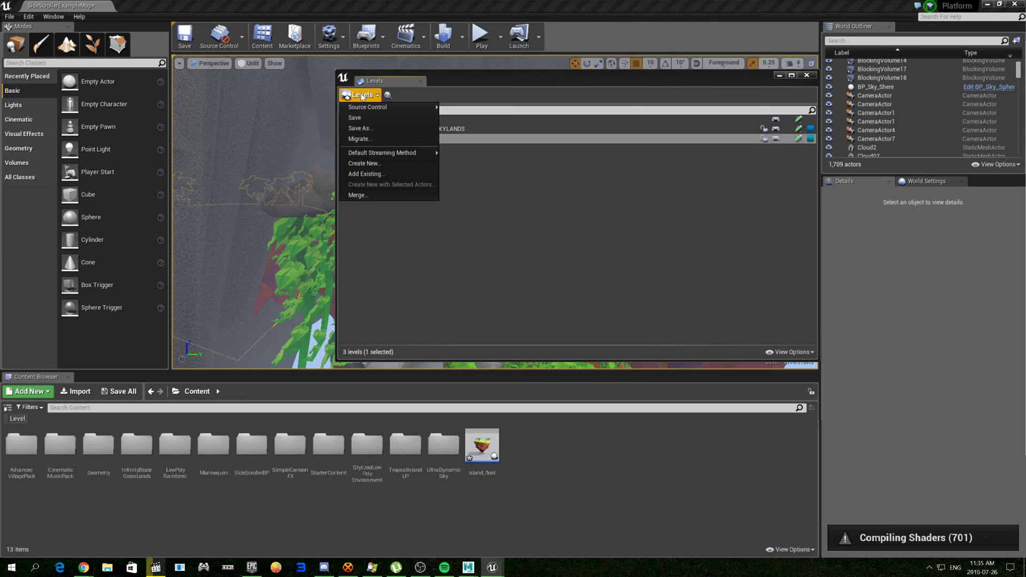
# Select the ElvenRuins level in the Levels panel
pyautogui.click(374, 140)
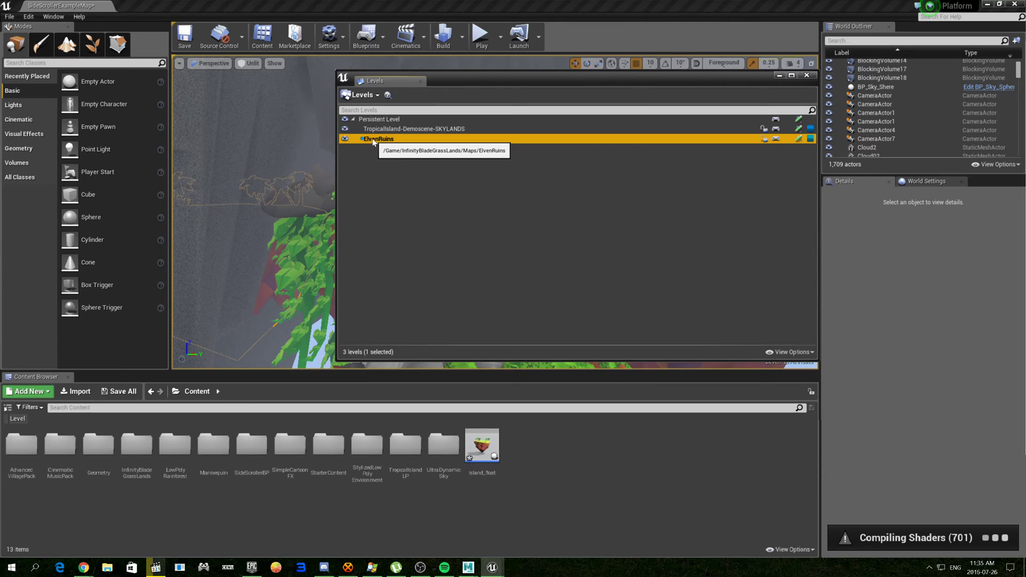
# Select all three levels from the ElvenRuins context menu and delete the selected terrain and ruins actors
pyautogui.rightClick(374, 142)
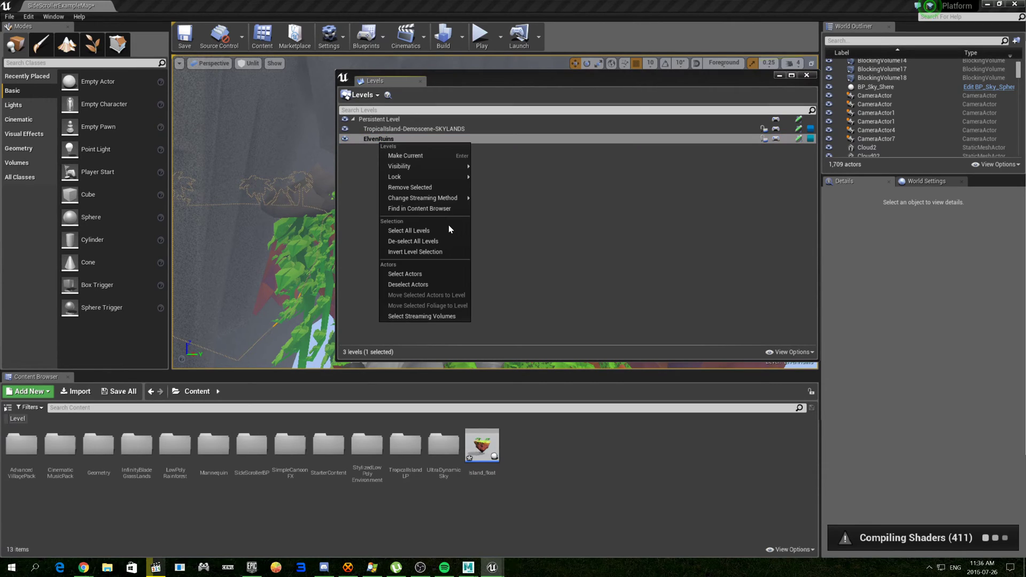
pyautogui.click(410, 230)
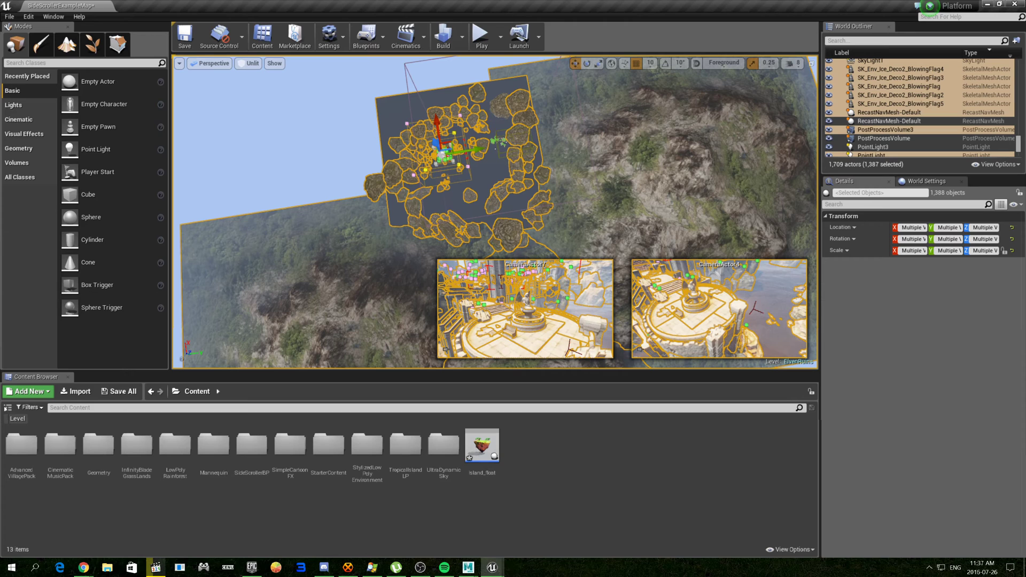
pyautogui.press('Delete')
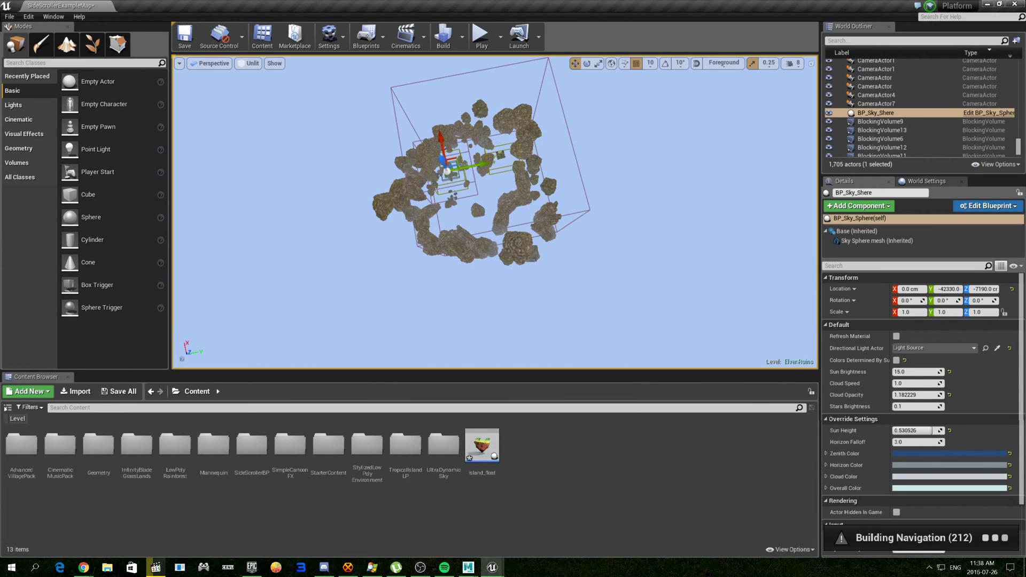
pyautogui.press('f')
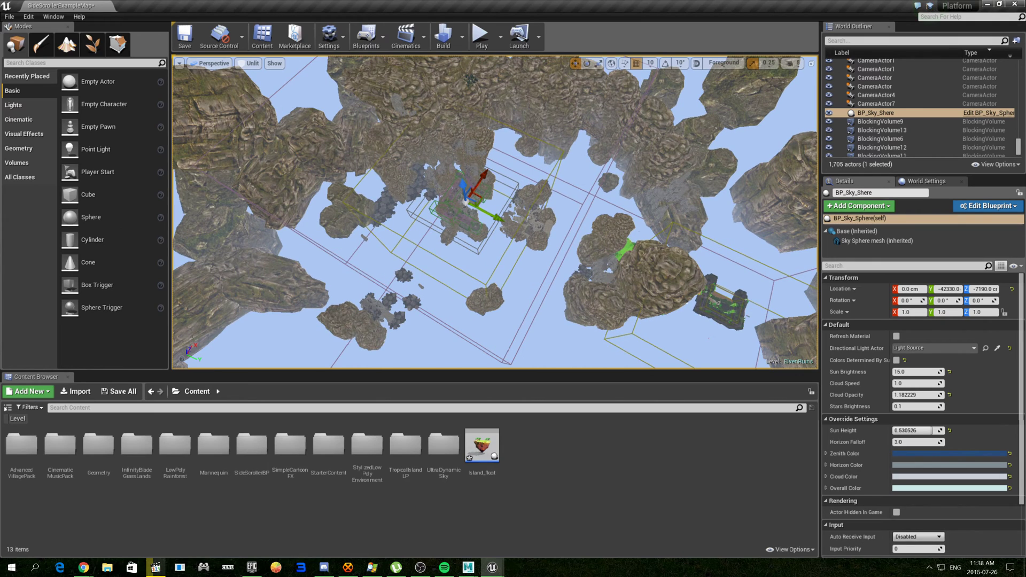
pyautogui.press('f')
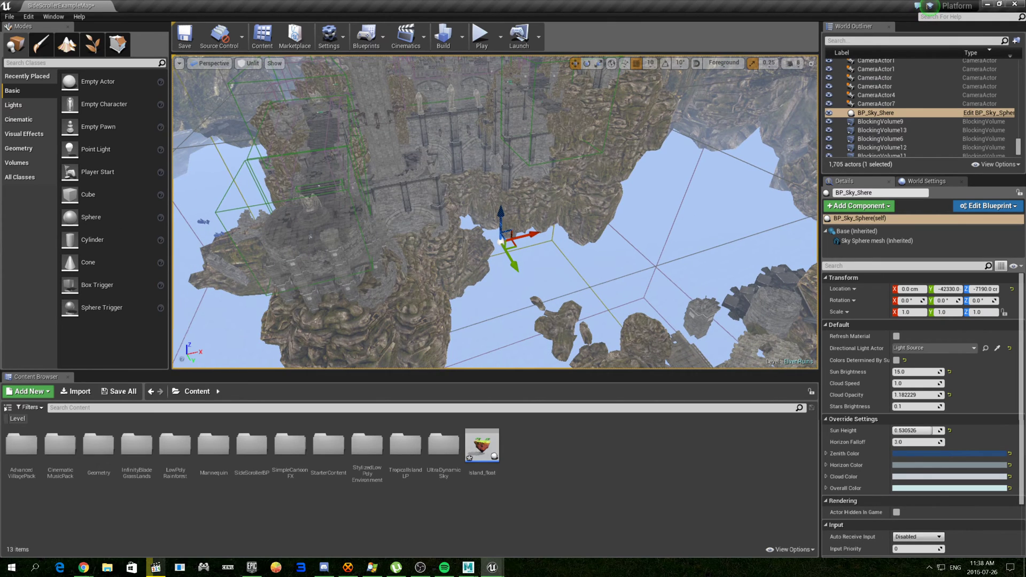
pyautogui.moveTo(494, 212)
pyautogui.mouseDown(button='right')
pyautogui.moveTo(449, 192)
pyautogui.moveTo(482, 240)
pyautogui.moveTo(513, 224)
pyautogui.moveTo(497, 209)
pyautogui.moveTo(513, 241)
pyautogui.mouseUp(button='right')
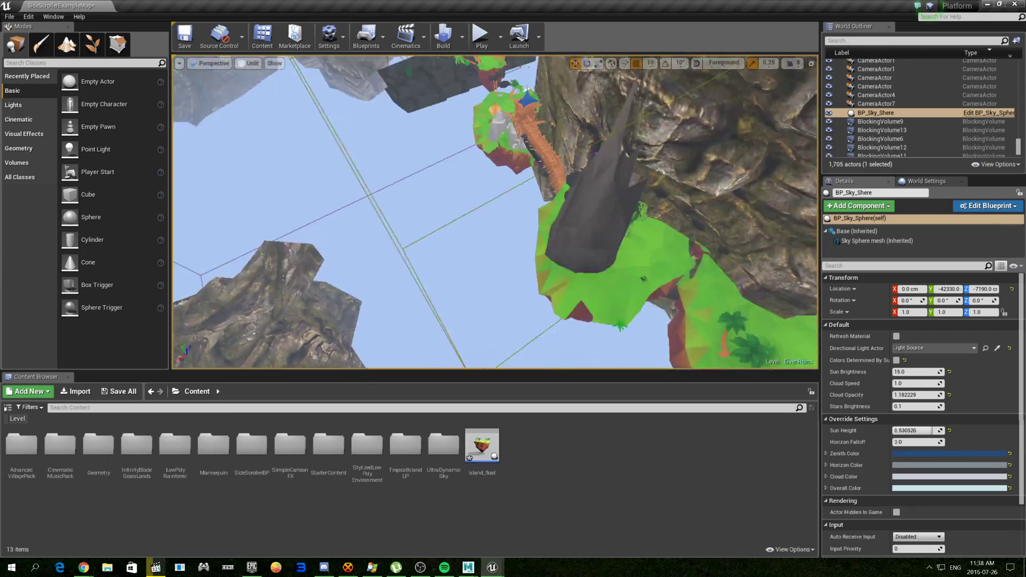
# Delete the rocks and rock pieces hiding the floating island
pyautogui.moveTo(513, 240); pyautogui.dragTo(501, 231, button='right')
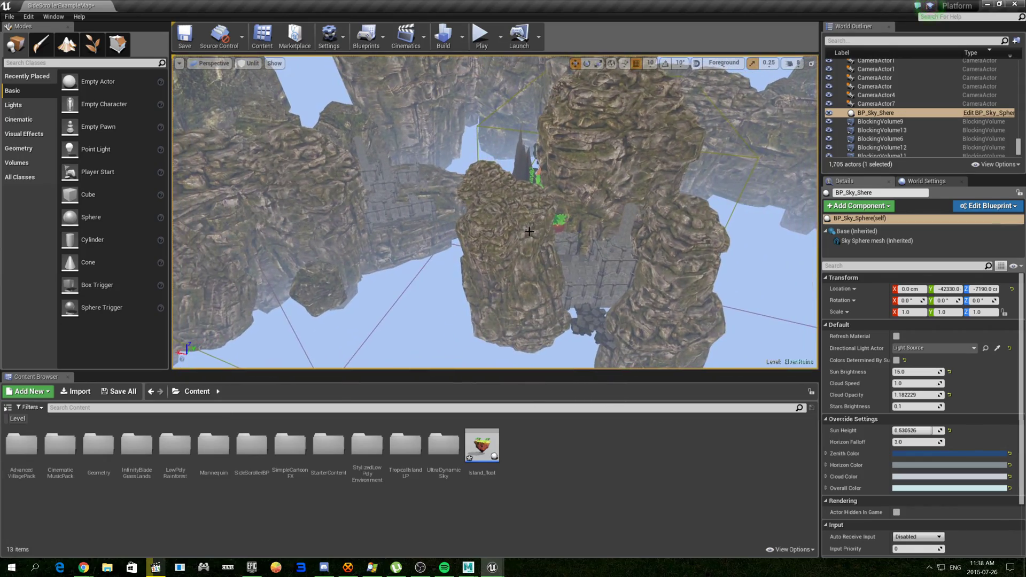
pyautogui.click(501, 231)
pyautogui.click(501, 231)
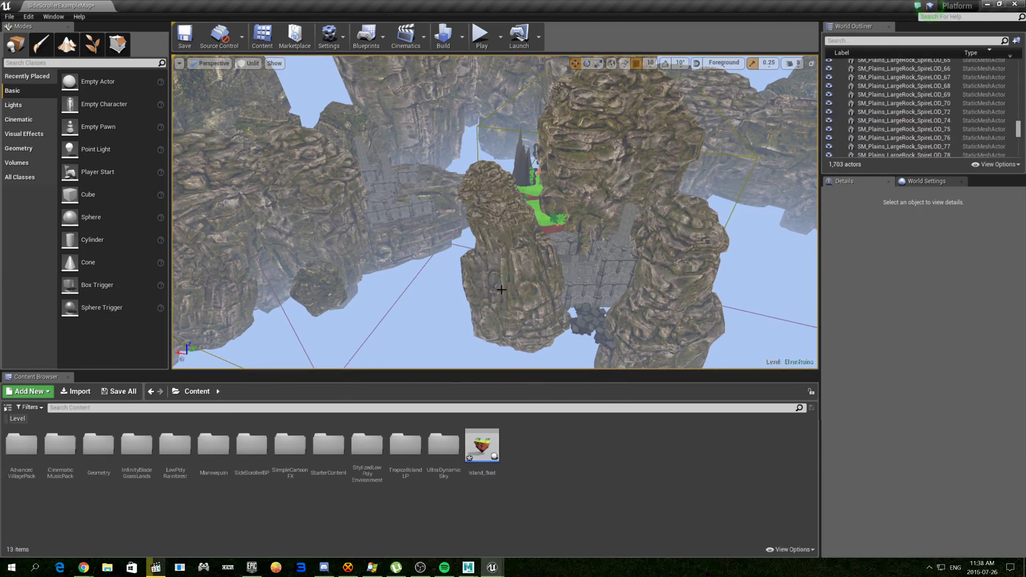
pyautogui.click(498, 216)
pyautogui.click(628, 196)
pyautogui.press('Delete')
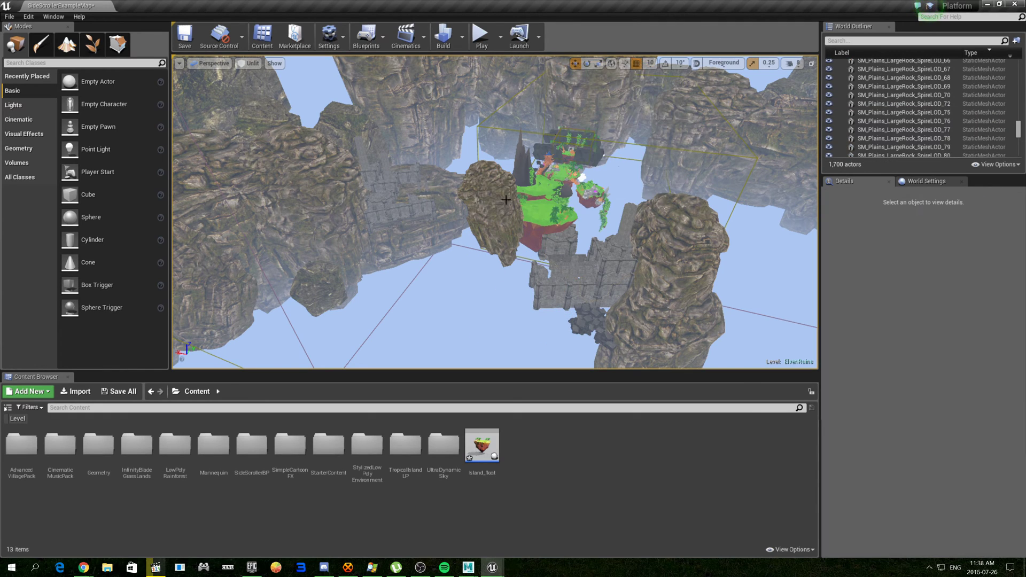
pyautogui.click(507, 199)
pyautogui.press('Delete')
pyautogui.click(644, 278)
pyautogui.press('Delete')
pyautogui.click(661, 326)
pyautogui.press('Delete')
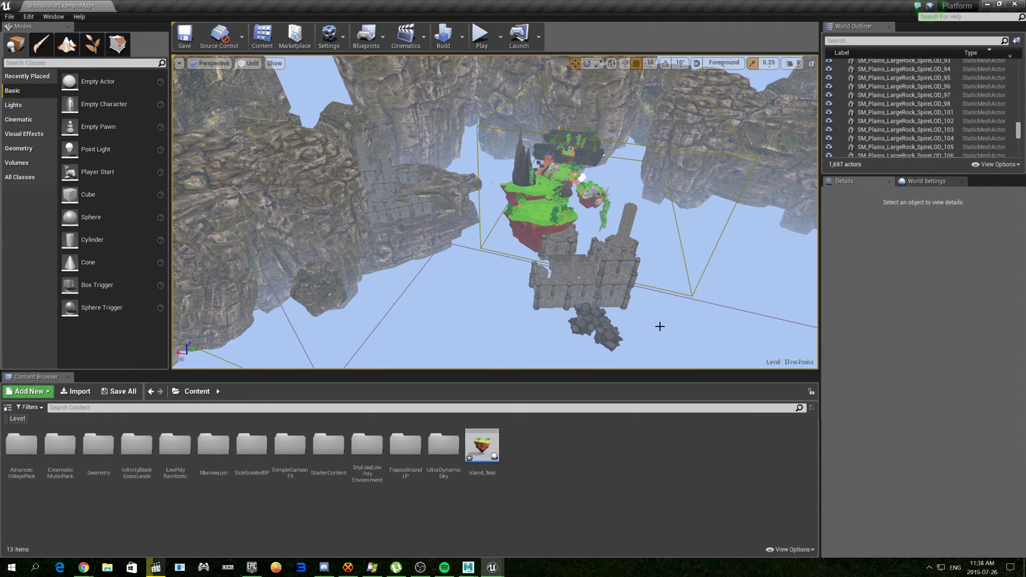
# Delete the rubble pieces in the ruins below the island
pyautogui.moveTo(660, 326); pyautogui.dragTo(635, 321, button='right')
pyautogui.click(606, 300)
pyautogui.press('Delete')
pyautogui.click(590, 287)
pyautogui.press('Delete')
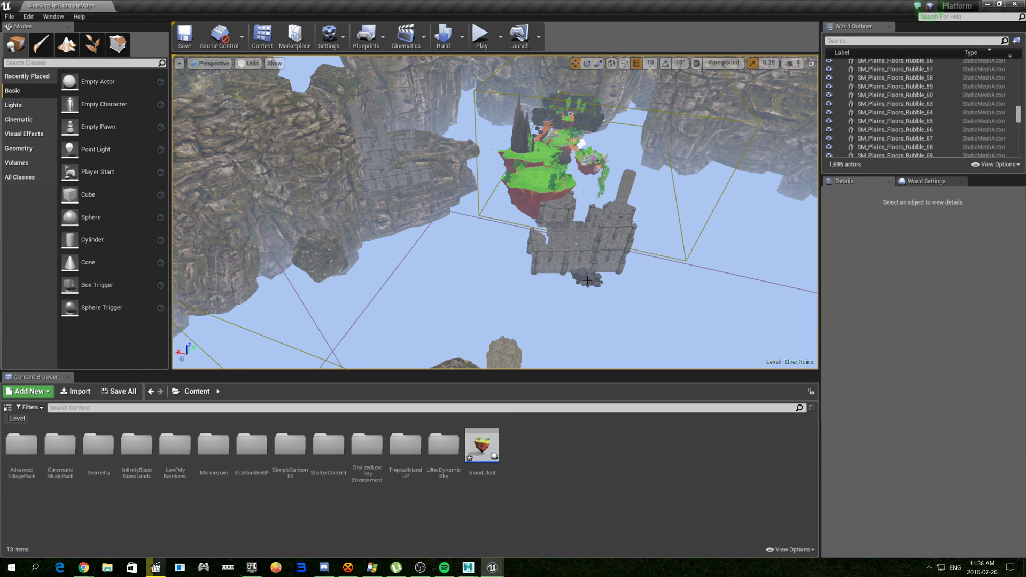
pyautogui.press('Delete')
# Delete the ruined building pieces, a castle tower piece and a wall piece
pyautogui.click(568, 256)
pyautogui.press('Delete')
pyautogui.click(561, 261)
pyautogui.press('Delete')
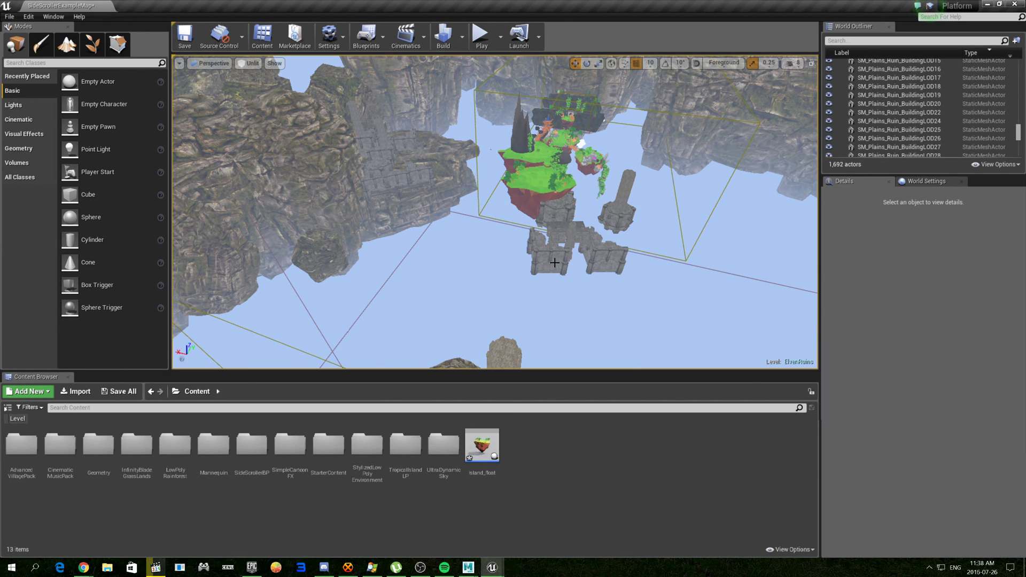
pyautogui.press('Delete')
pyautogui.click(596, 262)
pyautogui.press('Delete')
pyautogui.click(574, 238)
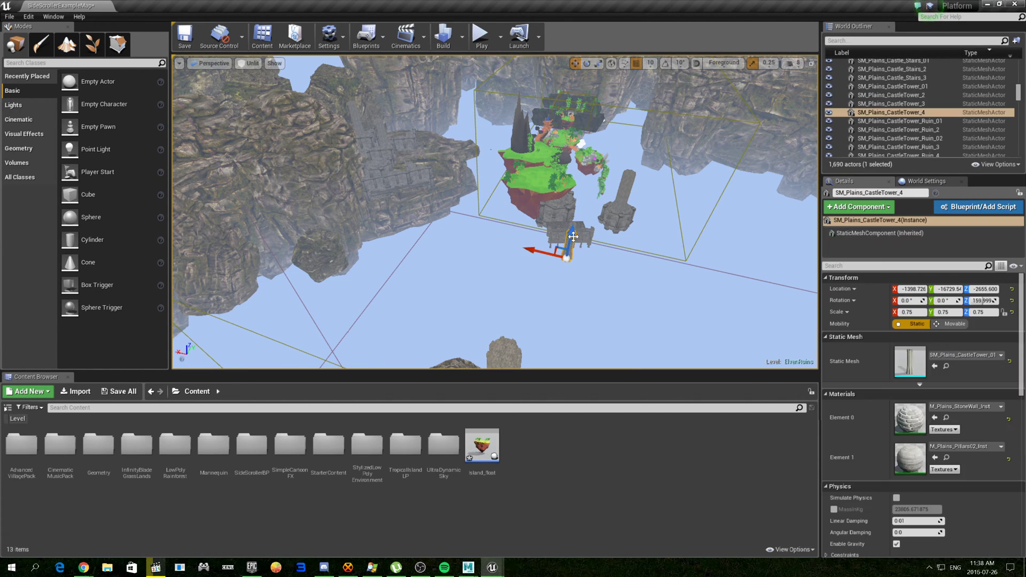
pyautogui.press('Delete')
pyautogui.click(569, 237)
pyautogui.press('Delete')
pyautogui.press('Delete')
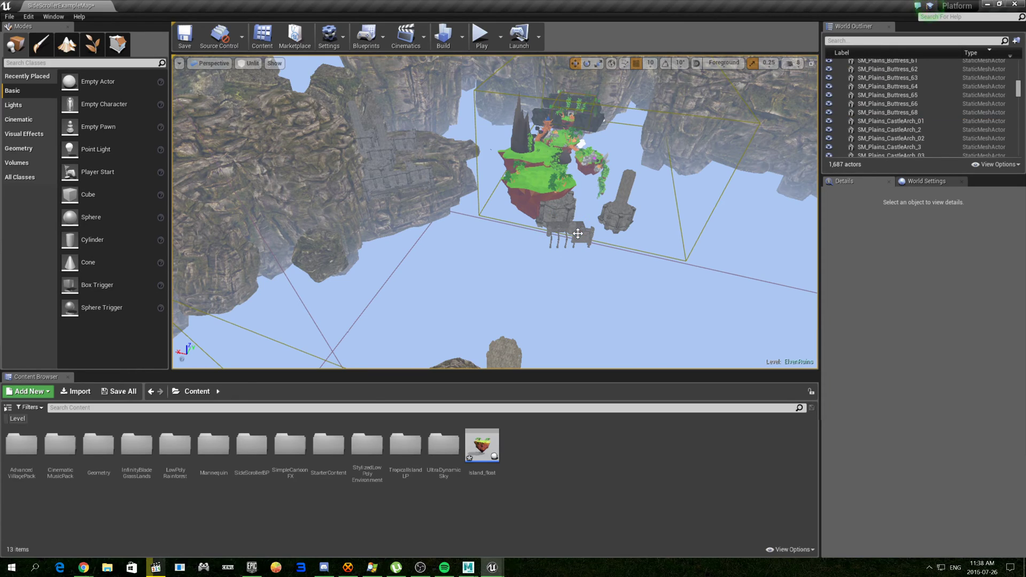
# Delete the tall stone tower, its base and part of the right-hand structure
pyautogui.moveTo(568, 236); pyautogui.dragTo(568, 273)
pyautogui.moveTo(568, 273)
pyautogui.mouseDown(button='right')
pyautogui.moveTo(497, 241)
pyautogui.moveTo(456, 268)
pyautogui.mouseUp(button='right')
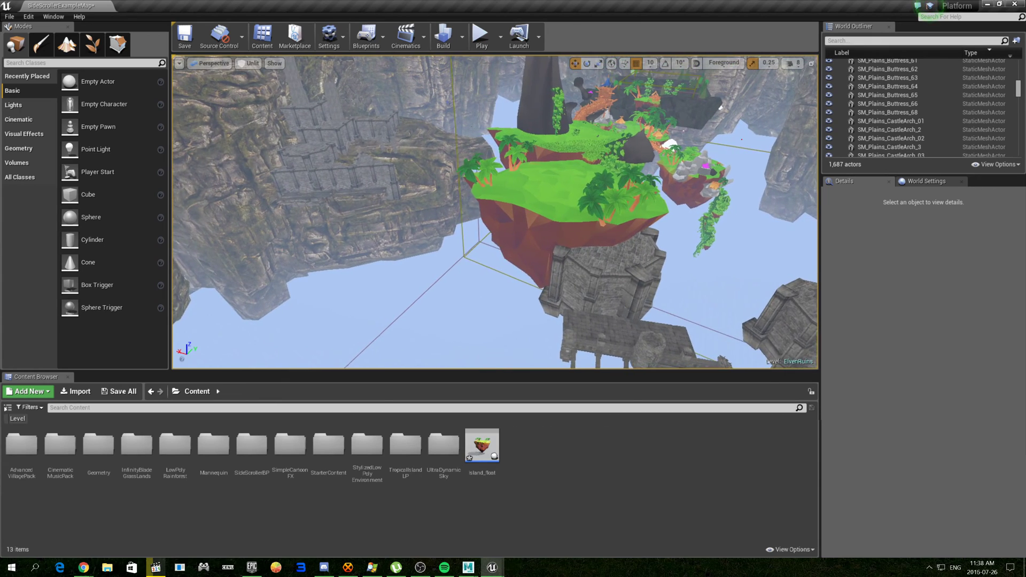
pyautogui.click(456, 269)
pyautogui.press('Delete')
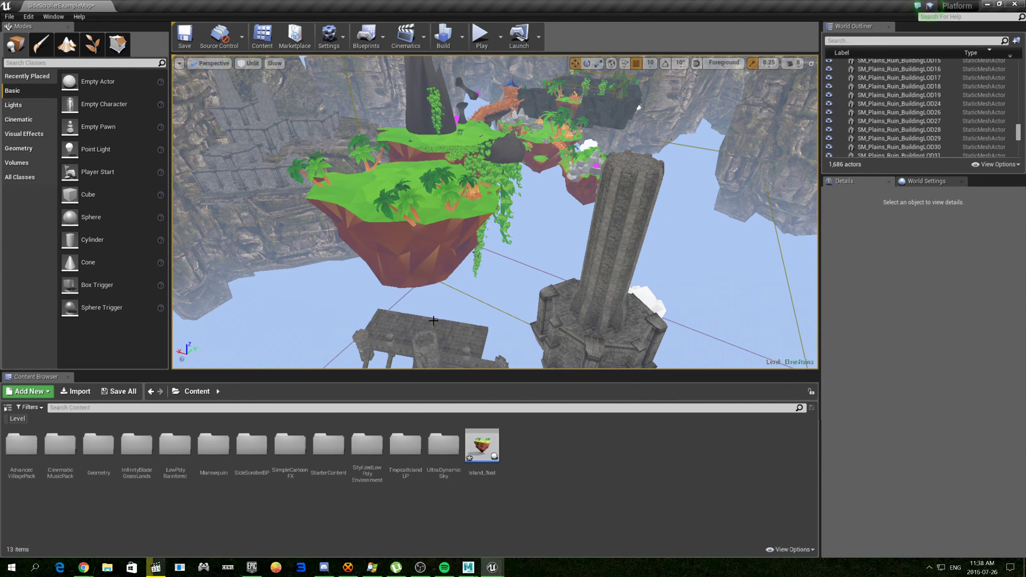
pyautogui.click(434, 321)
pyautogui.press('Delete')
pyautogui.moveTo(434, 321); pyautogui.dragTo(487, 291, button='right')
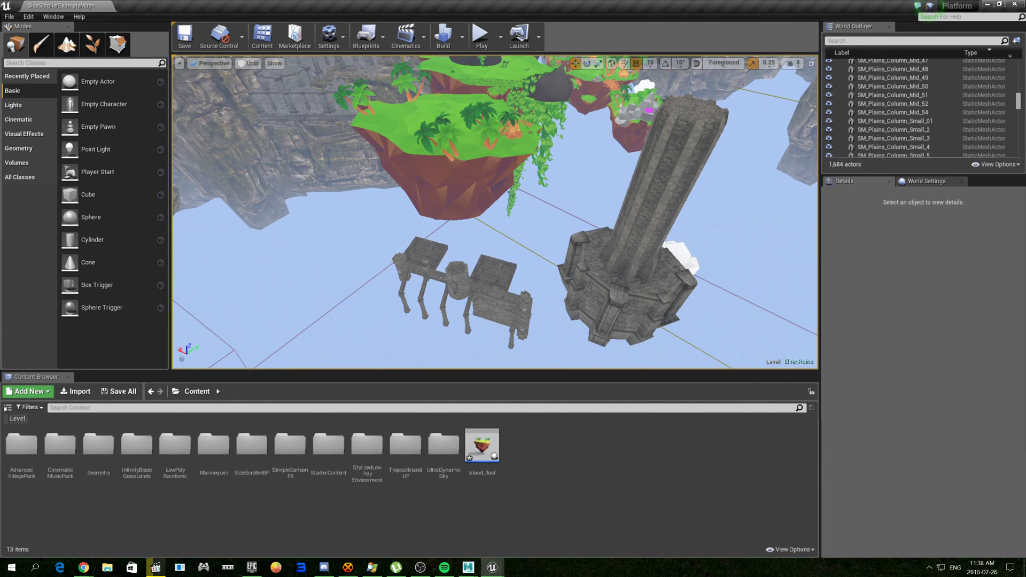
pyautogui.click(490, 303)
pyautogui.press('Delete')
pyautogui.press('Delete')
# Select the remaining bridge wall and railing pieces
pyautogui.click(491, 287)
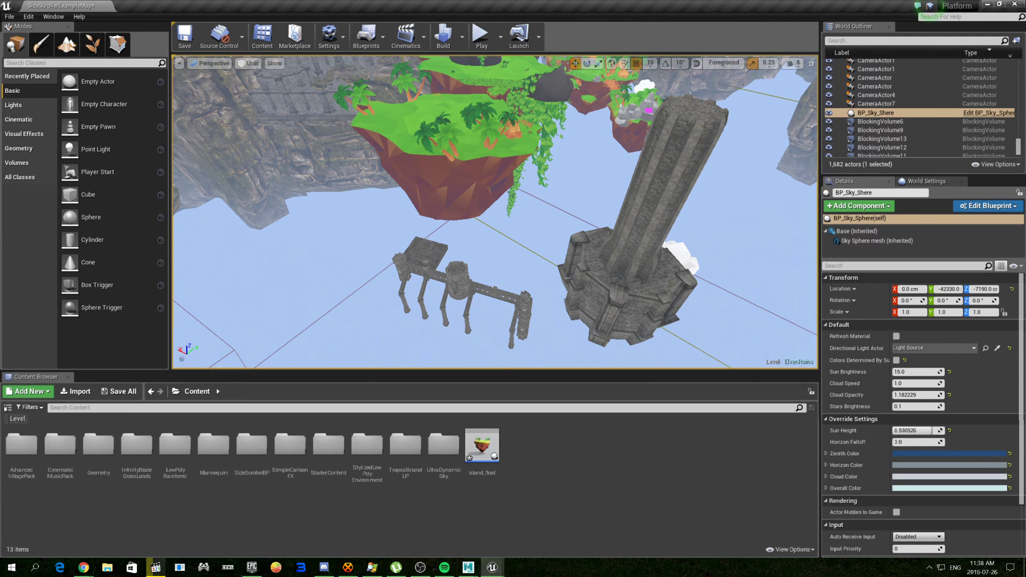
pyautogui.click(492, 288)
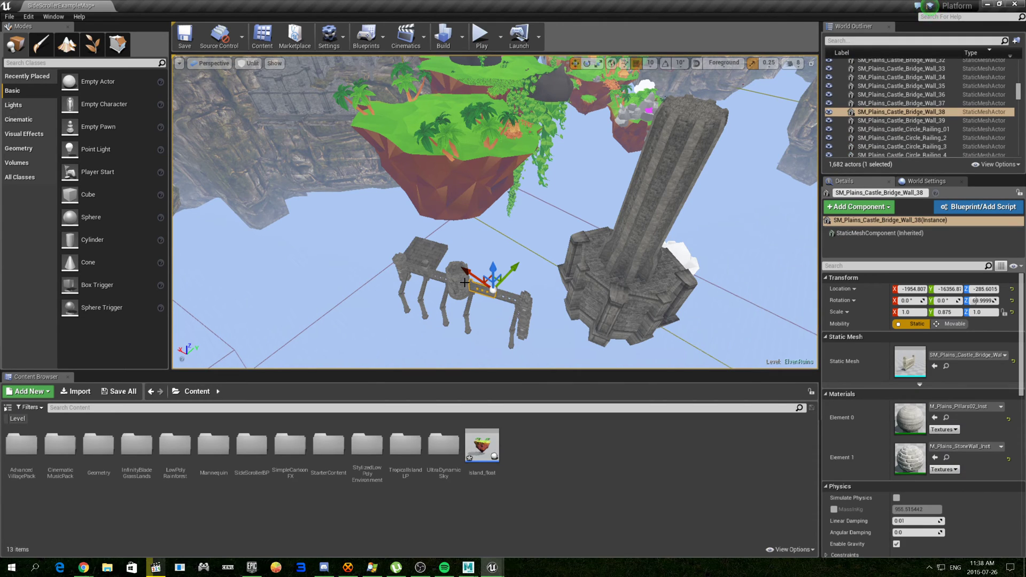
pyautogui.keyDown('ctrl'); pyautogui.click(895, 128); pyautogui.keyUp('ctrl')
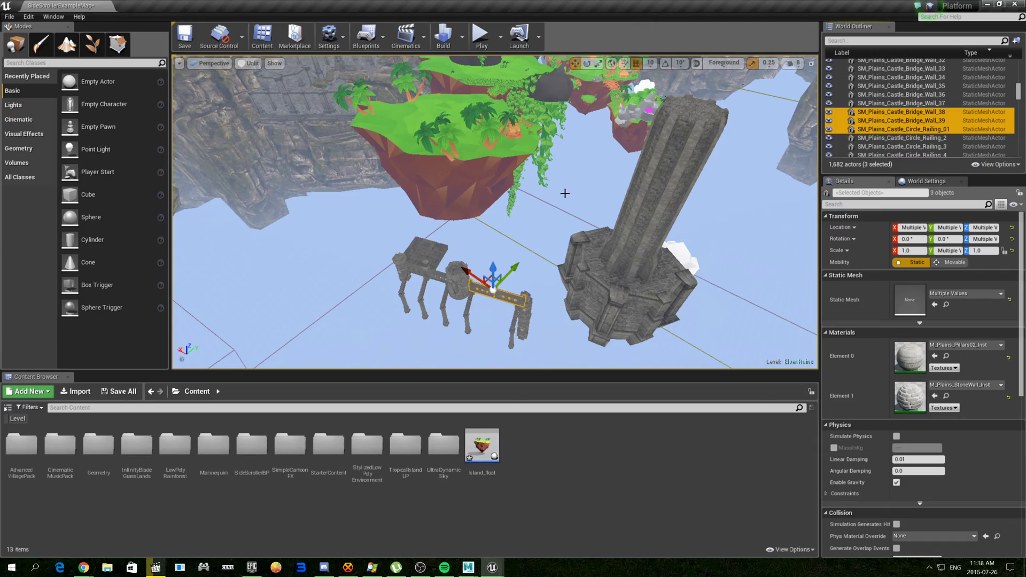
pyautogui.moveTo(495, 213); pyautogui.dragTo(494, 212, button='right')
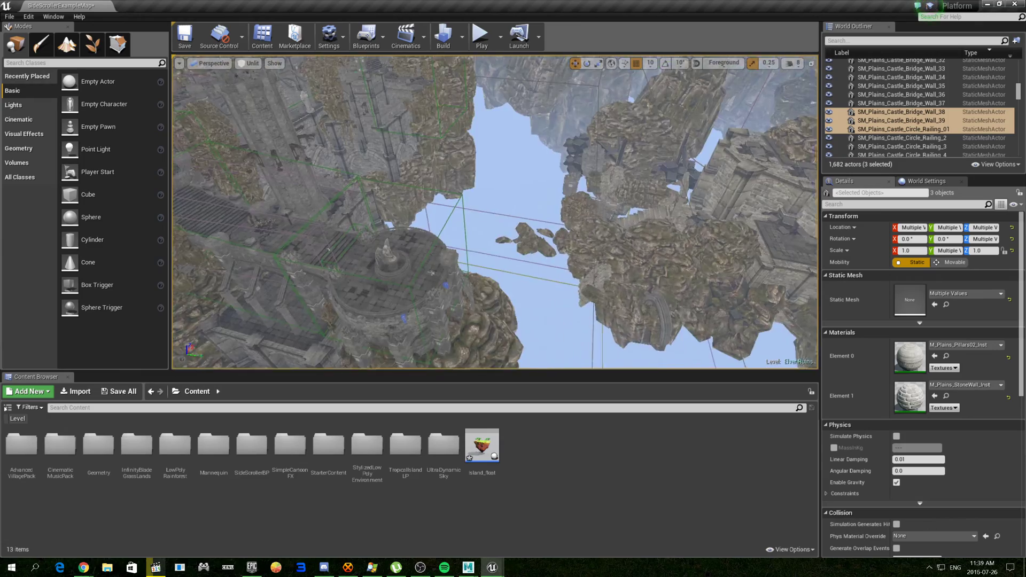
# Range-select SM_Plains_LargeRock2 through SM_Plains_LargeRock_SpireLOD_114 in the World Outliner, 296 actors
pyautogui.moveTo(494, 211); pyautogui.dragTo(495, 212, button='right')
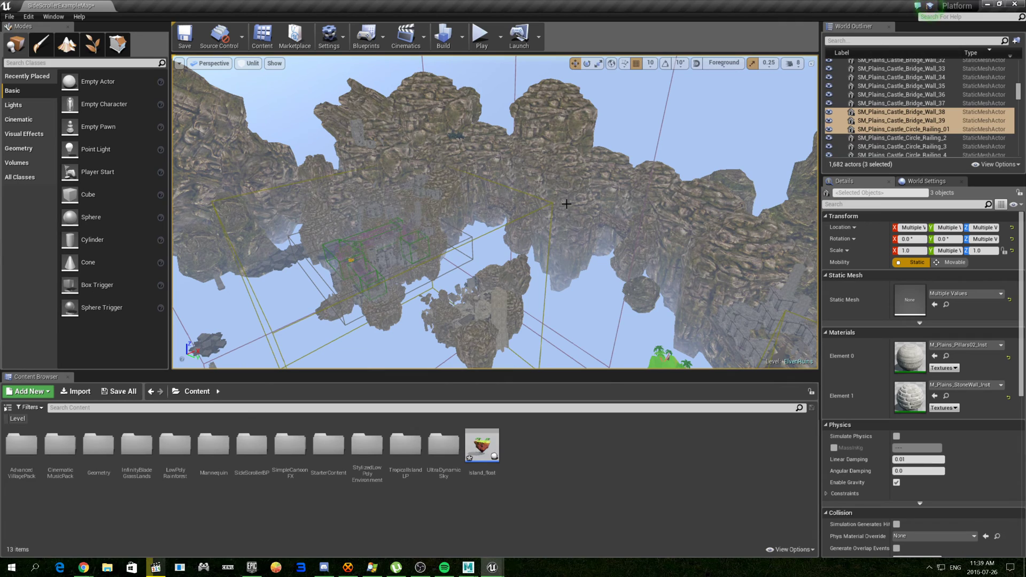
pyautogui.click(400, 141)
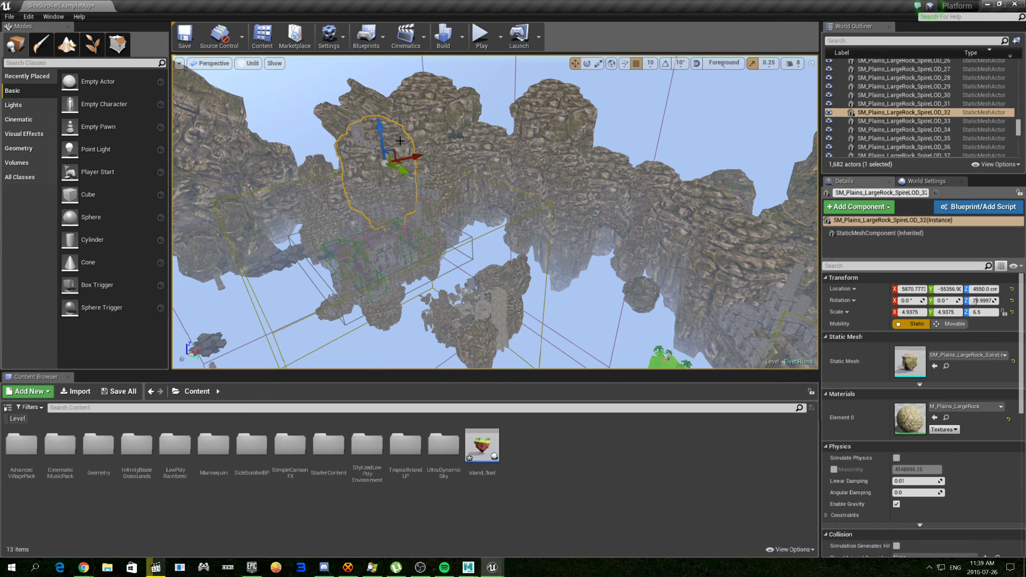
pyautogui.scroll(-5, 886, 120)
pyautogui.scroll(5, 886, 120)
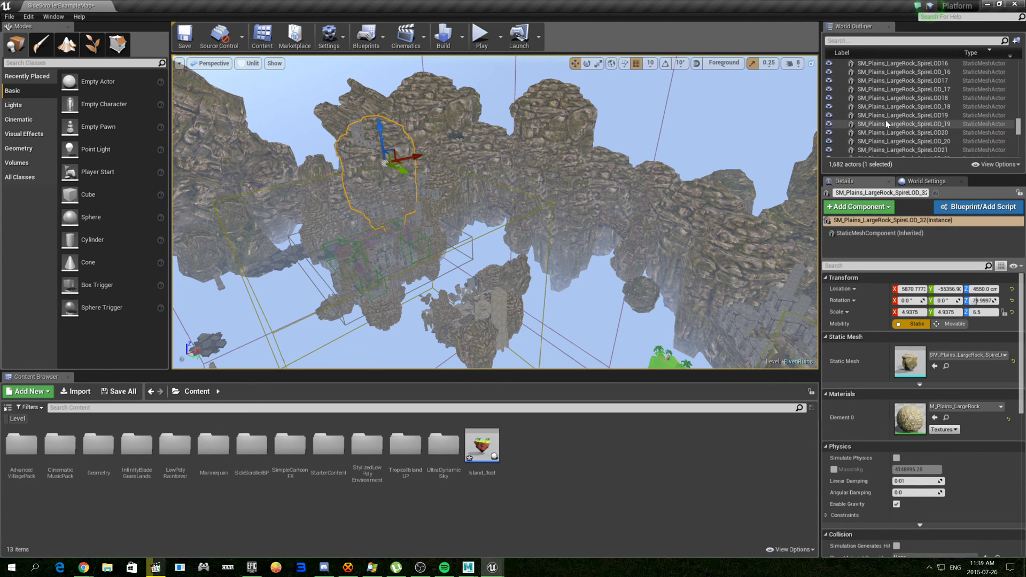
pyautogui.scroll(5, 886, 120)
pyautogui.scroll(5, 886, 121)
pyautogui.scroll(5, 886, 120)
pyautogui.scroll(5, 886, 120)
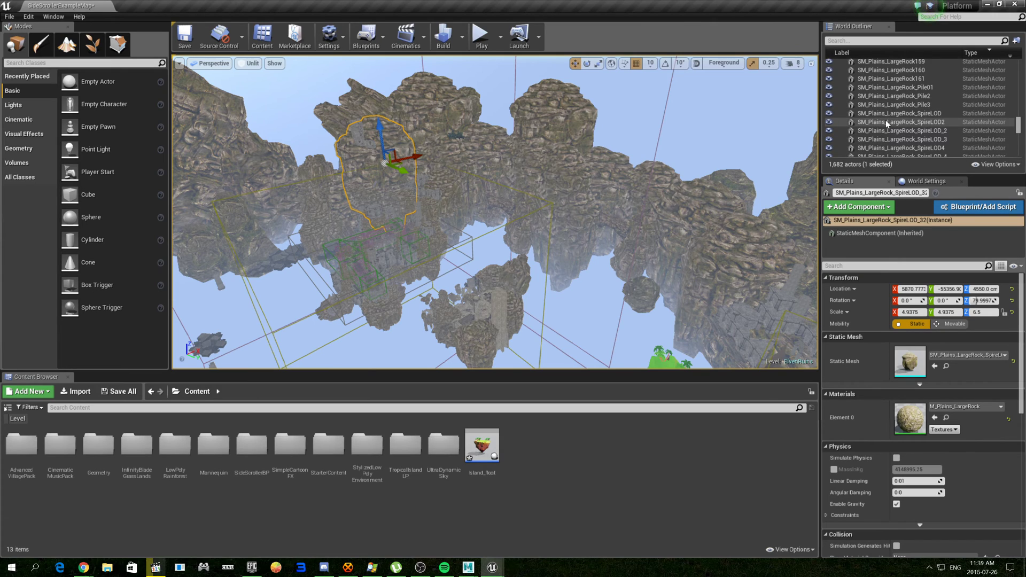
pyautogui.scroll(5, 886, 121)
pyautogui.scroll(5, 886, 121)
pyautogui.scroll(5, 885, 120)
pyautogui.scroll(5, 887, 120)
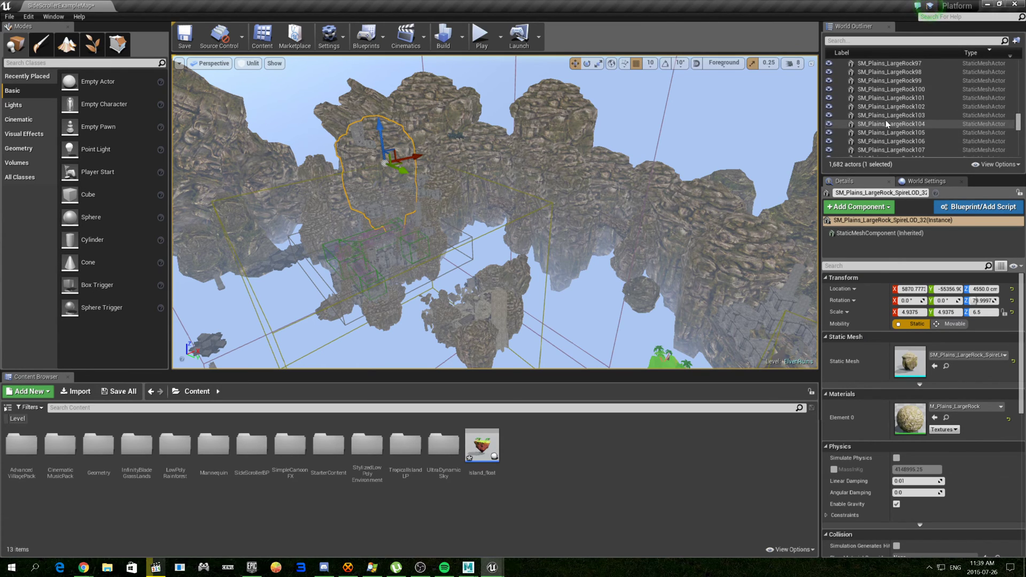
pyautogui.scroll(5, 887, 120)
pyautogui.scroll(5, 886, 120)
pyautogui.scroll(5, 886, 121)
pyautogui.scroll(5, 886, 121)
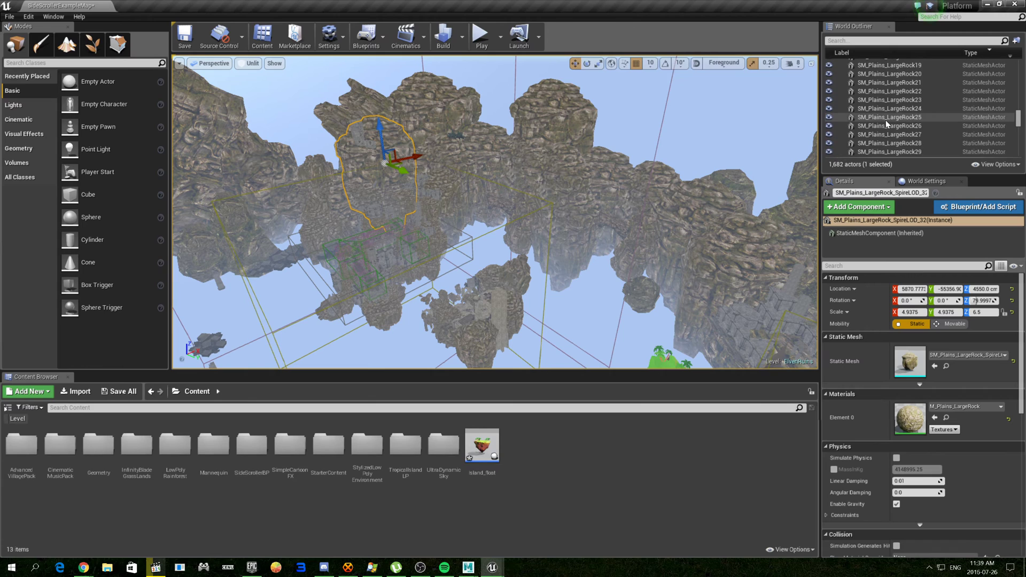
pyautogui.scroll(5, 887, 121)
pyautogui.scroll(5, 887, 121)
pyautogui.scroll(5, 886, 121)
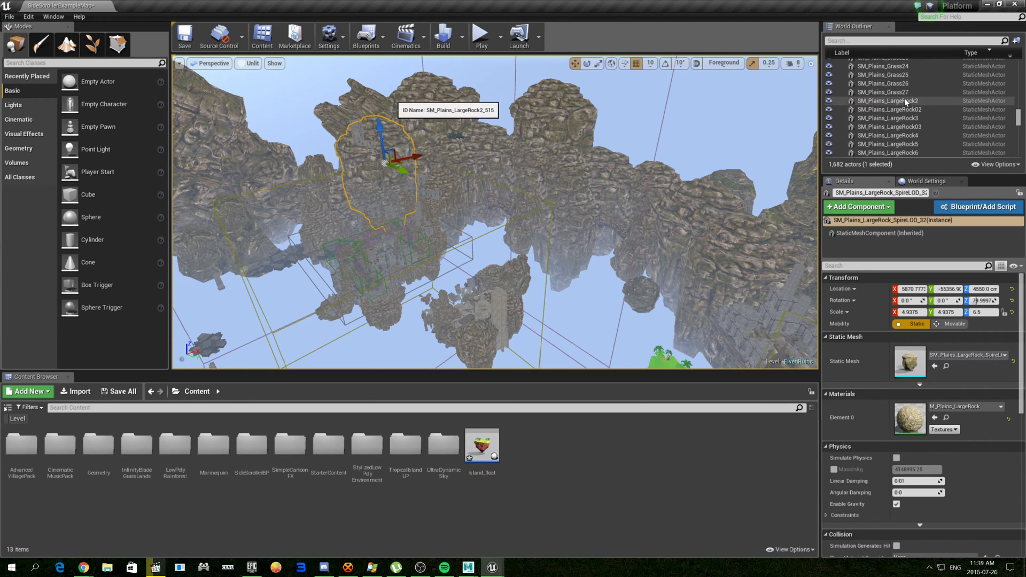
pyautogui.click(890, 101)
pyautogui.scroll(-10, 919, 125)
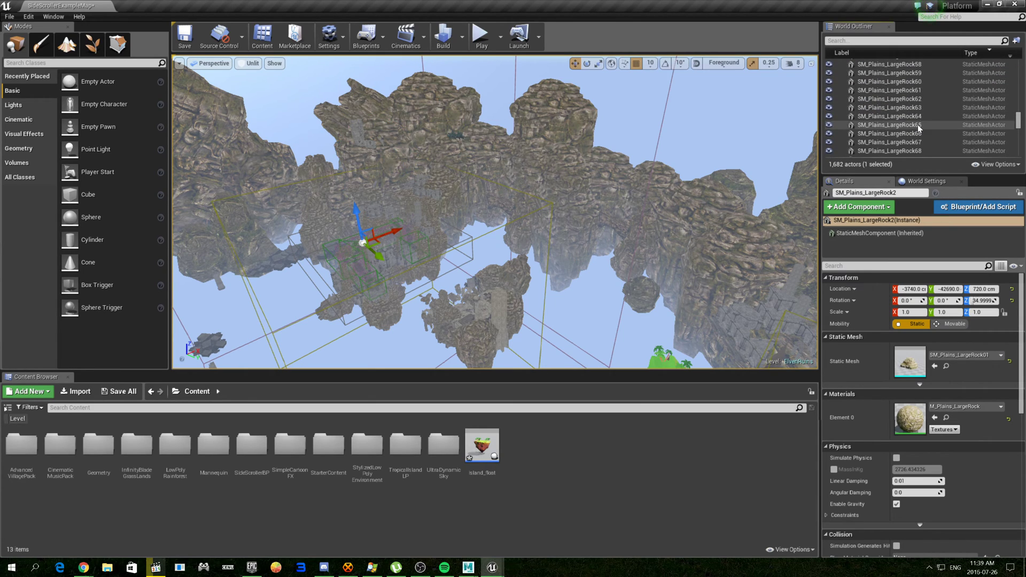
pyautogui.scroll(-10, 918, 124)
pyautogui.scroll(-5, 918, 124)
pyautogui.scroll(-5, 918, 124)
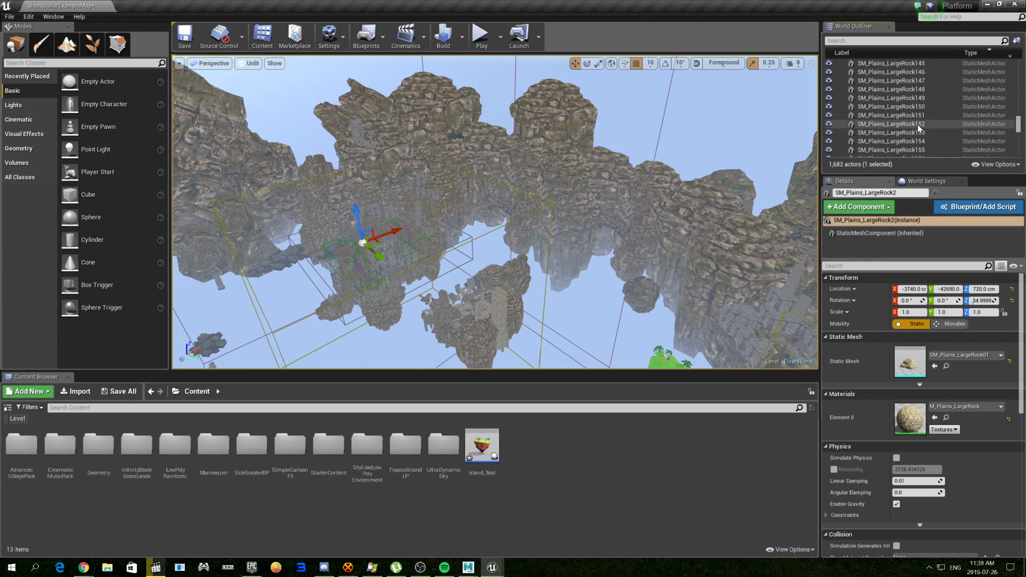
pyautogui.scroll(-5, 919, 124)
pyautogui.scroll(-5, 919, 124)
pyautogui.scroll(-5, 919, 125)
pyautogui.scroll(-5, 919, 124)
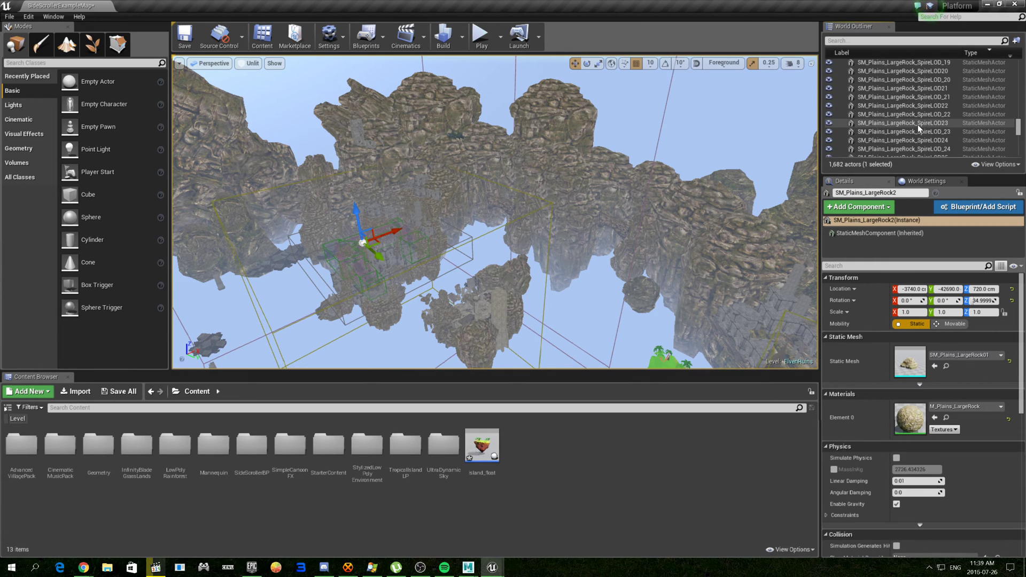
pyautogui.scroll(-5, 919, 124)
pyautogui.scroll(-5, 918, 124)
pyautogui.scroll(-3, 918, 124)
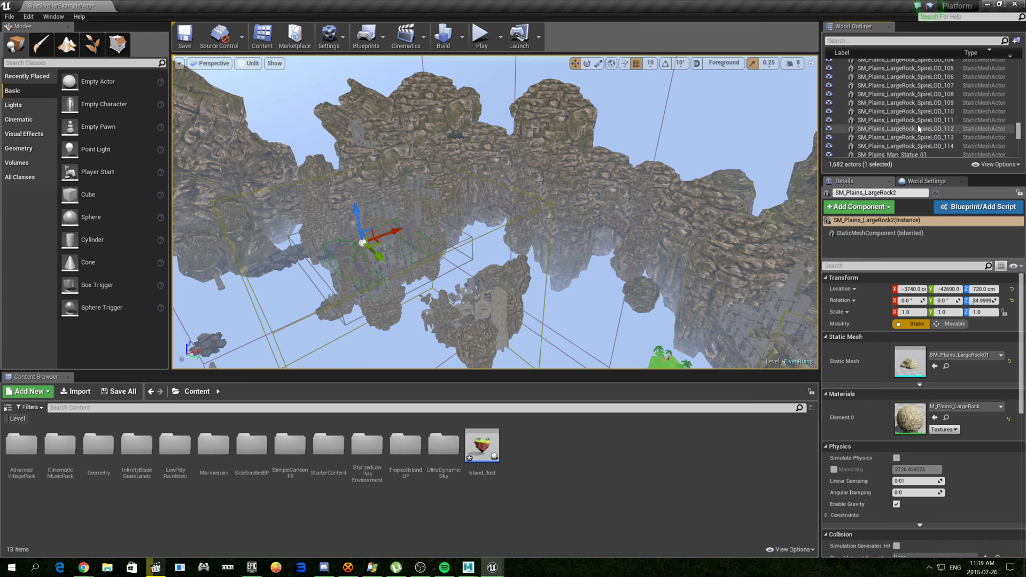
pyautogui.scroll(-2, 918, 125)
pyautogui.scroll(-2, 917, 125)
pyautogui.keyDown('shift'); pyautogui.click(930, 85); pyautogui.keyUp('shift')
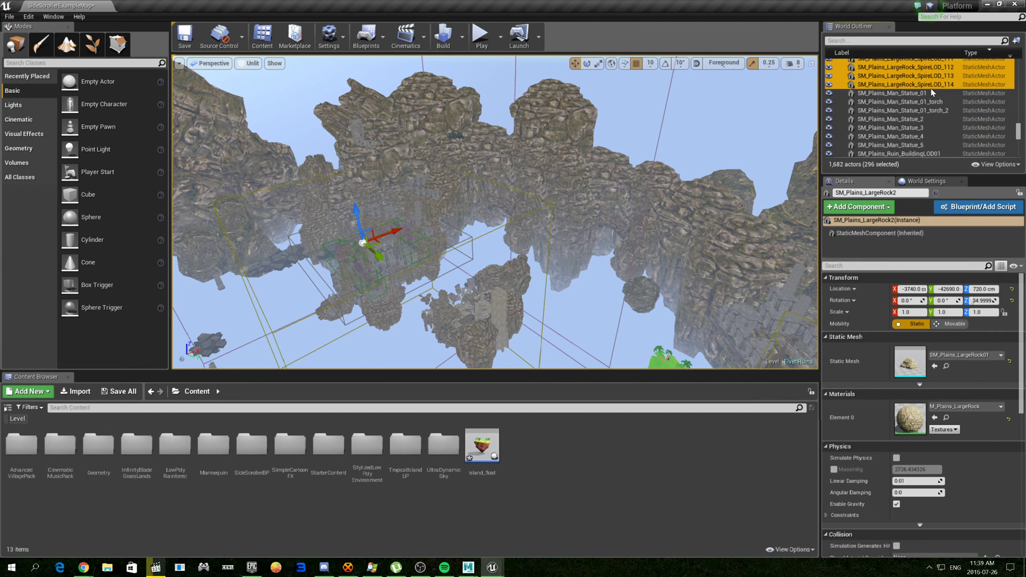
# Frame the 296 selected rocks, delete them and confirm with Yes All
pyautogui.press('f')
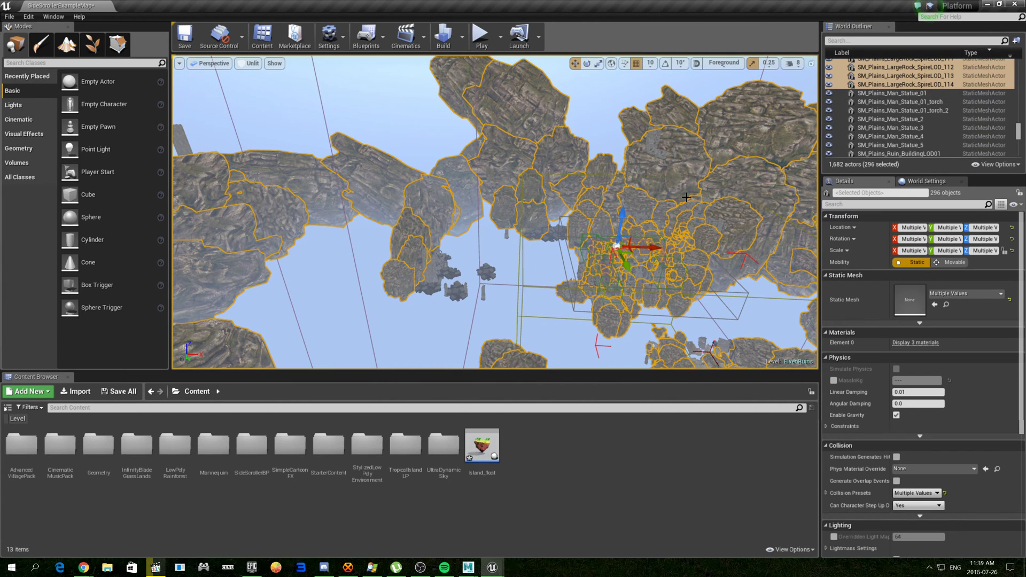
pyautogui.press('Delete')
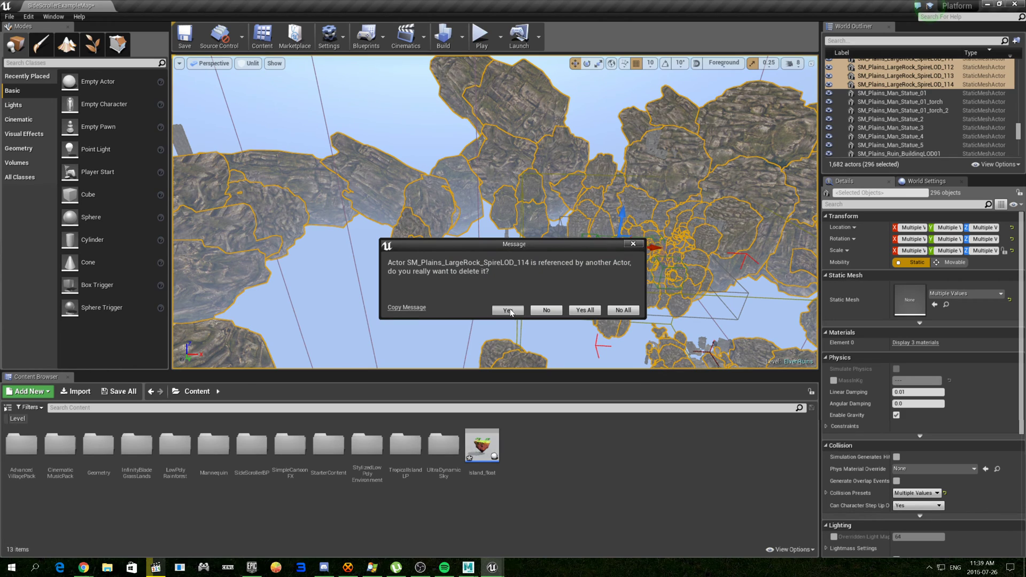
pyautogui.click(579, 310)
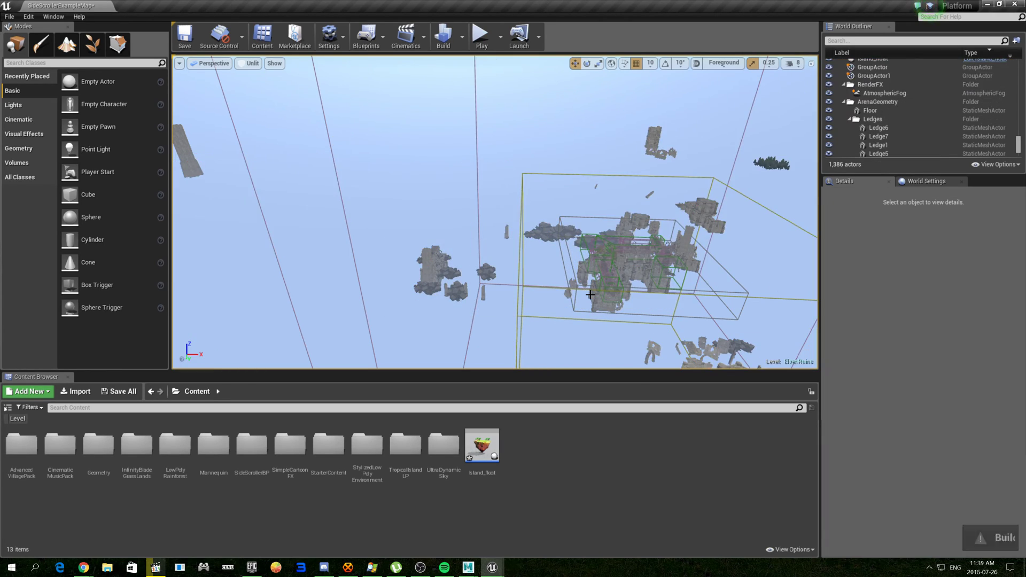
pyautogui.moveTo(591, 295); pyautogui.dragTo(590, 294, button='right')
pyautogui.scroll(3, 495, 212)
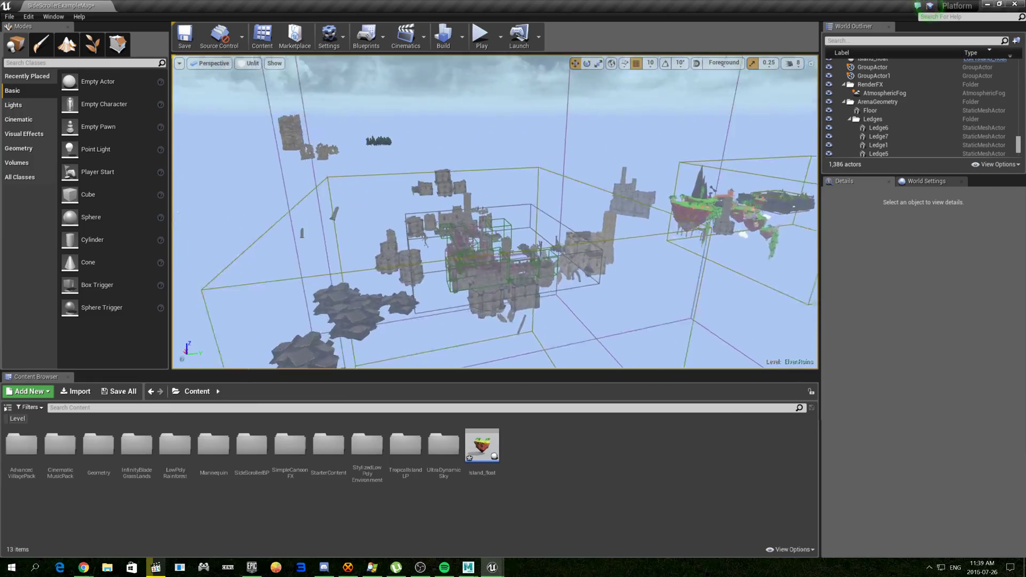
pyautogui.scroll(3, 495, 213)
pyautogui.scroll(3, 495, 212)
pyautogui.scroll(2, 495, 212)
pyautogui.scroll(-5, 495, 212)
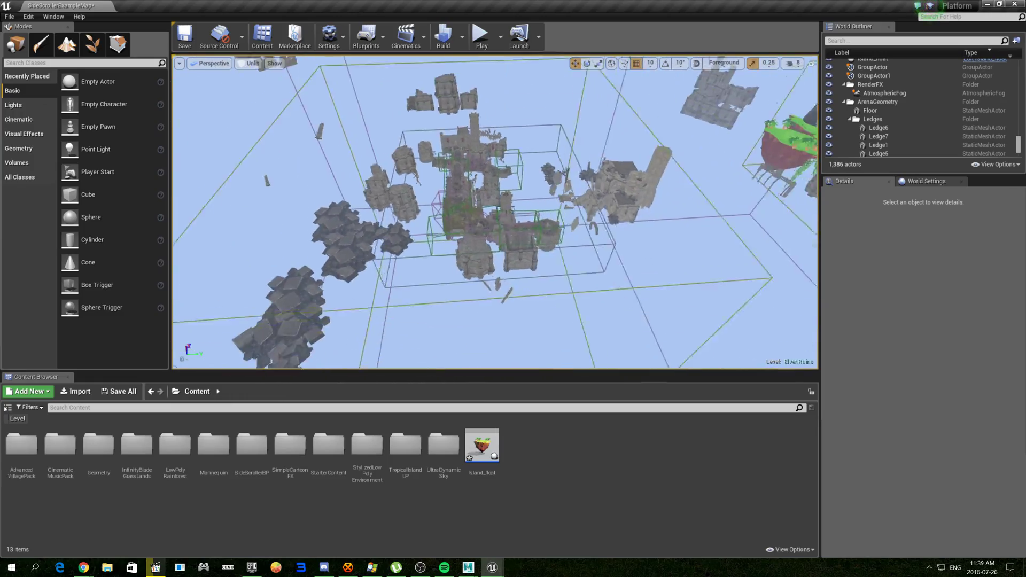
pyautogui.moveTo(495, 213)
pyautogui.mouseDown(button='right')
pyautogui.moveTo(561, 240)
pyautogui.moveTo(591, 270)
pyautogui.mouseUp(button='right')
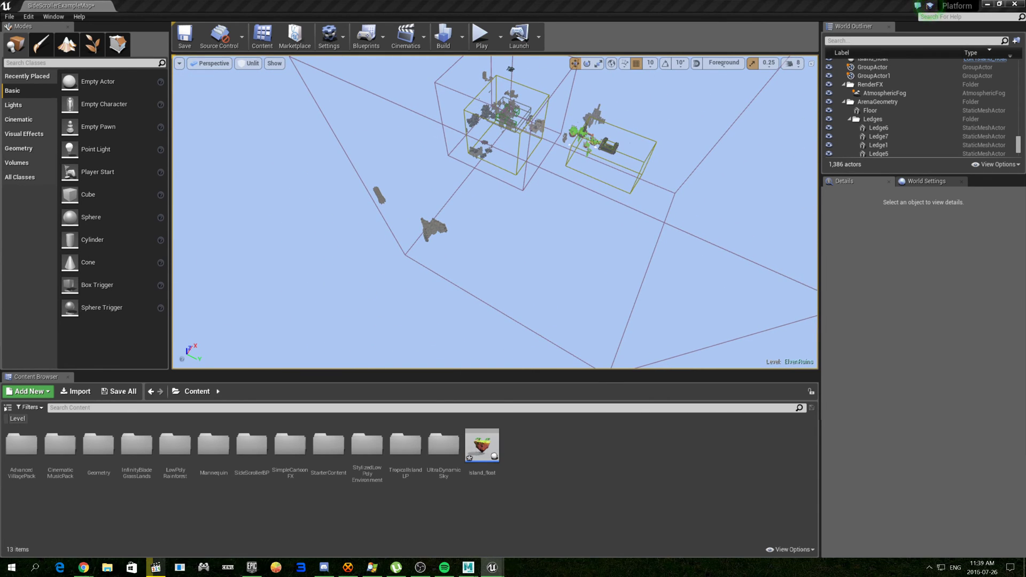
pyautogui.hotkey('ctrl', 'a')
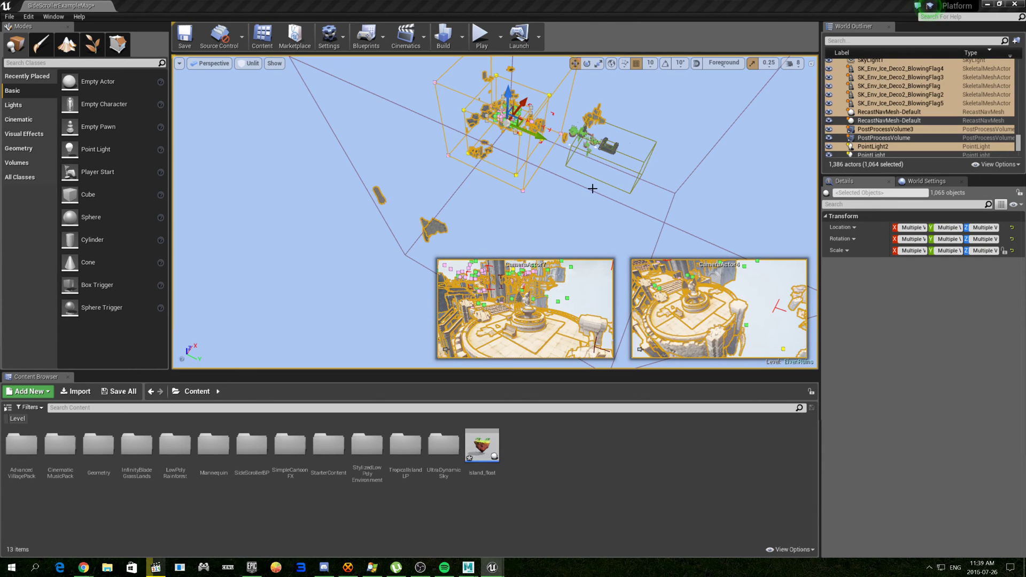
pyautogui.moveTo(594, 189); pyautogui.dragTo(593, 188, button='right')
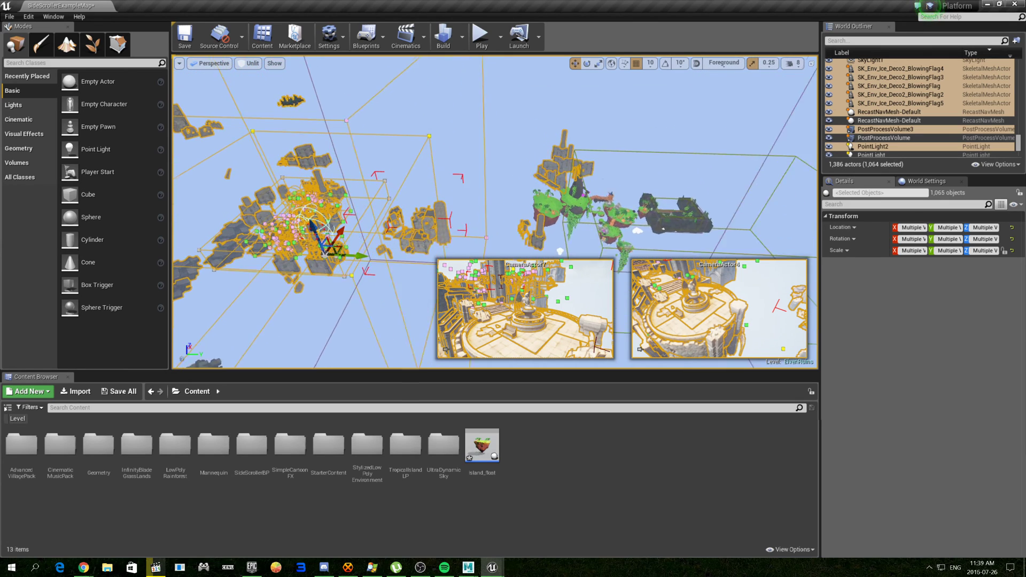
pyautogui.moveTo(593, 187); pyautogui.dragTo(594, 188, button='right')
pyautogui.moveTo(412, 175); pyautogui.dragTo(411, 176, button='right')
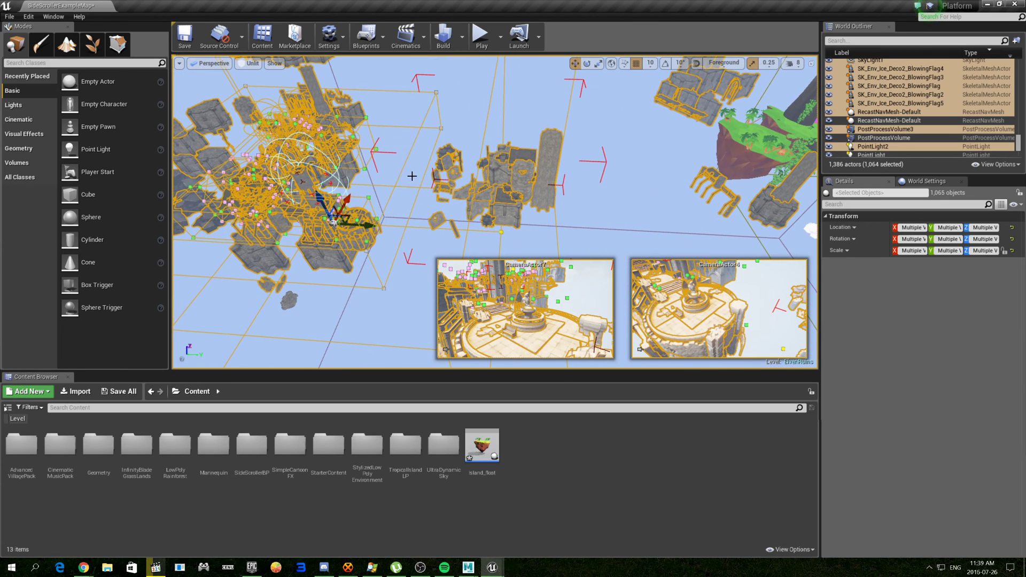
pyautogui.moveTo(371, 229); pyautogui.dragTo(371, 228, button='right')
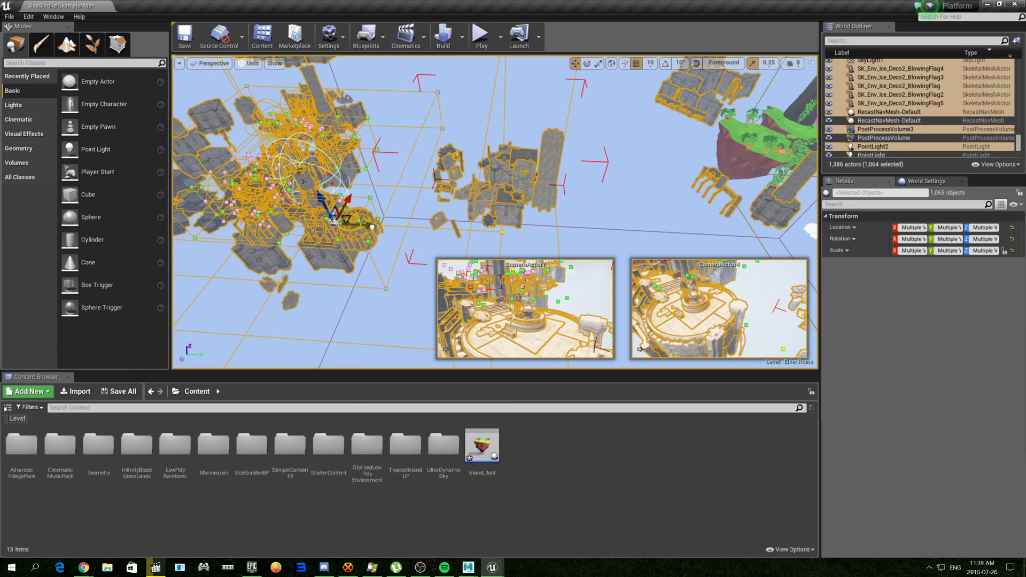
pyautogui.scroll(2, 393, 231)
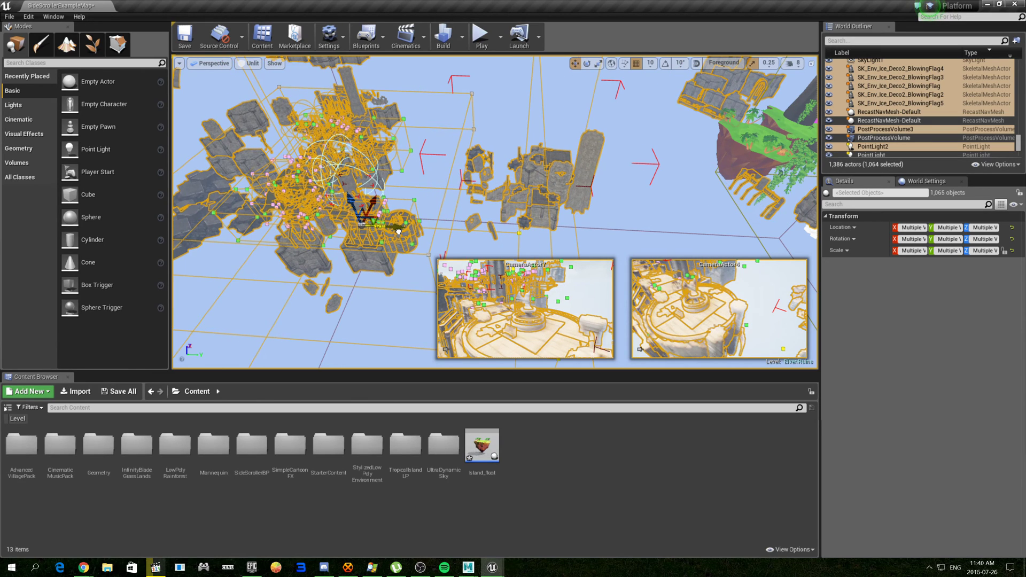
pyautogui.press('f')
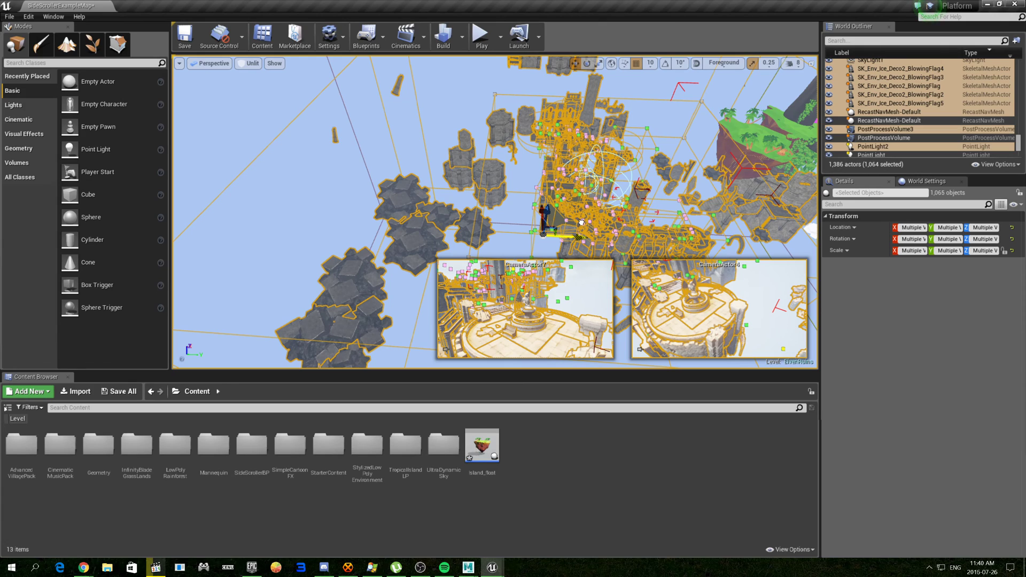
pyautogui.moveTo(371, 227); pyautogui.dragTo(372, 228, button='right')
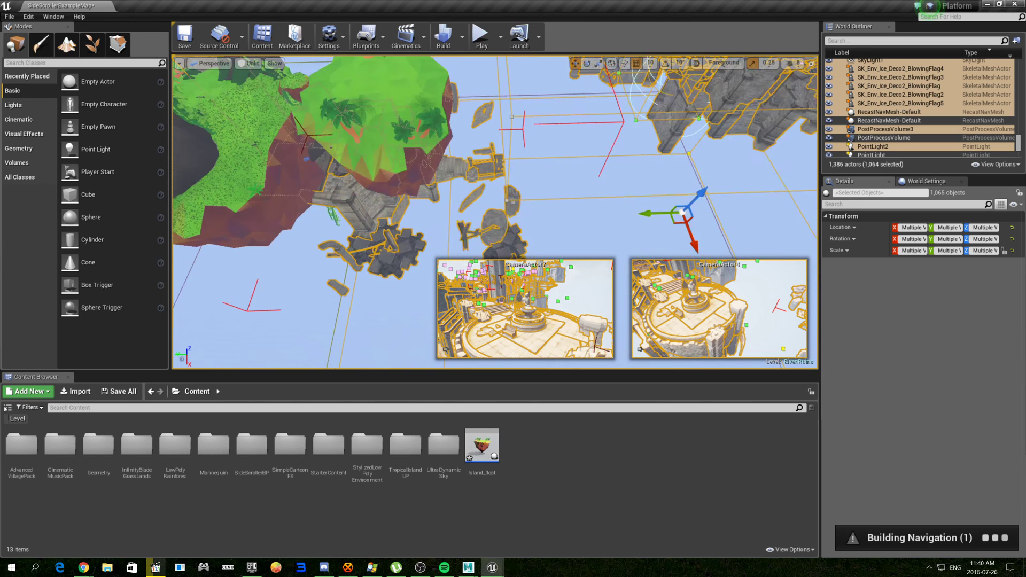
# Delete SM_Plains_Floors_Rubble_64 and the rock fragments beneath the green island, leaving 1,381 actors
pyautogui.click(506, 229)
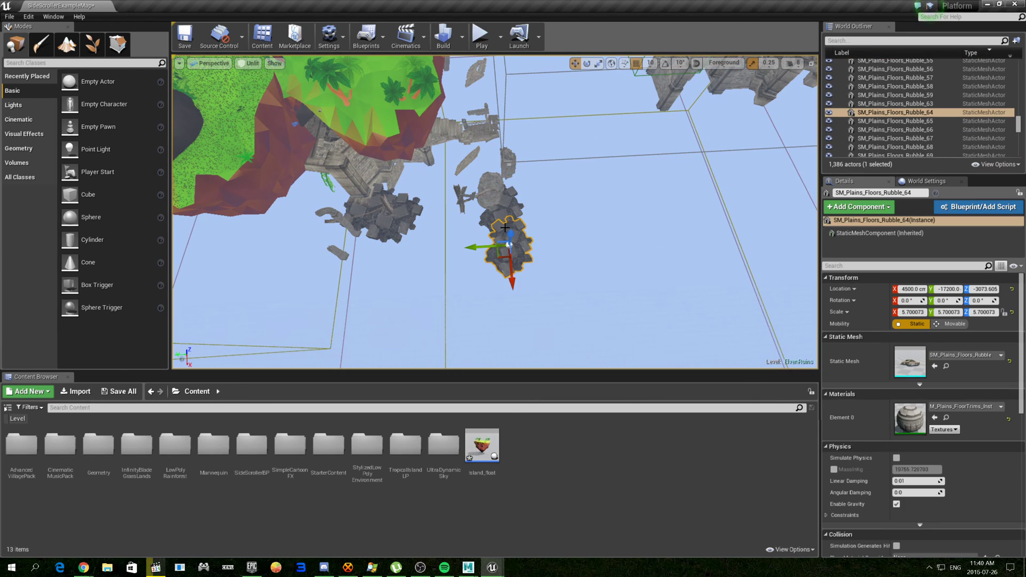
pyautogui.press('Delete')
pyautogui.hotkey('ctrl', 'z')
pyautogui.press('Delete')
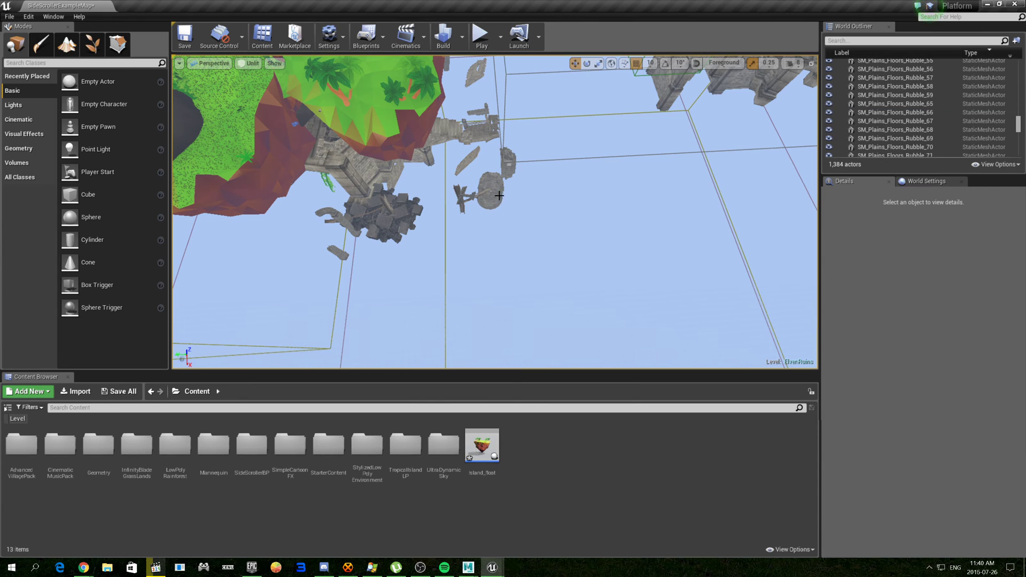
pyautogui.click(494, 195)
pyautogui.press('Delete')
pyautogui.click(462, 195)
pyautogui.press('Delete')
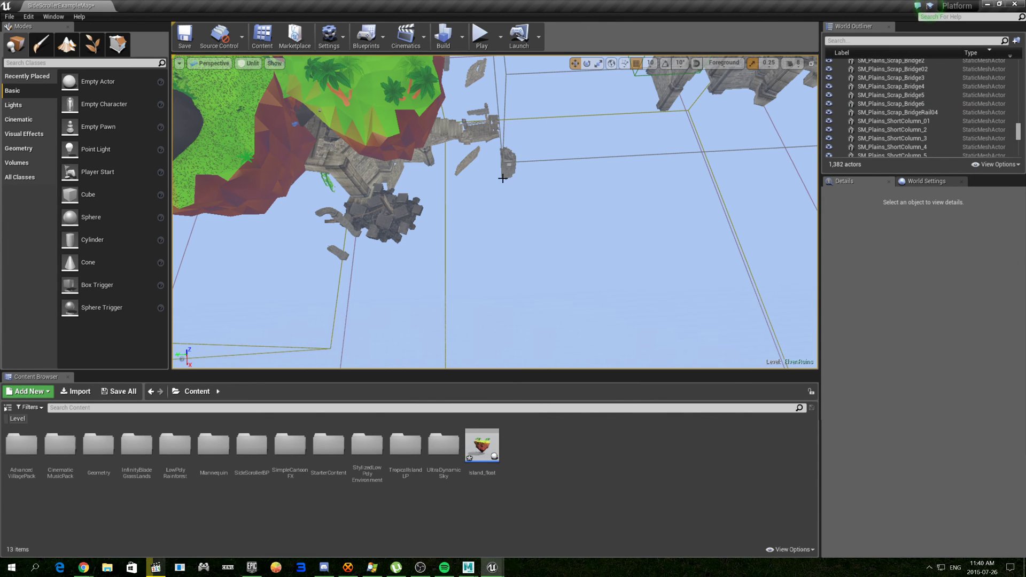
pyautogui.click(506, 175)
pyautogui.press('Delete')
pyautogui.moveTo(524, 197); pyautogui.dragTo(525, 197, button='right')
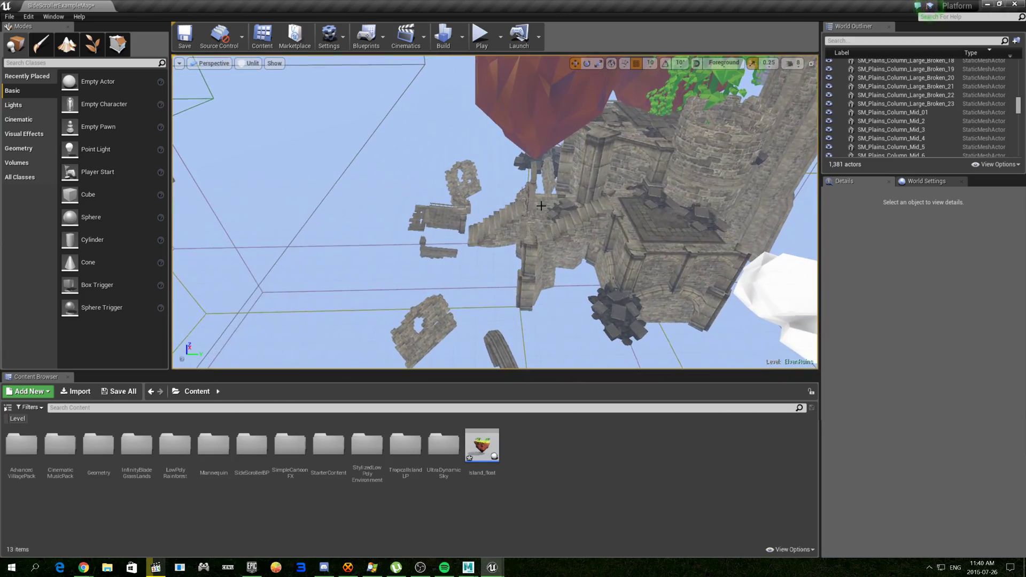
# Delete the ruin building pieces SM_Plains_Ruin_BuildingLOD40 and SM_Plains_Ruin_BuildingLOD41
pyautogui.click(624, 248)
pyautogui.press('Delete')
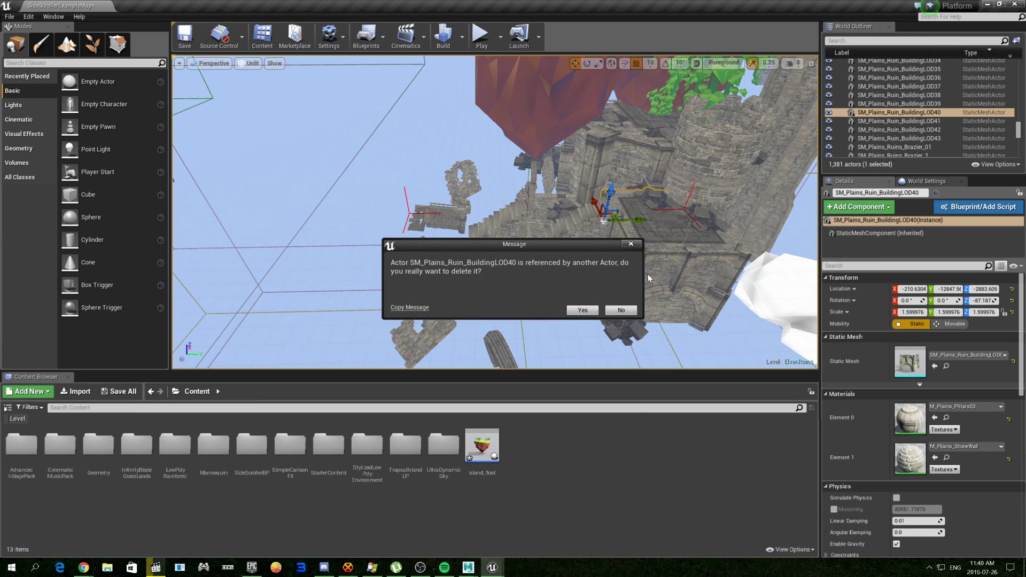
pyautogui.click(582, 311)
pyautogui.click(665, 278)
pyautogui.press('Delete')
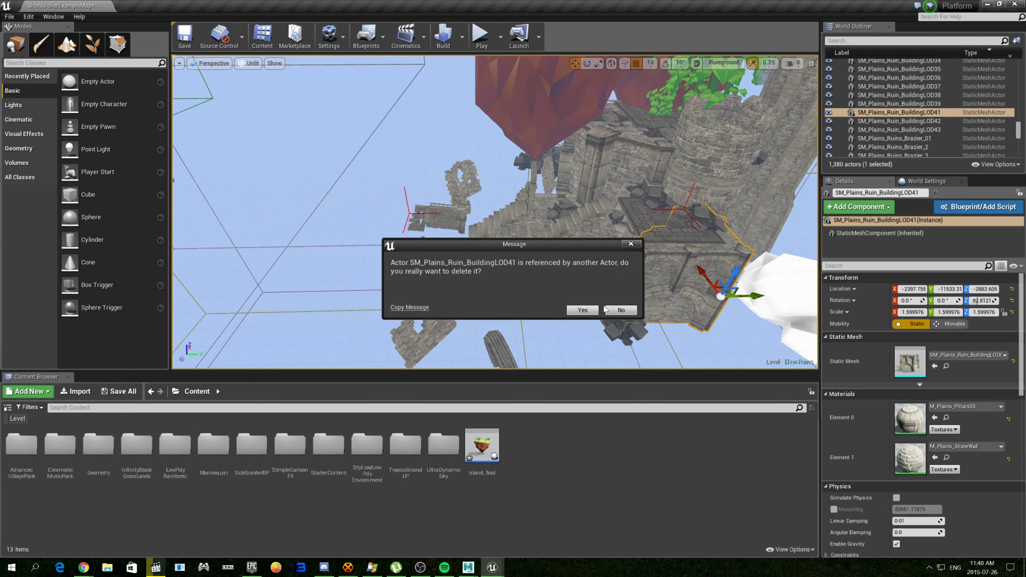
pyautogui.click(583, 312)
# Delete a stray ruin piece, a castle stairs piece and the lower-left rubble piece
pyautogui.click(650, 224)
pyautogui.press('Delete')
pyautogui.click(580, 311)
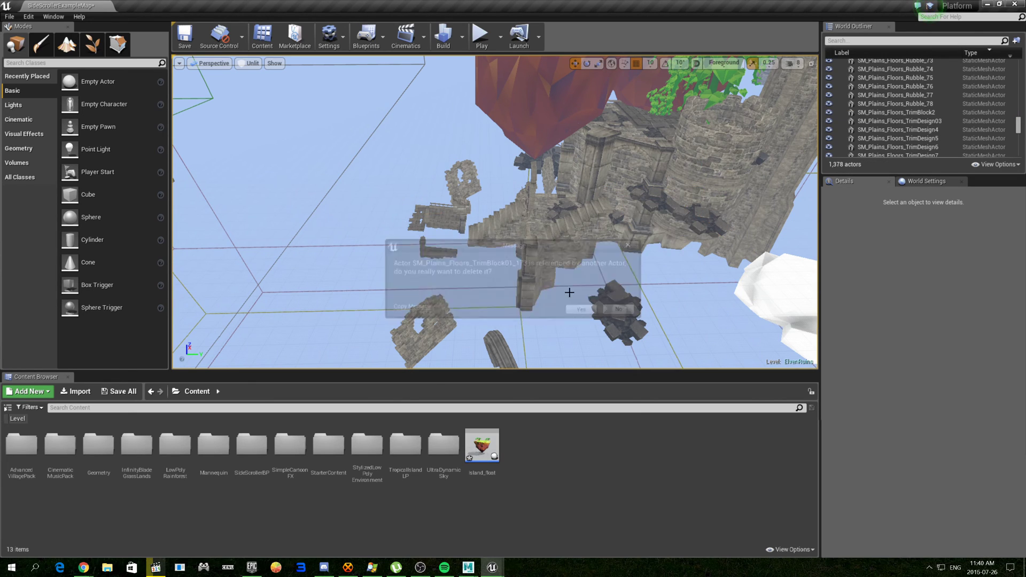
pyautogui.click(572, 241)
pyautogui.press('Delete')
pyautogui.click(584, 312)
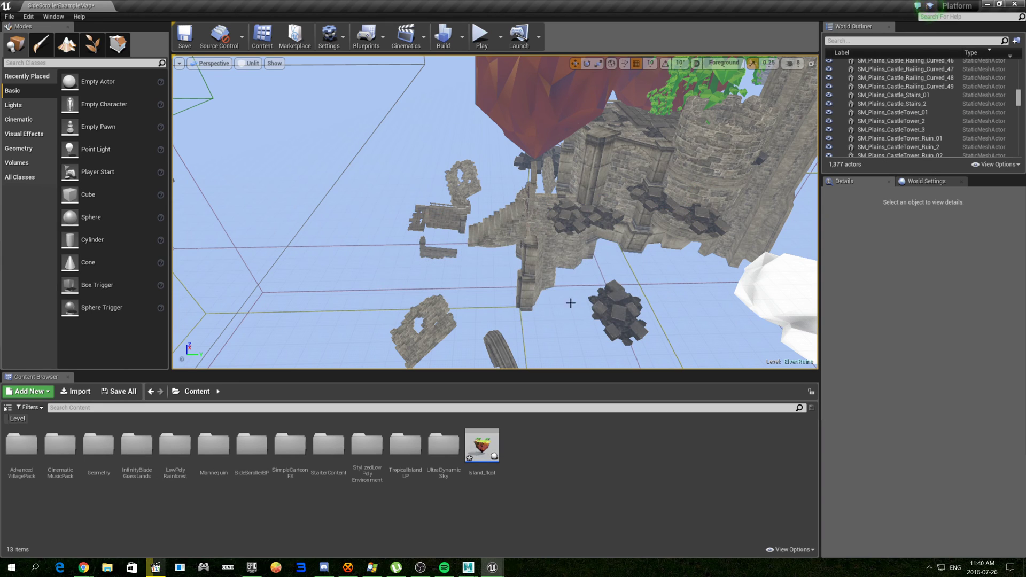
pyautogui.press('Delete')
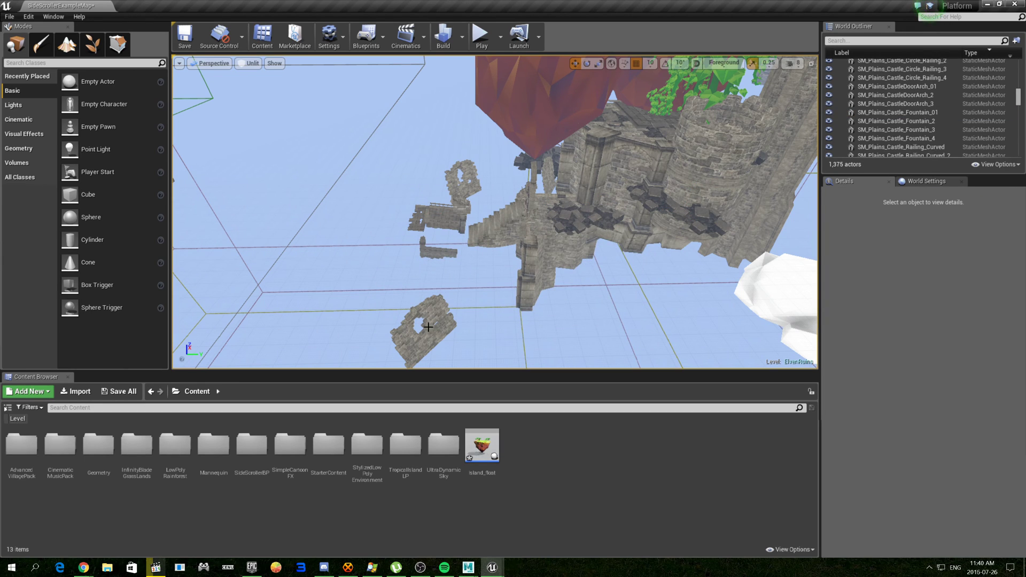
pyautogui.click(425, 328)
pyautogui.press('Delete')
pyautogui.click(580, 312)
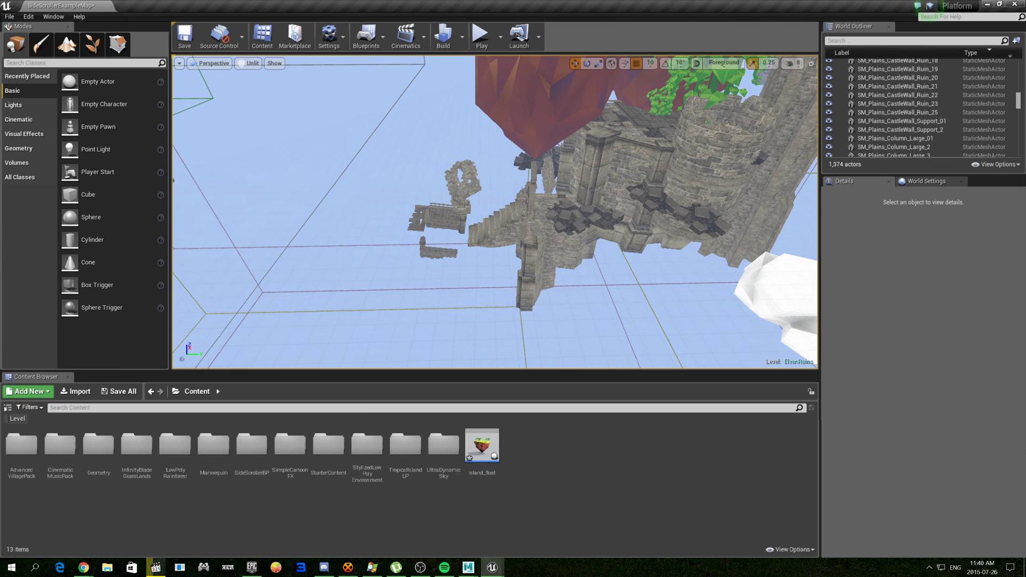
# Delete a railing, a wall fragment, a long thin piece, another fragment and a floor block
pyautogui.click(439, 255)
pyautogui.press('Delete')
pyautogui.click(581, 310)
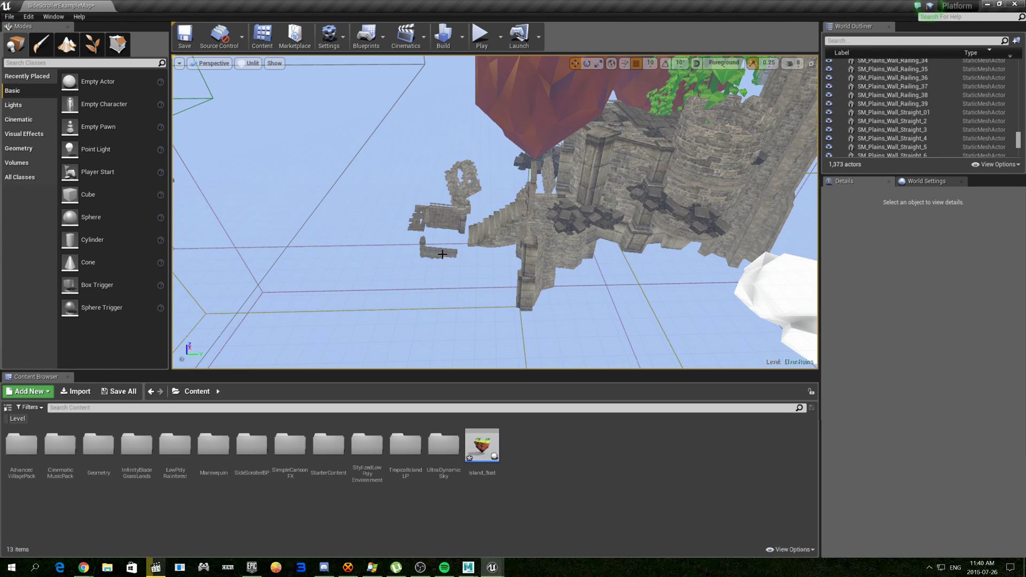
pyautogui.click(442, 255)
pyautogui.press('Delete')
pyautogui.click(422, 247)
pyautogui.press('Delete')
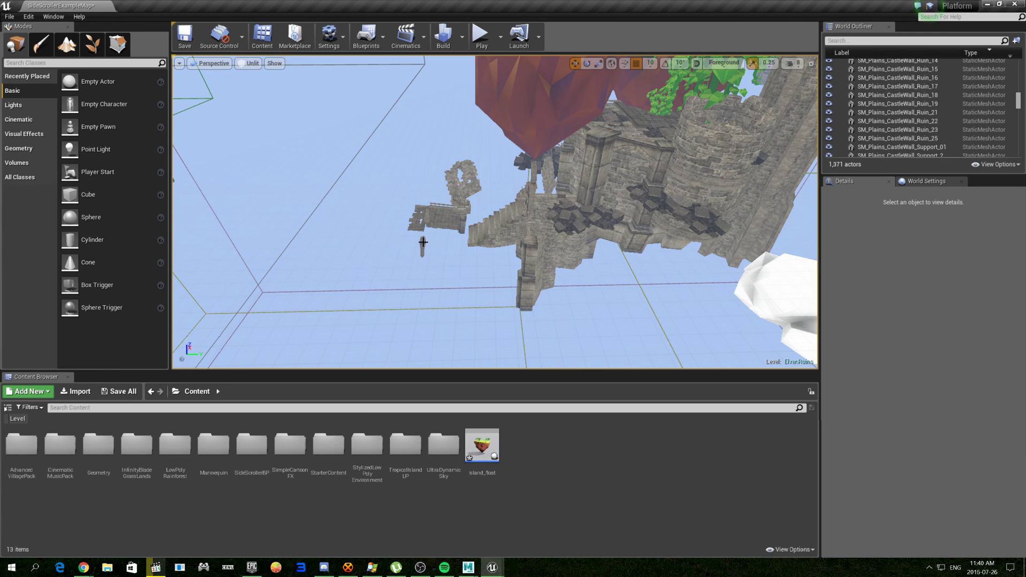
pyautogui.click(423, 244)
pyautogui.press('Delete')
pyautogui.click(444, 224)
pyautogui.press('Delete')
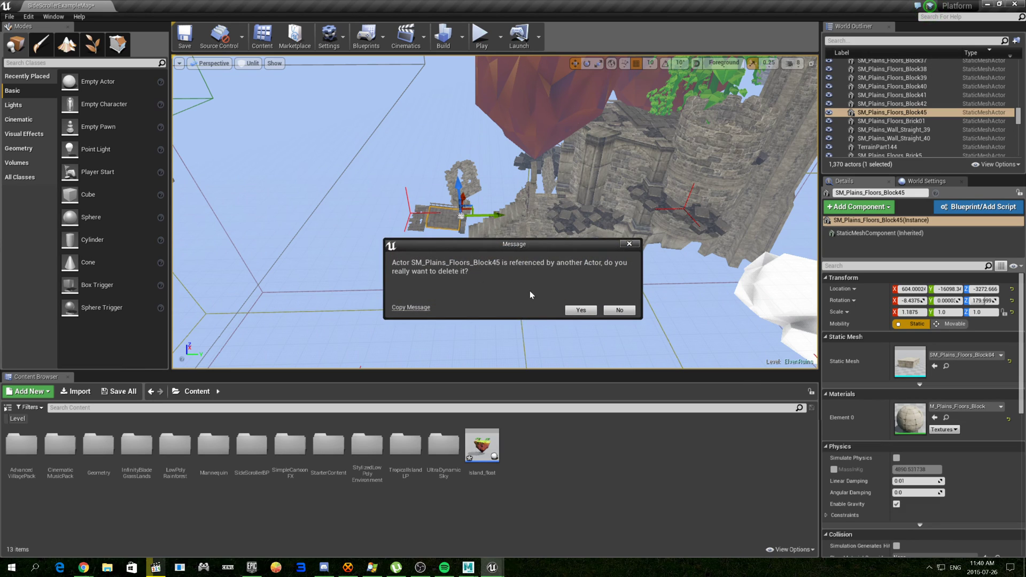
pyautogui.click(576, 311)
# Delete a ruin fragment, a short straight wall, the ruined arch wall and a large broken column
pyautogui.click(421, 224)
pyautogui.press('Delete')
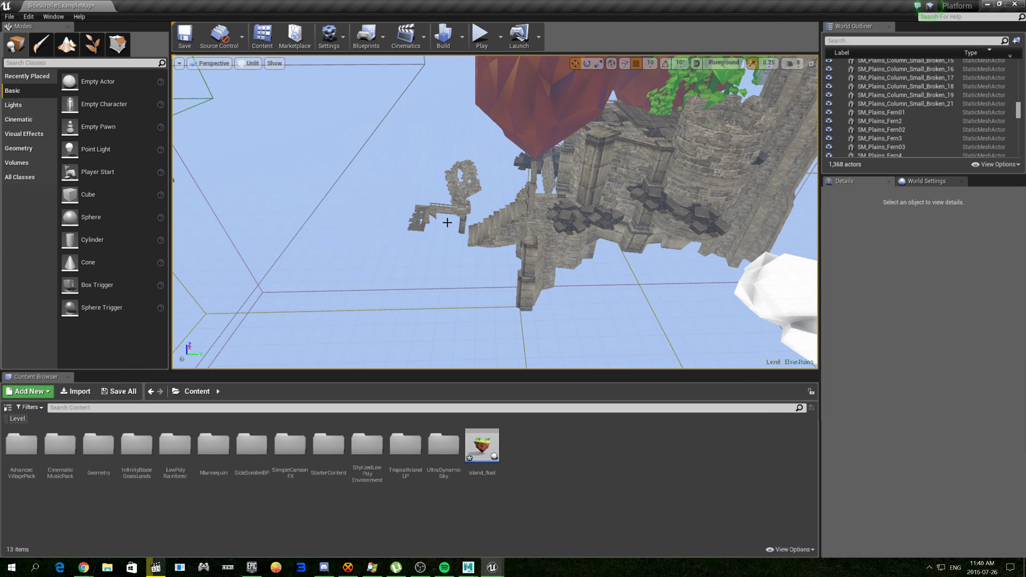
pyautogui.click(447, 210)
pyautogui.press('Delete')
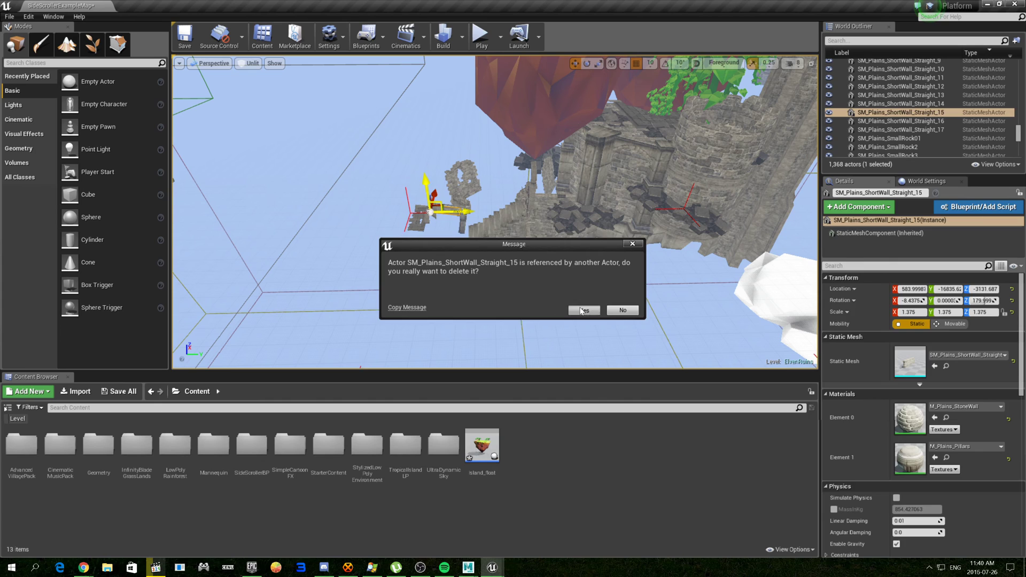
pyautogui.click(582, 311)
pyautogui.click(458, 196)
pyautogui.press('Delete')
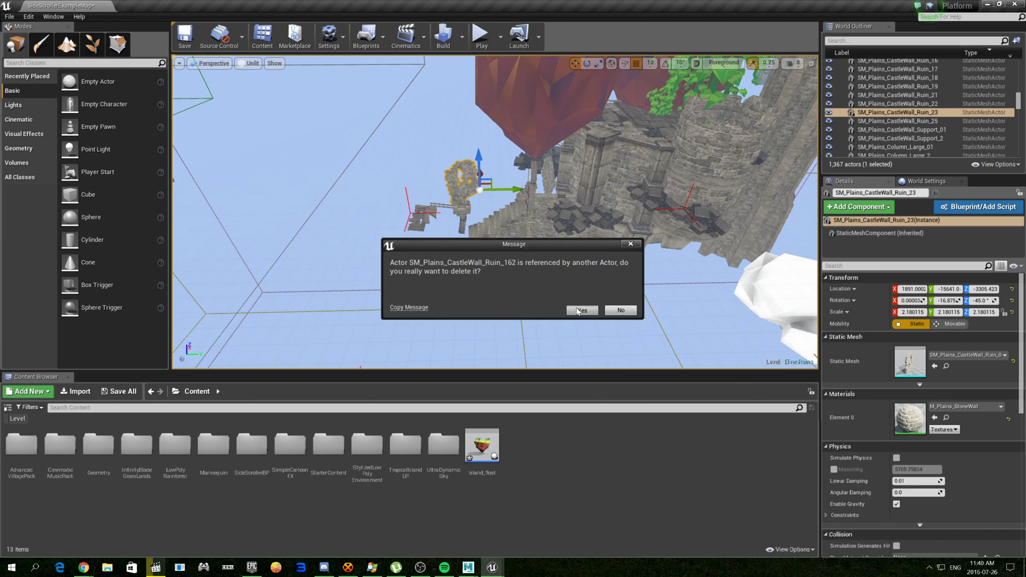
pyautogui.click(577, 311)
pyautogui.click(463, 210)
pyautogui.press('Delete')
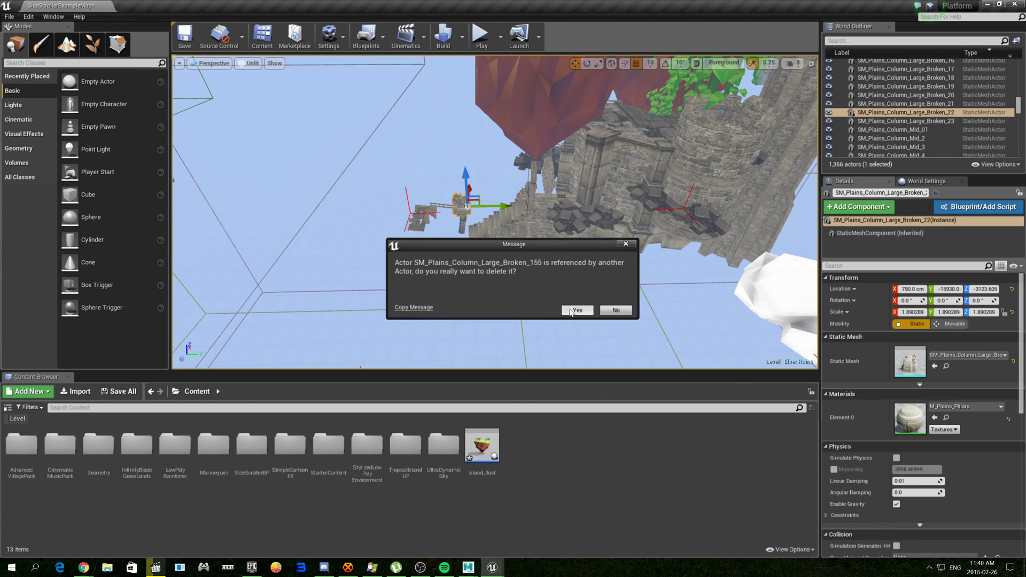
pyautogui.click(574, 311)
# Delete a small column, a broken floor block, a small broken column and a buttress
pyautogui.click(462, 226)
pyautogui.press('Delete')
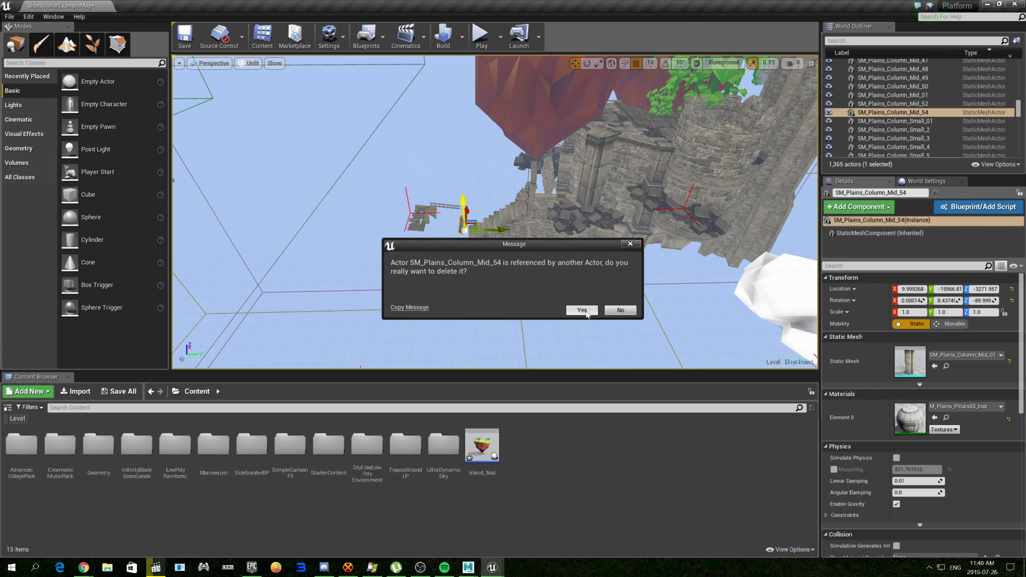
pyautogui.click(589, 313)
pyautogui.click(418, 213)
pyautogui.press('Delete')
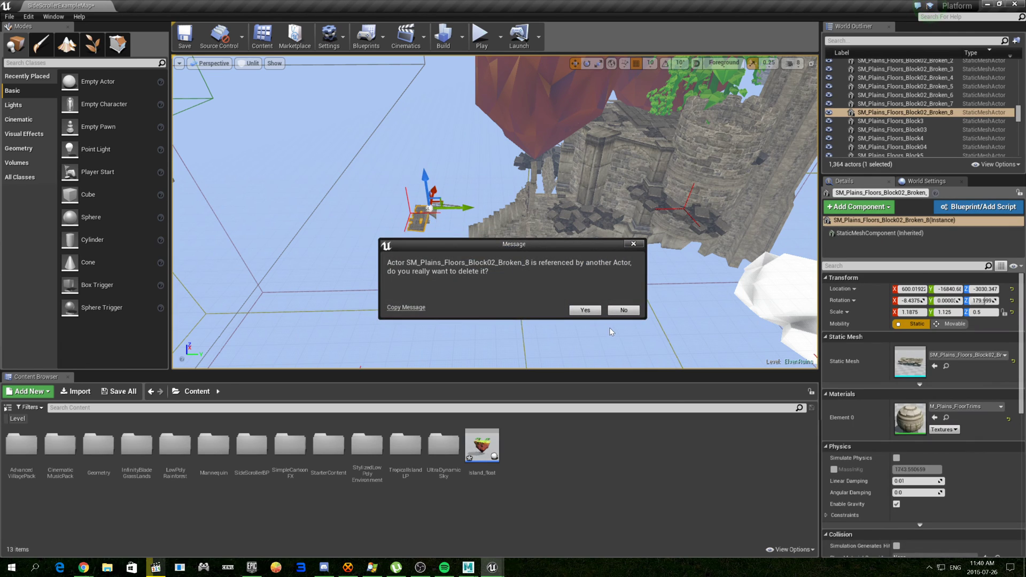
pyautogui.click(584, 310)
pyautogui.click(428, 211)
pyautogui.press('Delete')
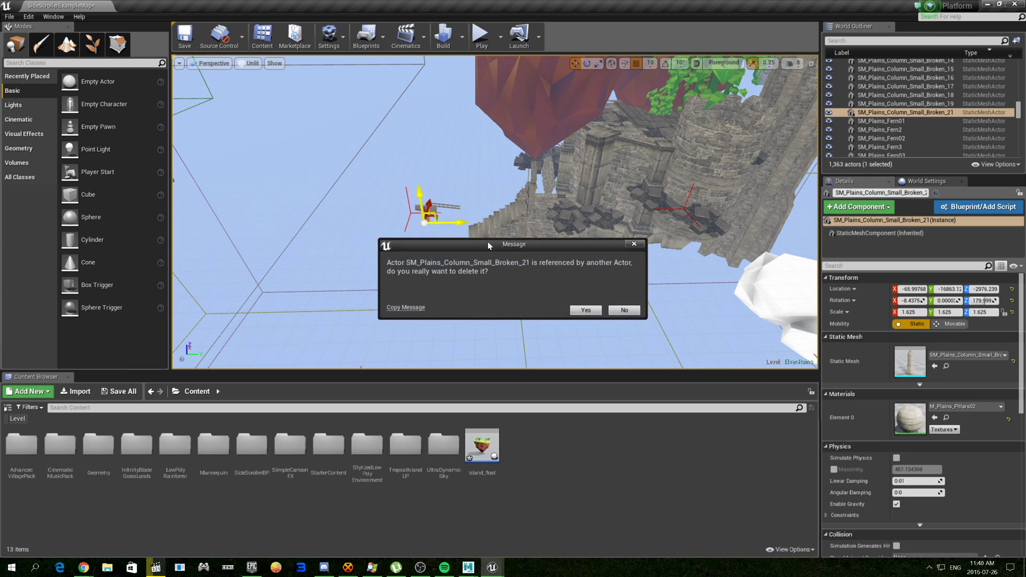
pyautogui.click(579, 311)
pyautogui.click(430, 210)
pyautogui.press('Delete')
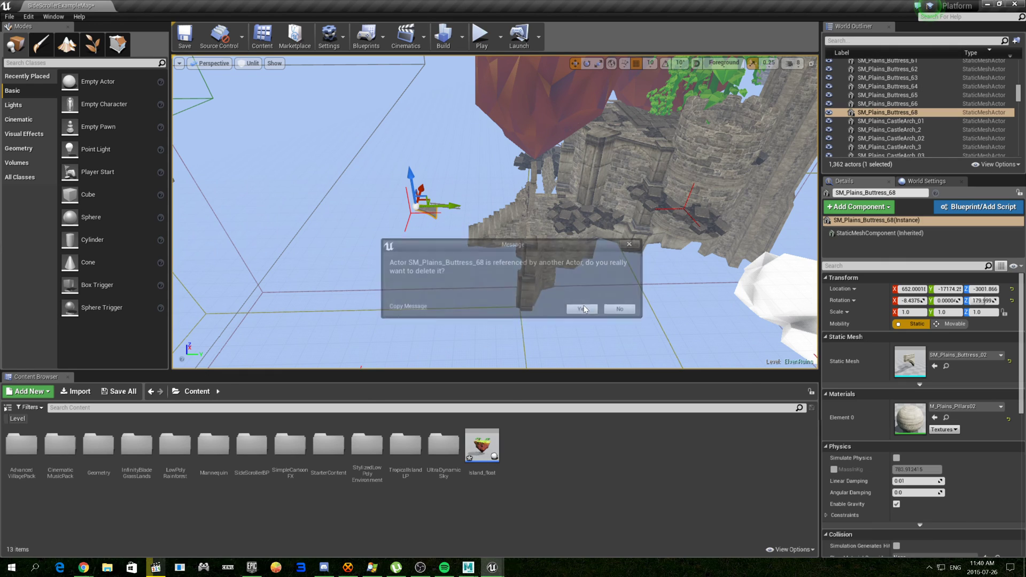
pyautogui.click(575, 309)
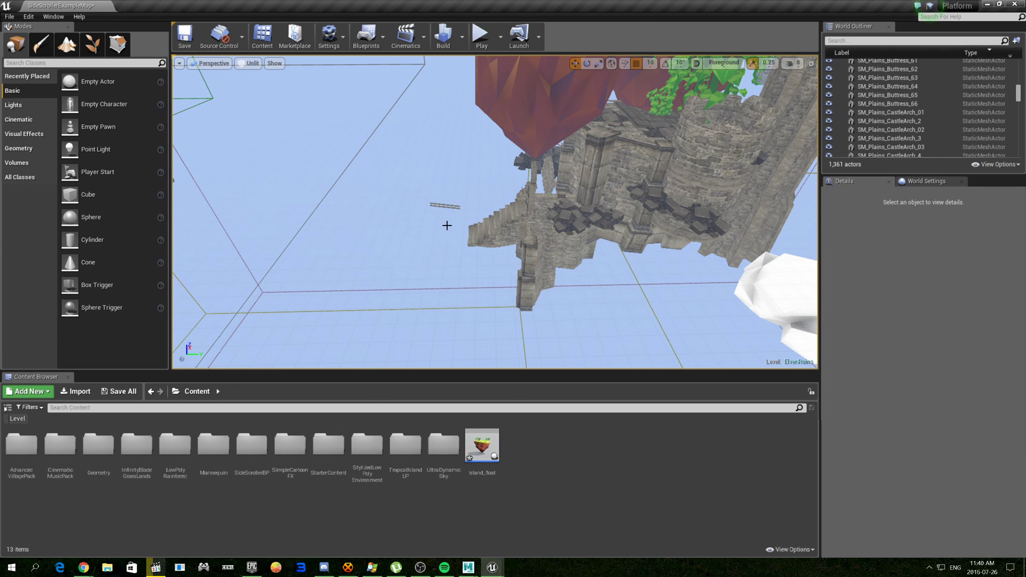
# Delete the remaining railing, a column piece, the castle stairs and a ruined building piece
pyautogui.click(446, 205)
pyautogui.press('Delete')
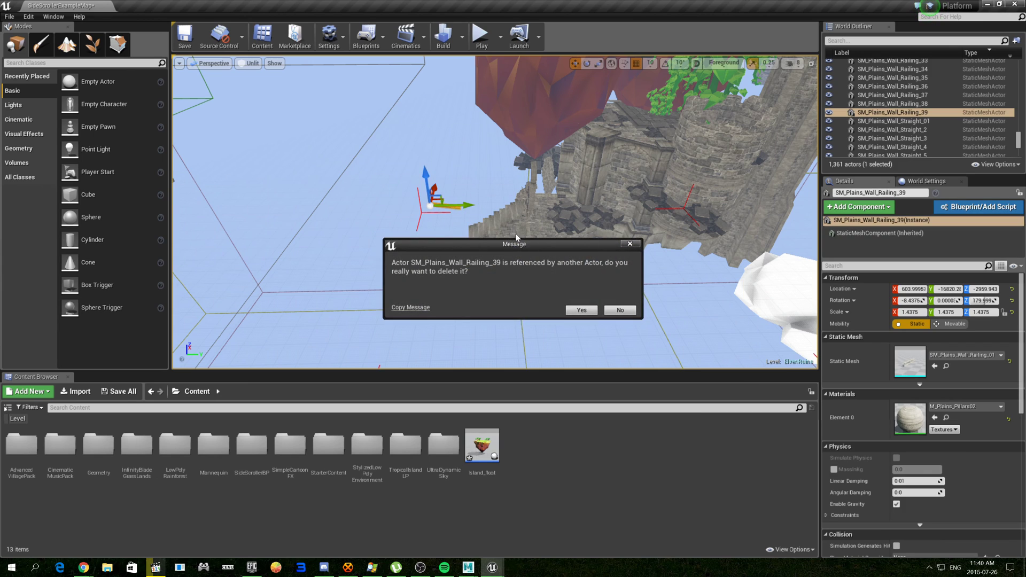
pyautogui.click(579, 310)
pyautogui.click(522, 225)
pyautogui.press('Delete')
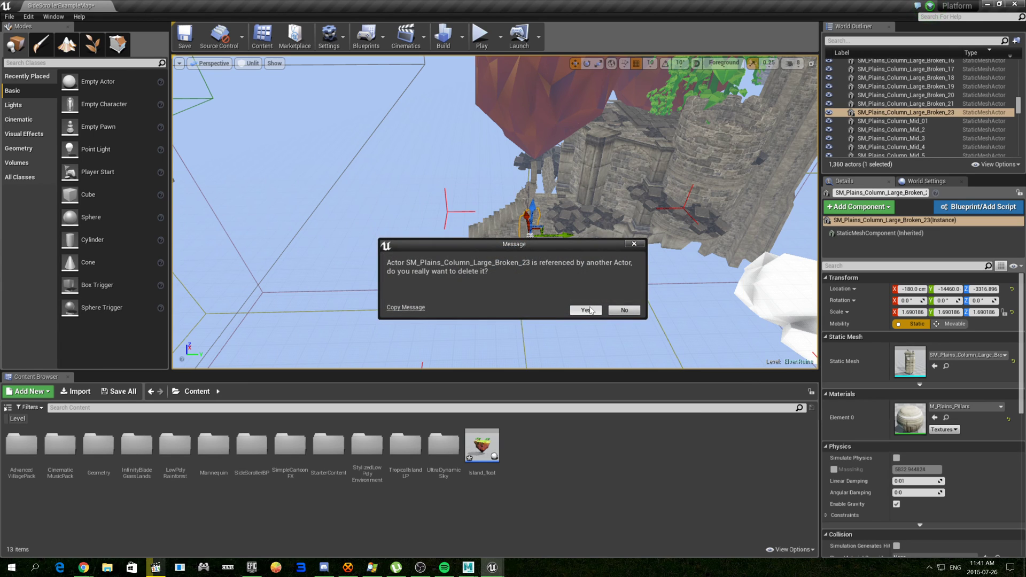
pyautogui.click(579, 310)
pyautogui.click(522, 226)
pyautogui.press('Delete')
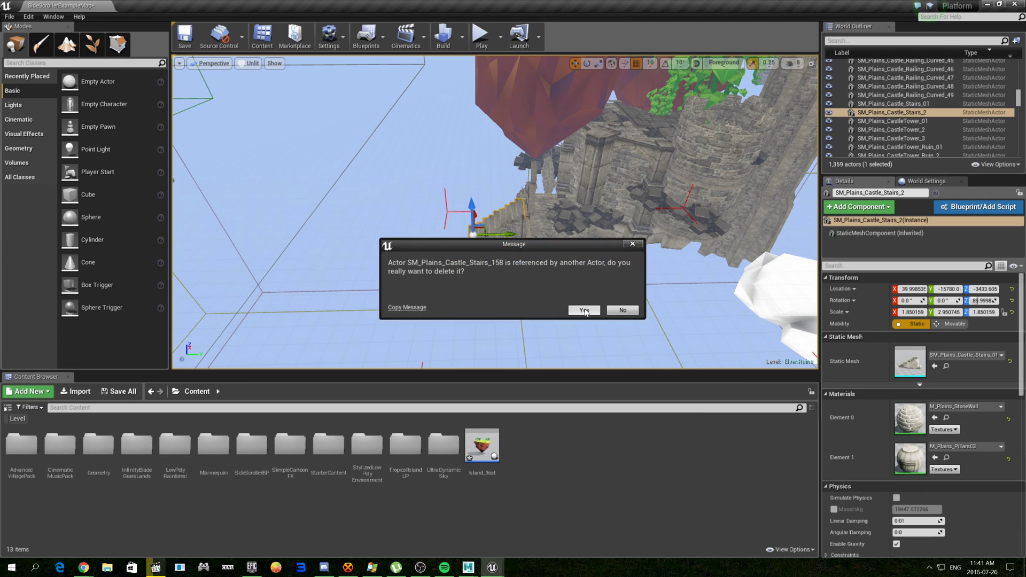
pyautogui.click(585, 310)
pyautogui.click(526, 212)
pyautogui.press('Delete')
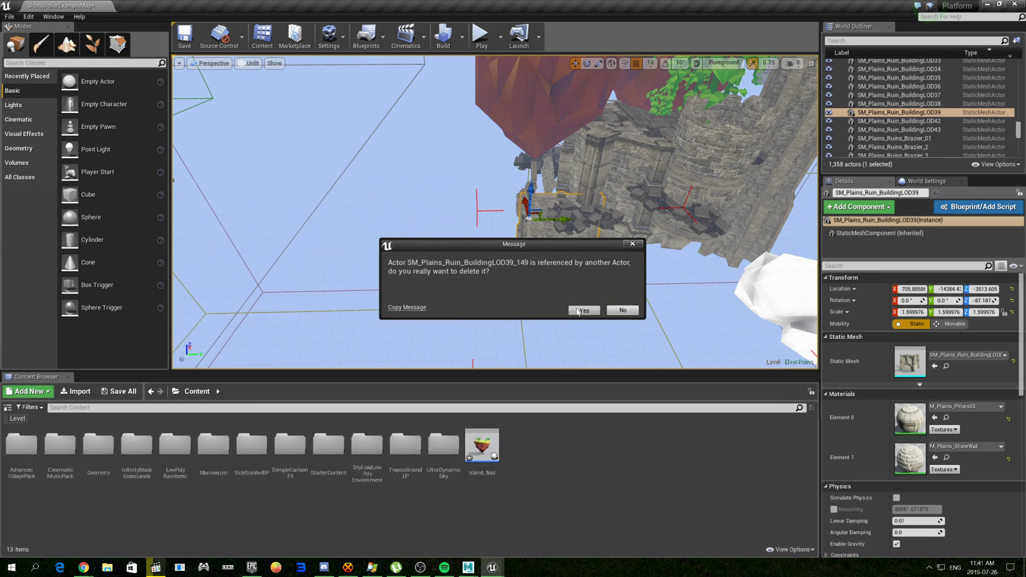
pyautogui.click(579, 311)
# Delete another ruined building piece and the castle tower ruin
pyautogui.click(591, 183)
pyautogui.press('Delete')
pyautogui.click(584, 310)
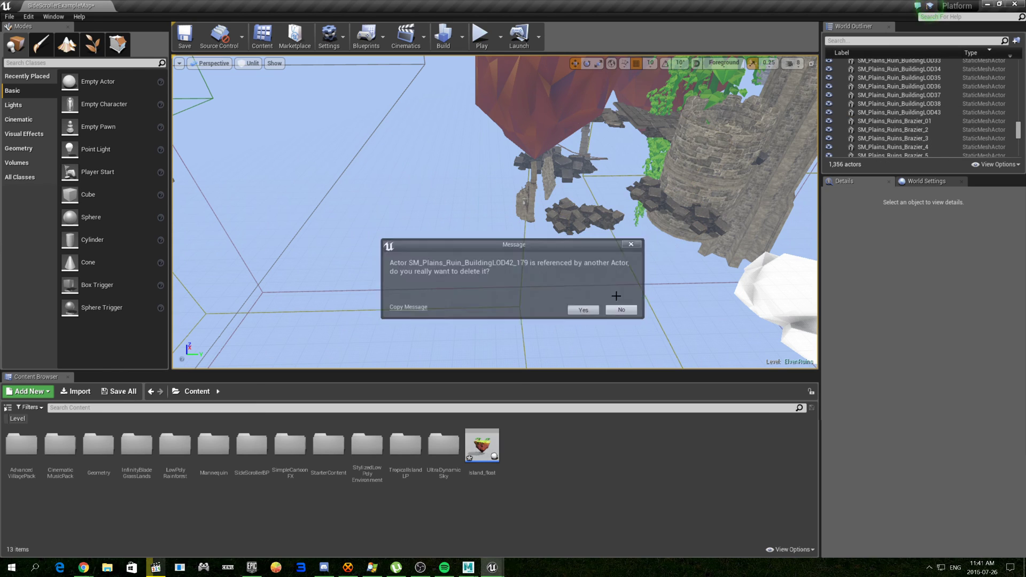
pyautogui.click(621, 311)
pyautogui.click(665, 236)
pyautogui.press('Delete')
pyautogui.click(580, 311)
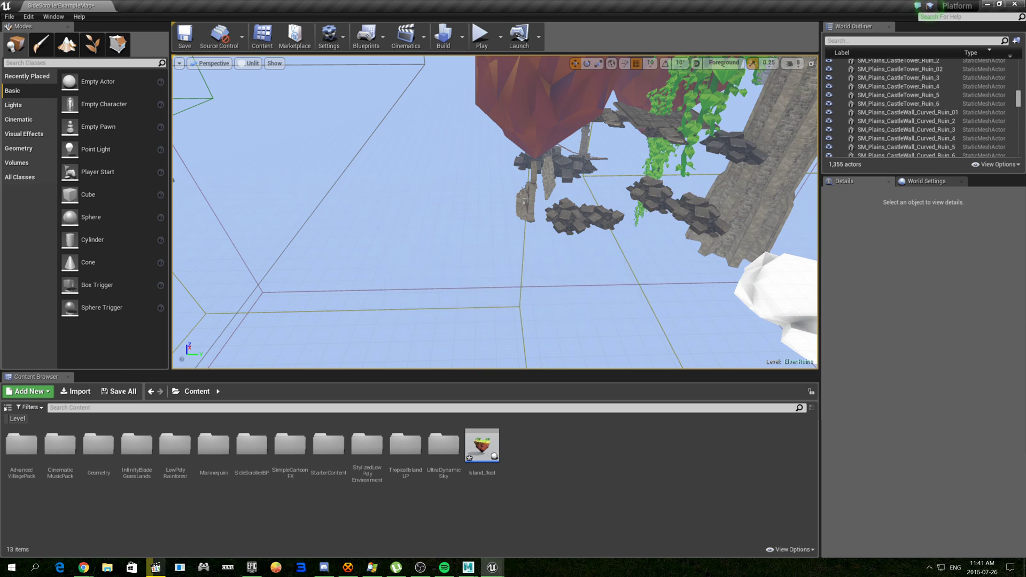
# From a wide view over the islands, delete the tall stone tower and a floating rubble piece
pyautogui.moveTo(580, 311); pyautogui.dragTo(481, 209, button='right')
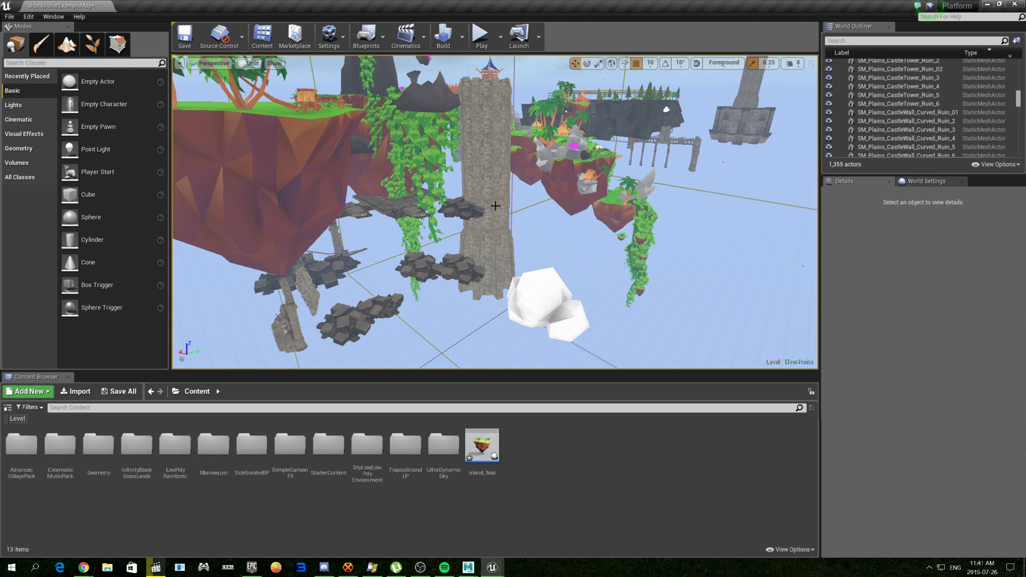
pyautogui.click(496, 206)
pyautogui.press('Delete')
pyautogui.click(580, 311)
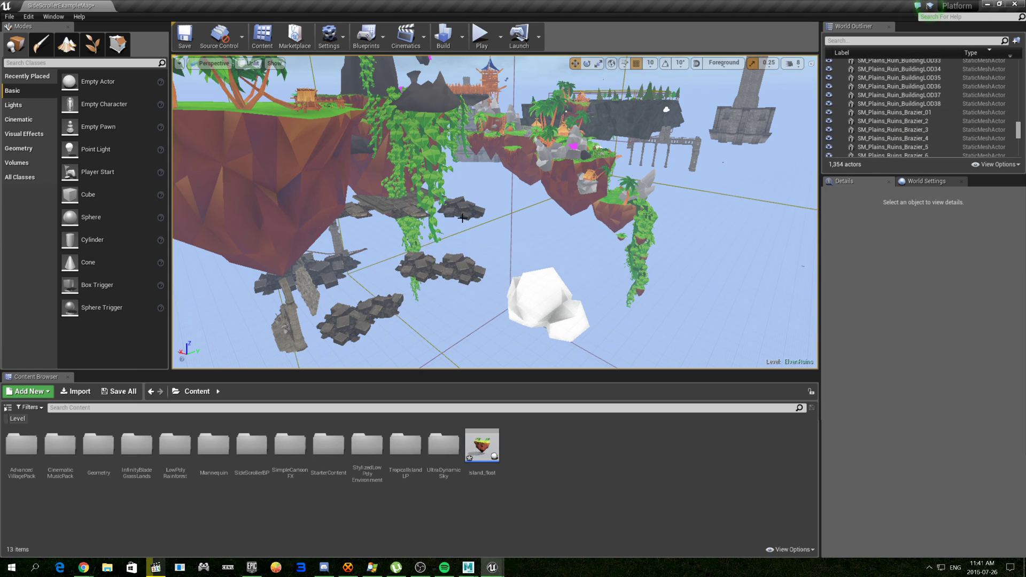
pyautogui.click(452, 271)
pyautogui.press('Delete')
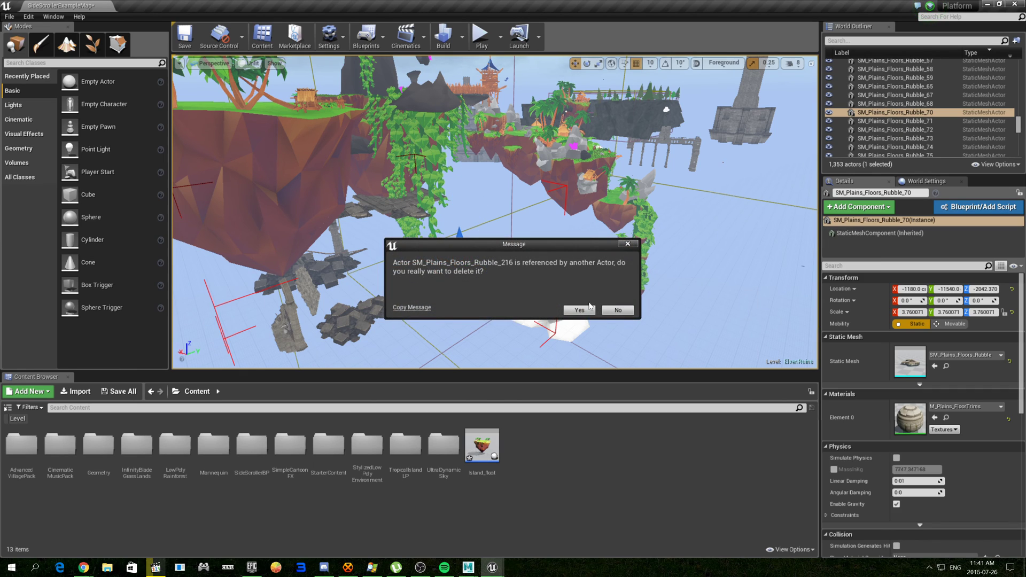
pyautogui.click(581, 310)
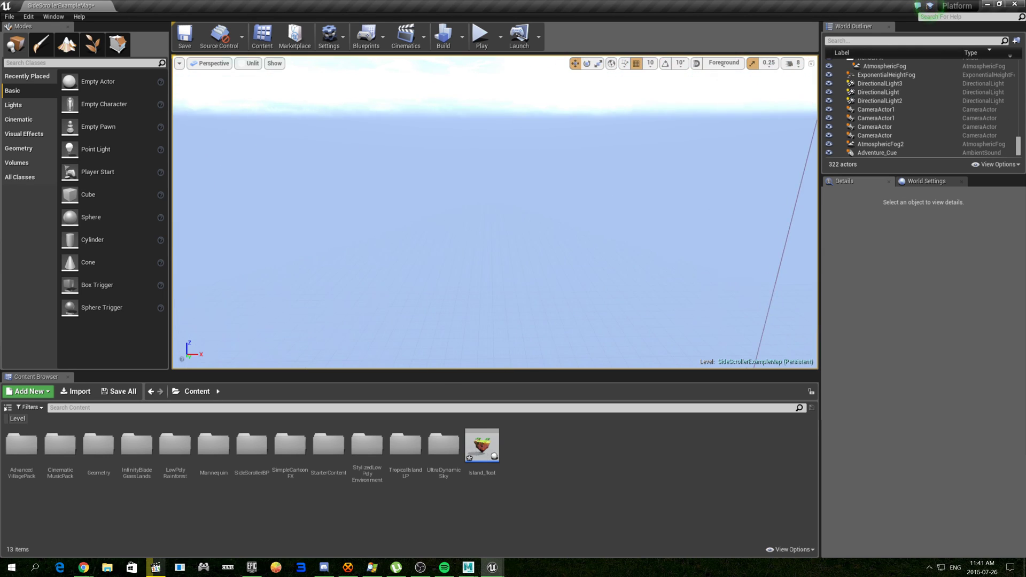
# Tilt the camera down toward the white rock among the floating islands
pyautogui.moveTo(495, 213); pyautogui.dragTo(494, 185, button='right')
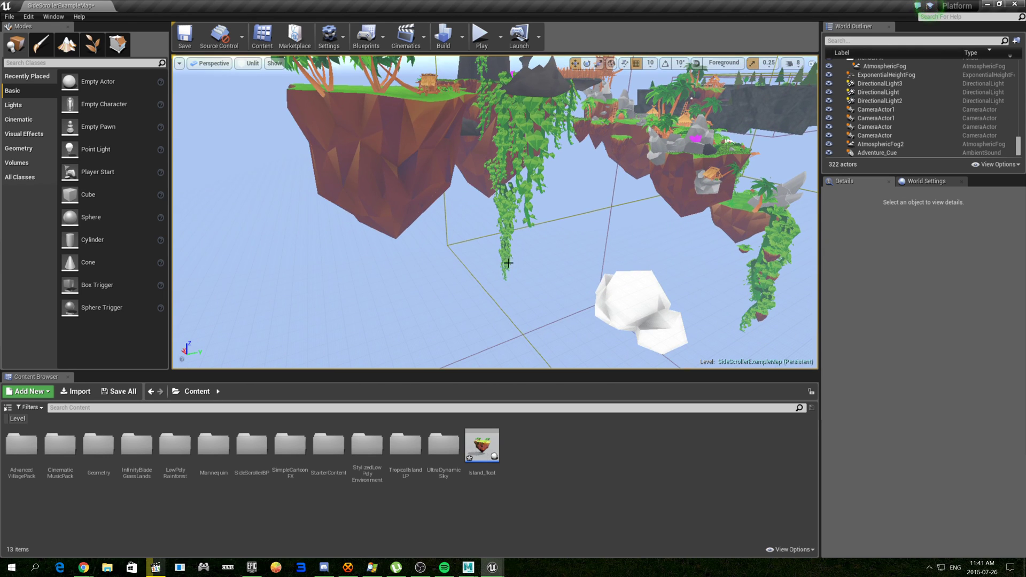